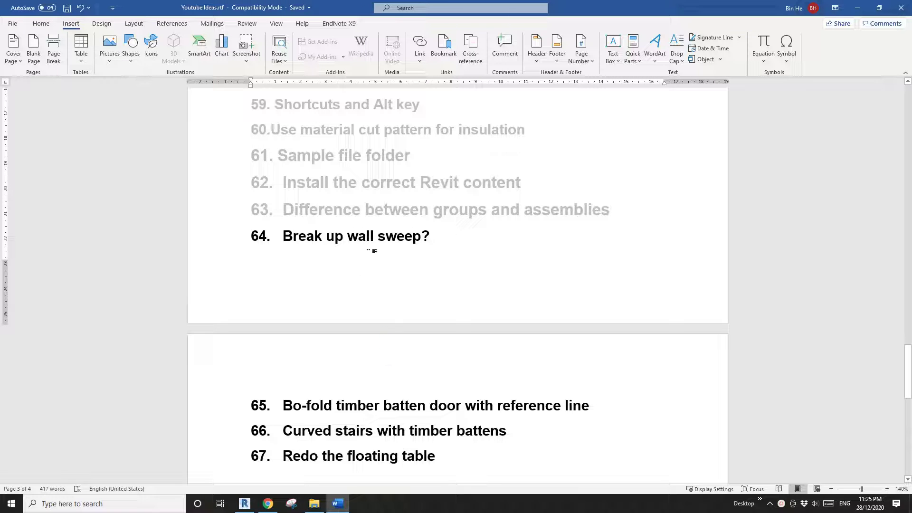
Highlight the "Break up wall sweep?" topic in the Word list and switch to Revit.
left_click_drag(283, 238, 385, 243)
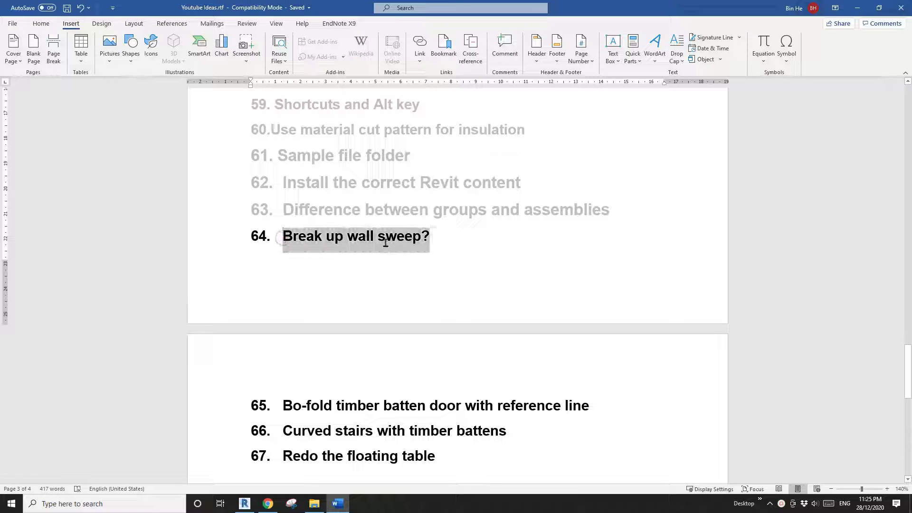
left_click(466, 245)
left_click(244, 503)
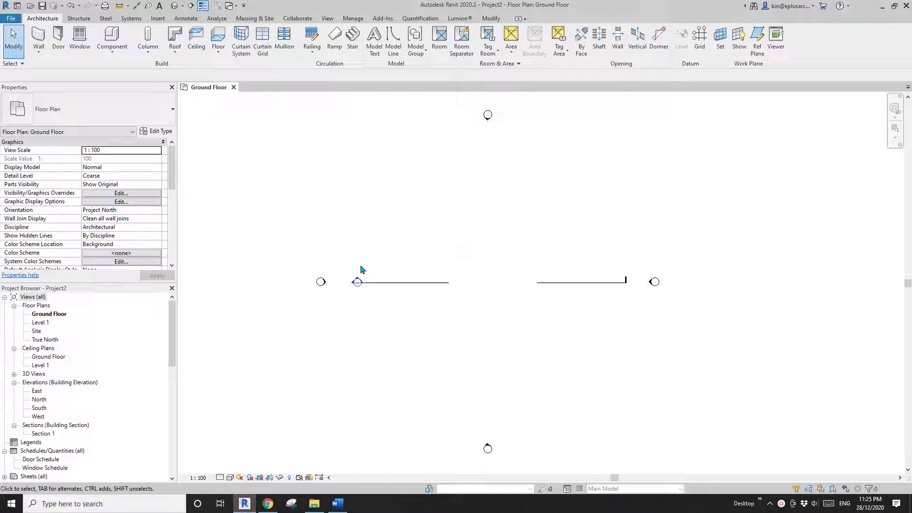
Draw a rectangle of Brick veneer - 250 timber walls, about 17050 by 11450 mm, on the Ground Floor plan.
middle_click_drag(516, 301, 514, 297)
scroll(514, 293, "up", 1)
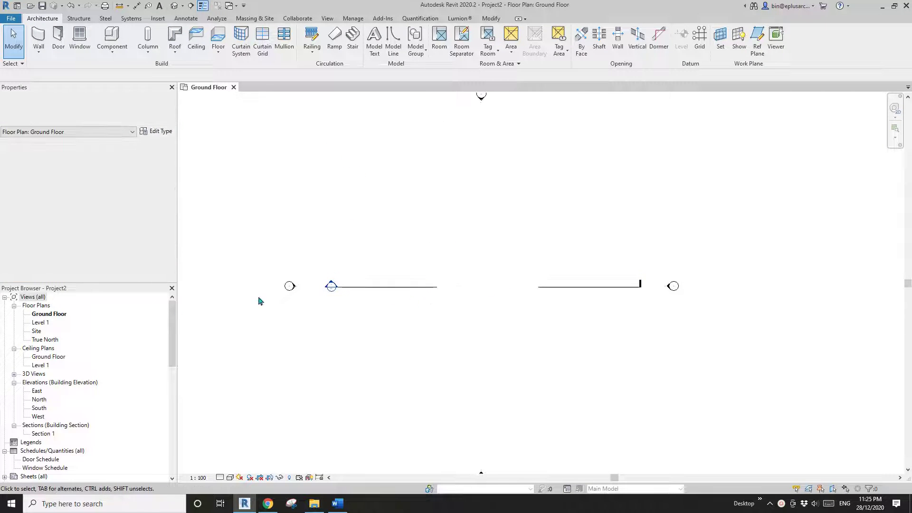
middle_click_drag(499, 261, 497, 262)
key("w")
key("a")
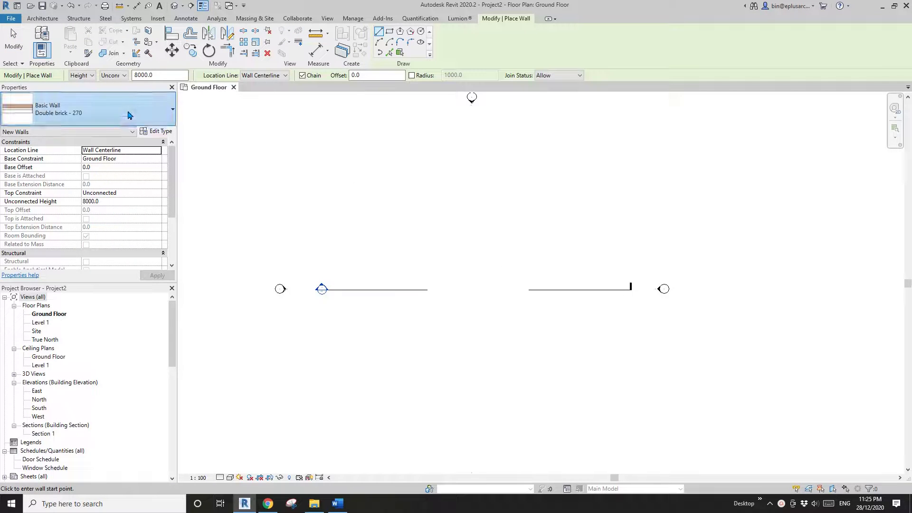
left_click(127, 110)
left_click(62, 249)
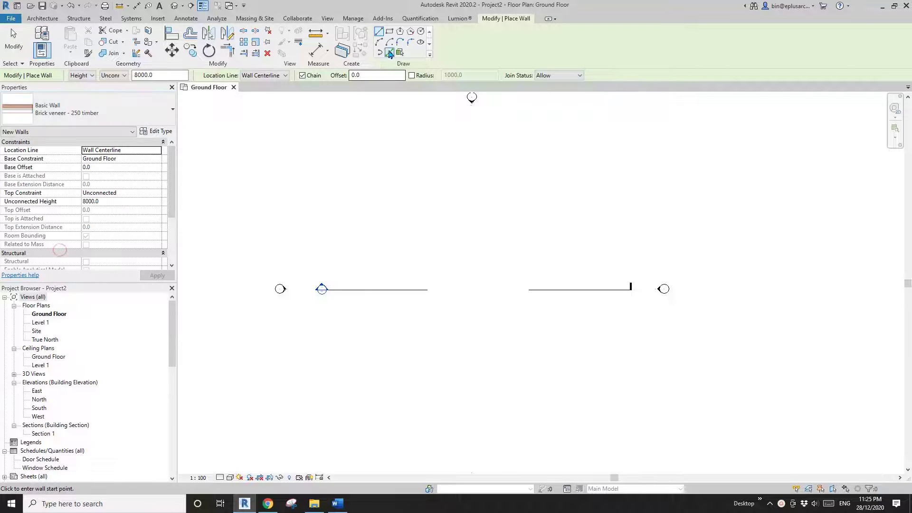
left_click(390, 32)
left_click(393, 181)
left_click(525, 270)
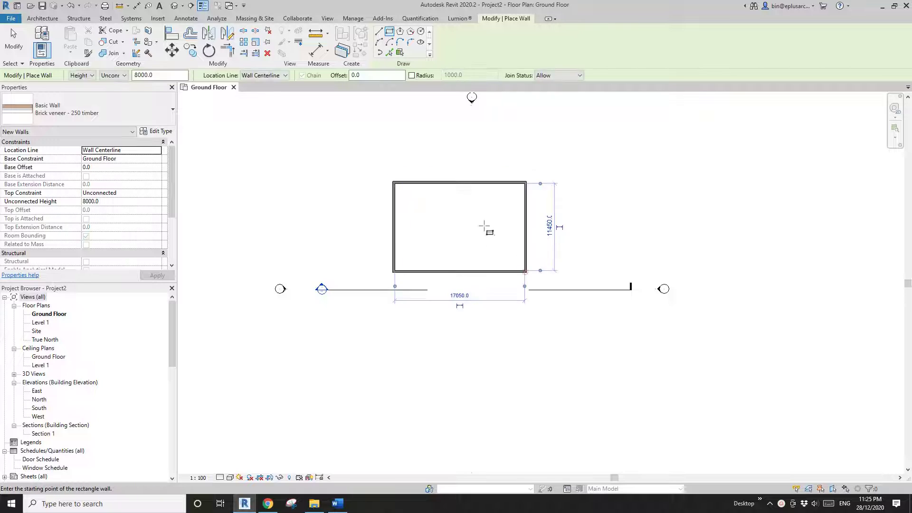
Finish placing walls and set the Ground Floor plan's detail level to Medium.
scroll(484, 230, "up", 4)
key("Escape")
left_click(220, 477)
left_click(231, 458)
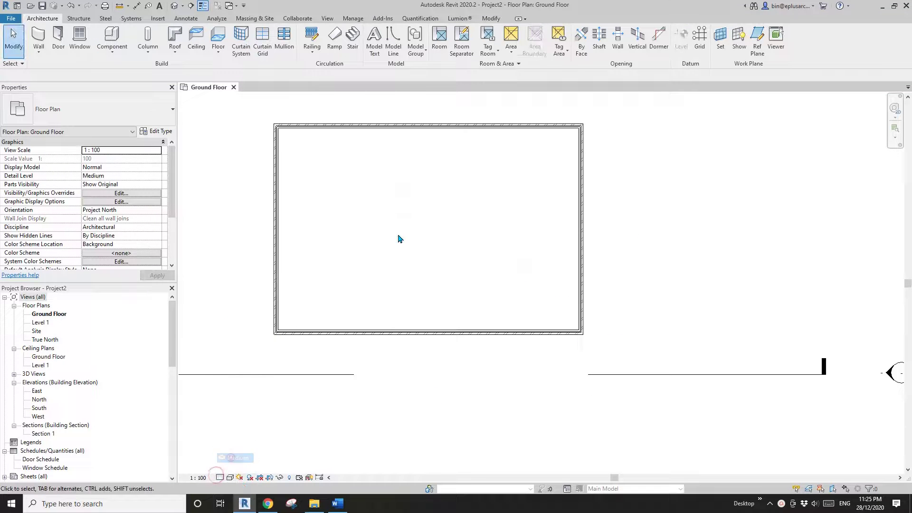
Draw a horizontal Stud steel - 90 partition across the building from the west outer wall to the east outer wall.
scroll(385, 188, "up", 1)
middle_click_drag(368, 190, 399, 223)
key("w")
key("a")
left_click(138, 110)
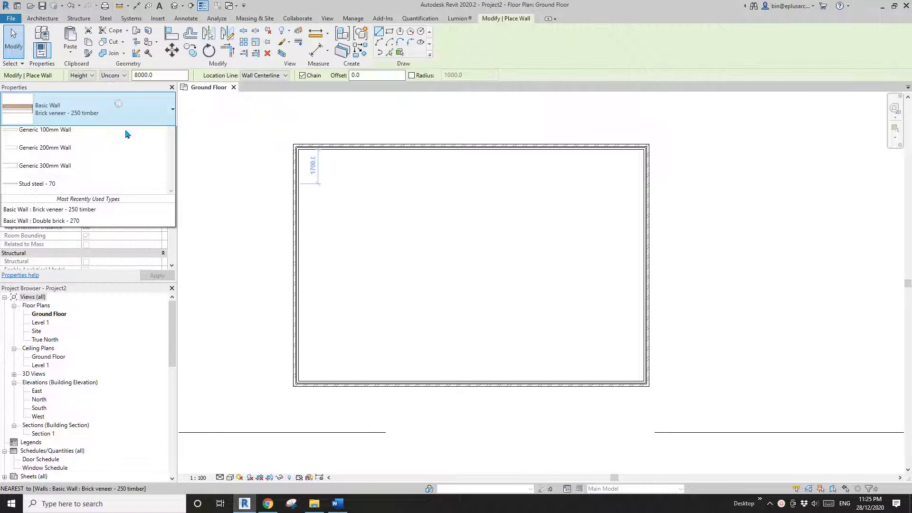
scroll(85, 233, "down", 3)
left_click(56, 266)
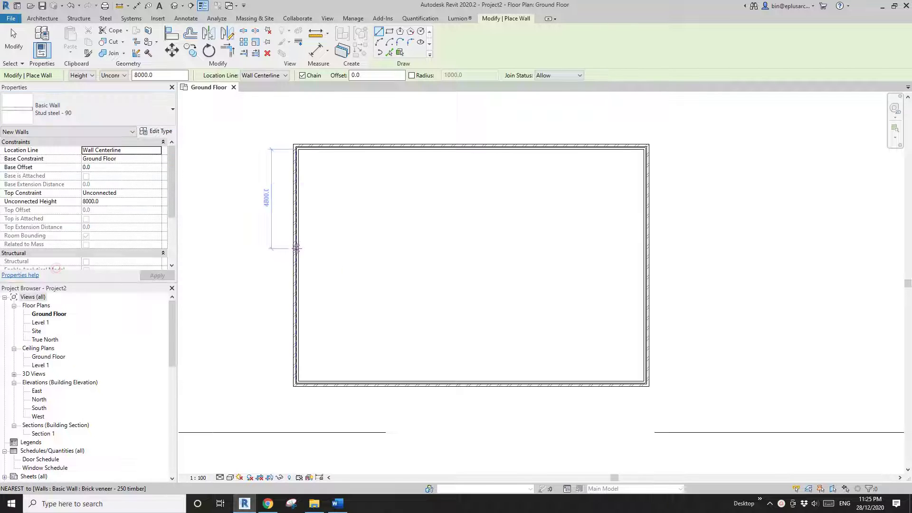
left_click(298, 246)
left_click(643, 246)
Add two vertical Stud steel - 90 partitions between the north outer wall and the central partition.
left_click(448, 146)
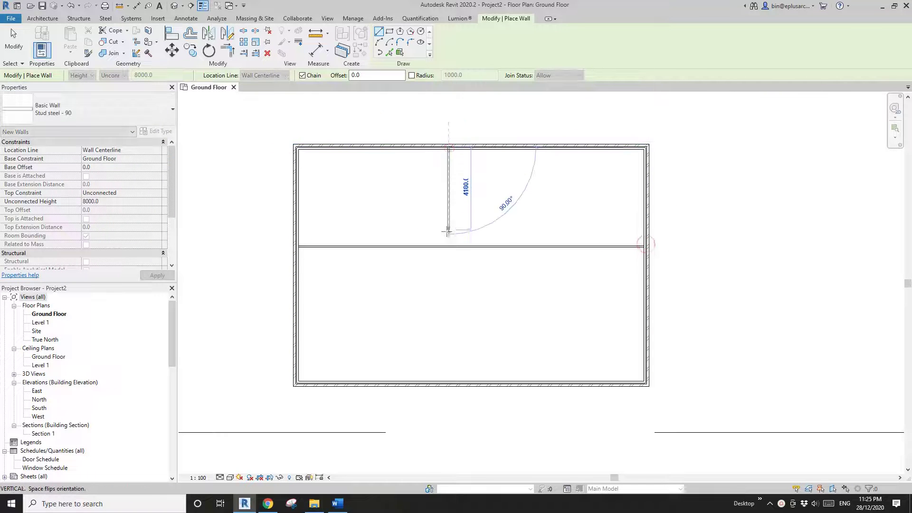
left_click(449, 246)
left_click(536, 246)
left_click(536, 148)
key("Escape")
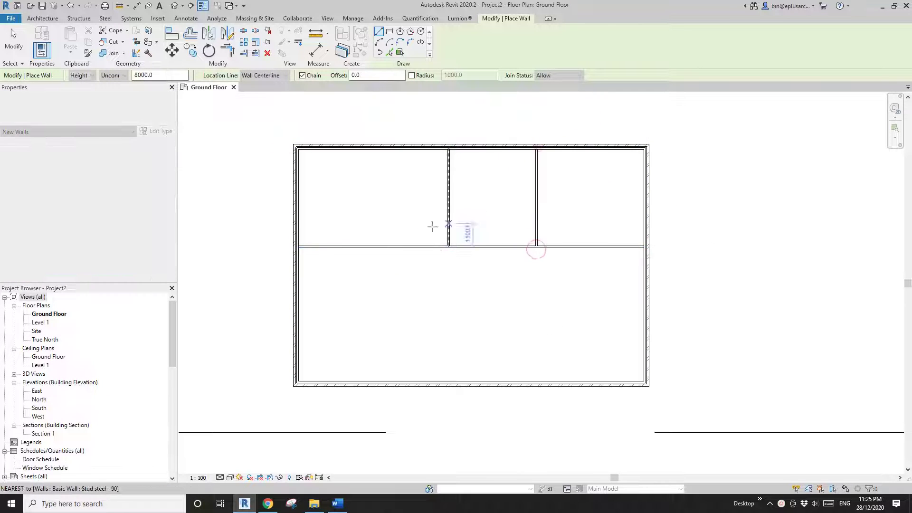
Add two vertical Stud steel - 90 partitions between the central partition and the south outer wall.
left_click(388, 248)
left_click(389, 381)
key("Escape")
left_click(497, 246)
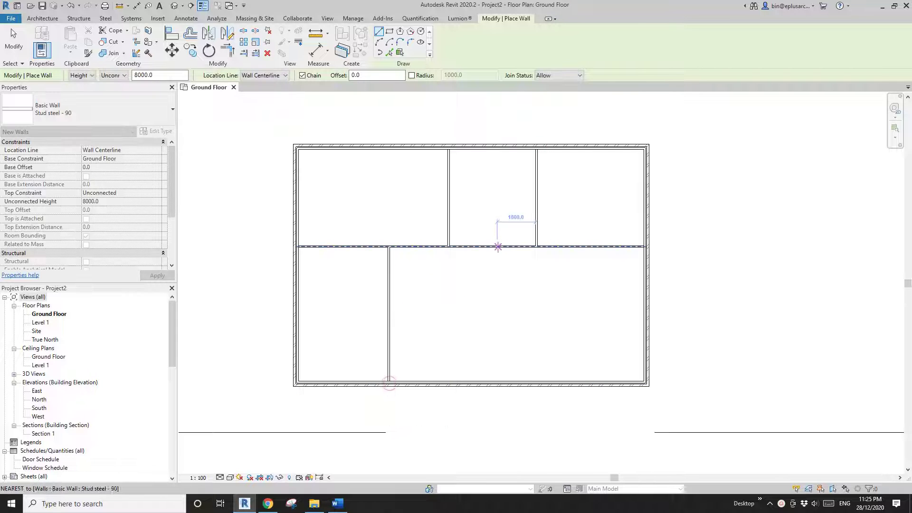
left_click(497, 382)
key("Escape")
key("Escape")
Reposition the south and east outer walls and the interior partitions to adjust the room sizes.
left_click_drag(555, 383, 554, 328)
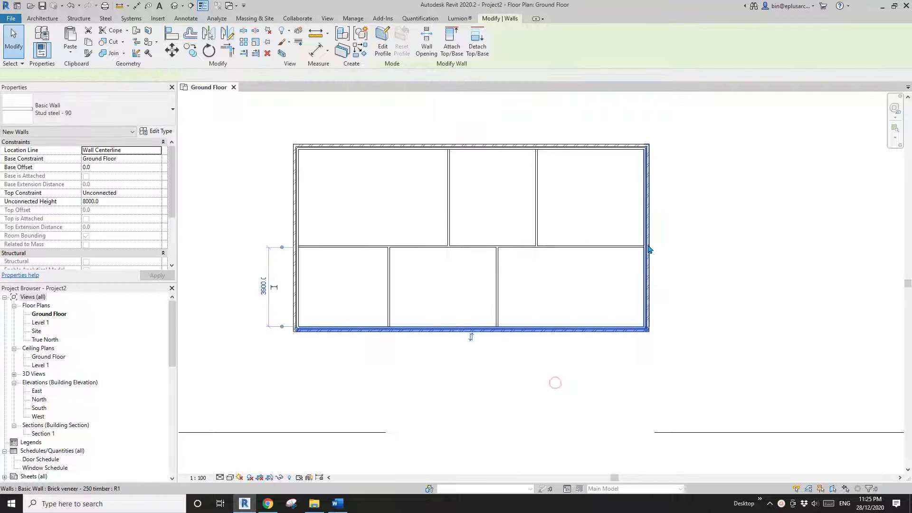
scroll(648, 251, "down", 1)
left_click_drag(647, 222, 613, 222)
left_click_drag(346, 200, 462, 182)
key("Escape")
Place three tagged M_Single-Flush 0813 x 2134mm doors along the central horizontal partition.
scroll(628, 271, "up", 1)
scroll(505, 245, "up", 1)
middle_click_drag(505, 246, 517, 265)
key("d")
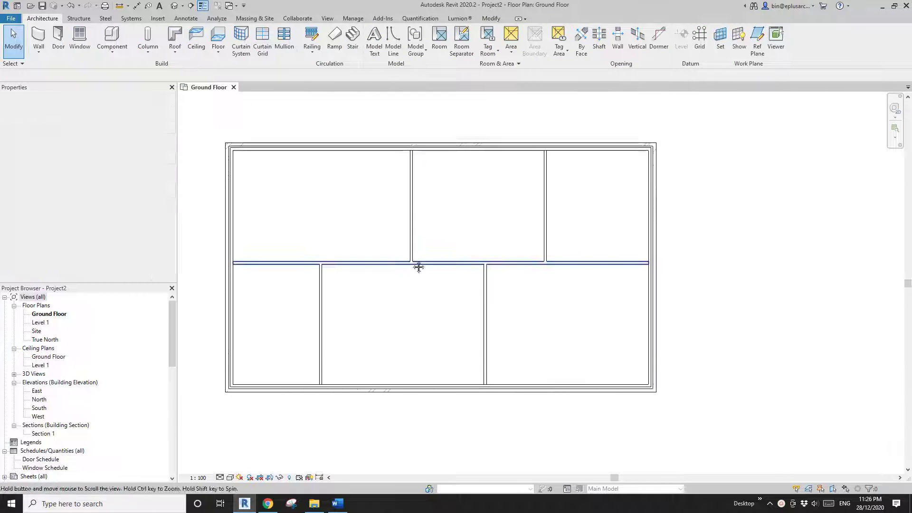
key("r")
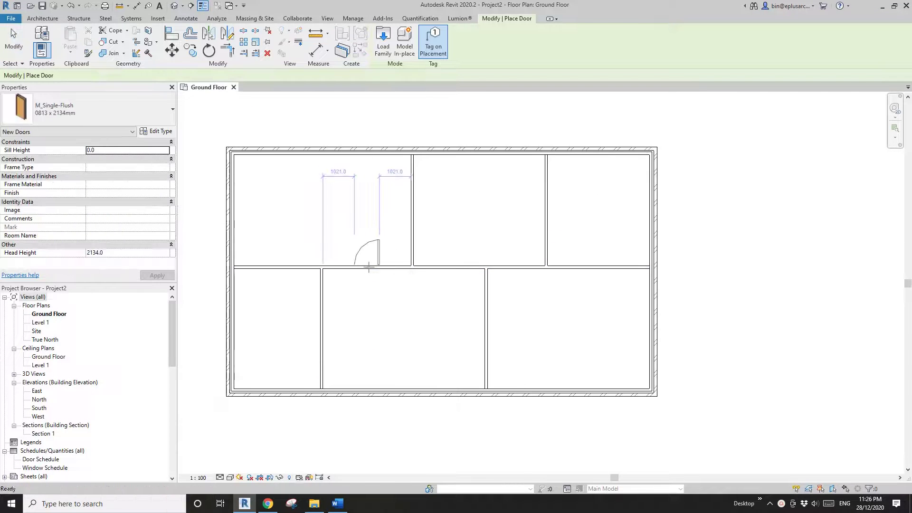
left_click(391, 266)
left_click(463, 271)
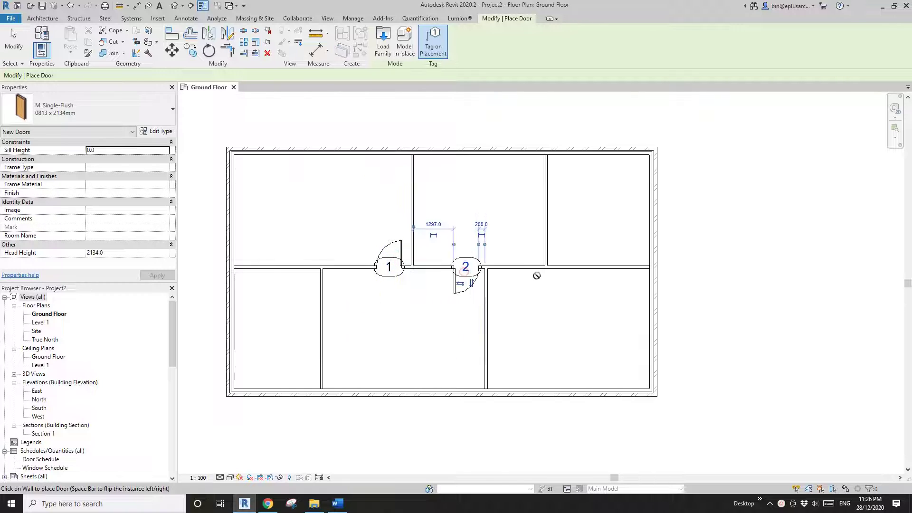
left_click(526, 268)
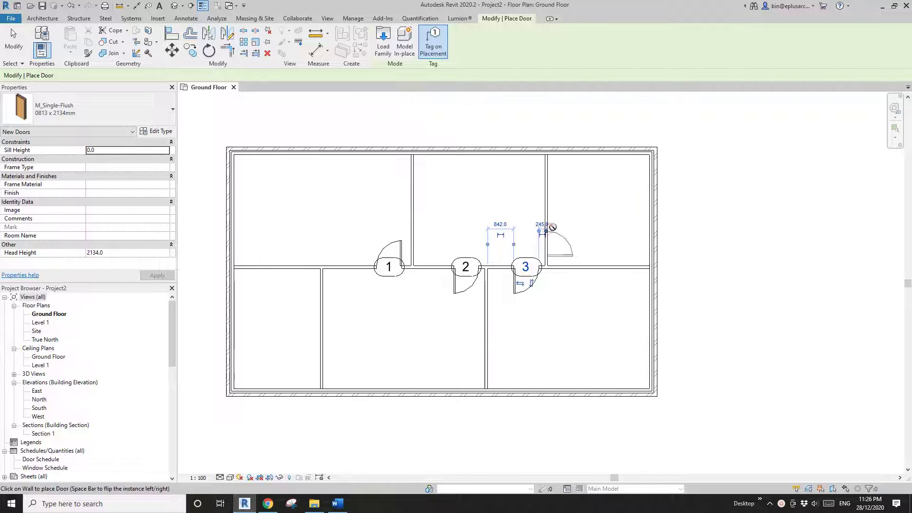
Place one M_Single-Flush 0813 x 2134mm door in each of the four vertical partitions.
left_click(546, 204)
left_click(411, 175)
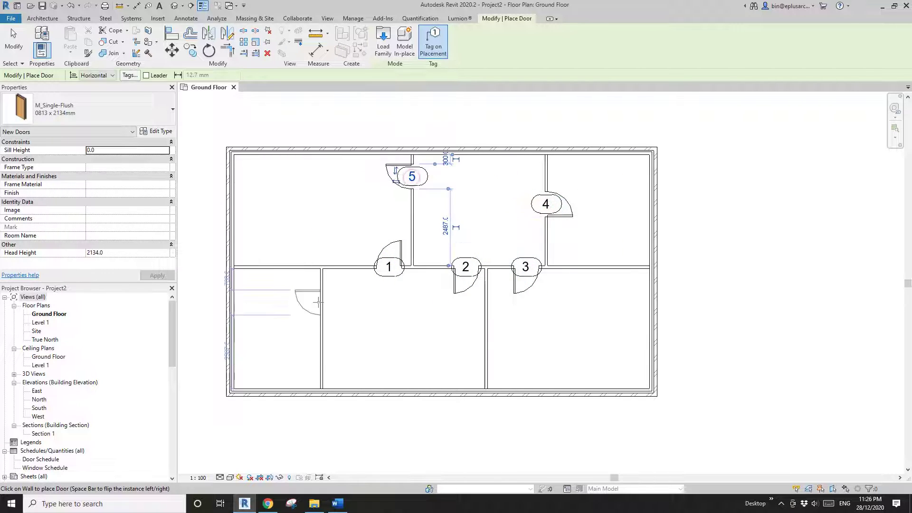
left_click(318, 302)
left_click(491, 361)
key("Escape")
key("Escape")
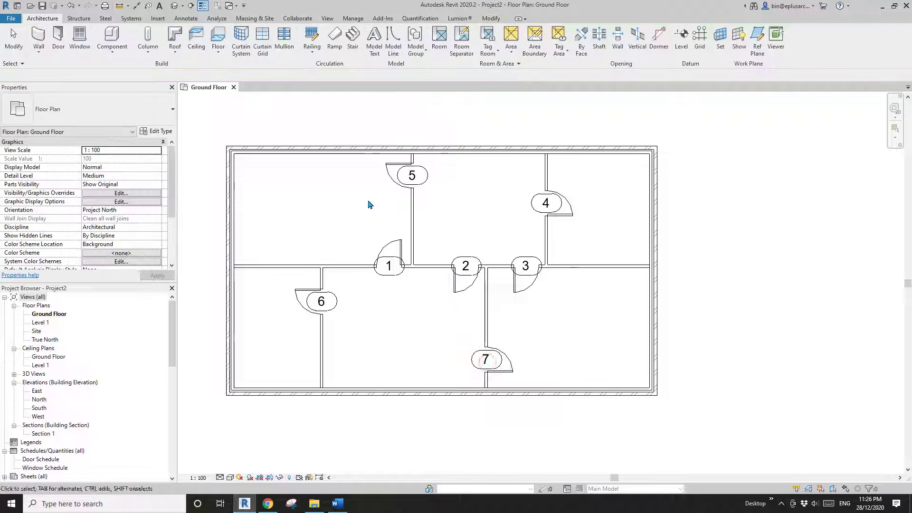
Place two M_Single-Flush 0813 x 2134mm doors in the south outer wall, one near the middle and one near the east end.
key("d")
key("r")
left_click(359, 393)
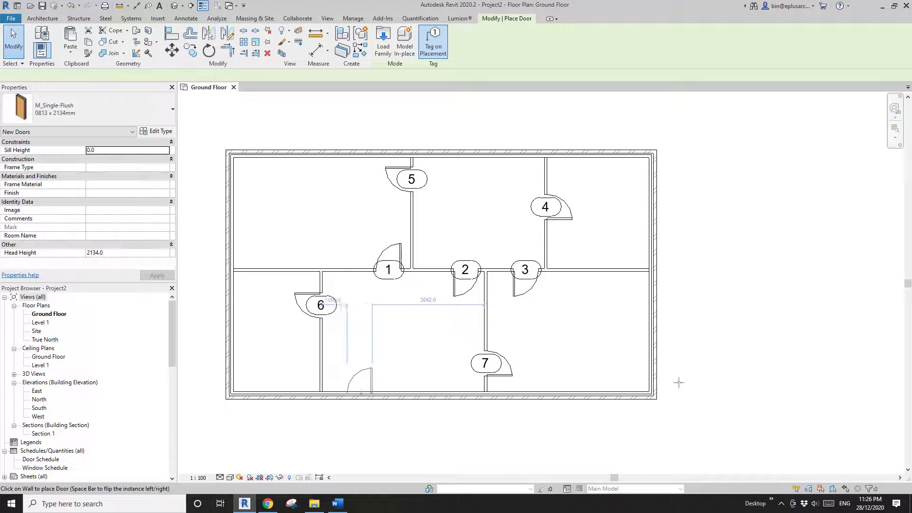
left_click(625, 392)
key("Escape")
key("Escape")
Select all the walls in the 3D view and lower their unconnected height.
left_click(175, 5)
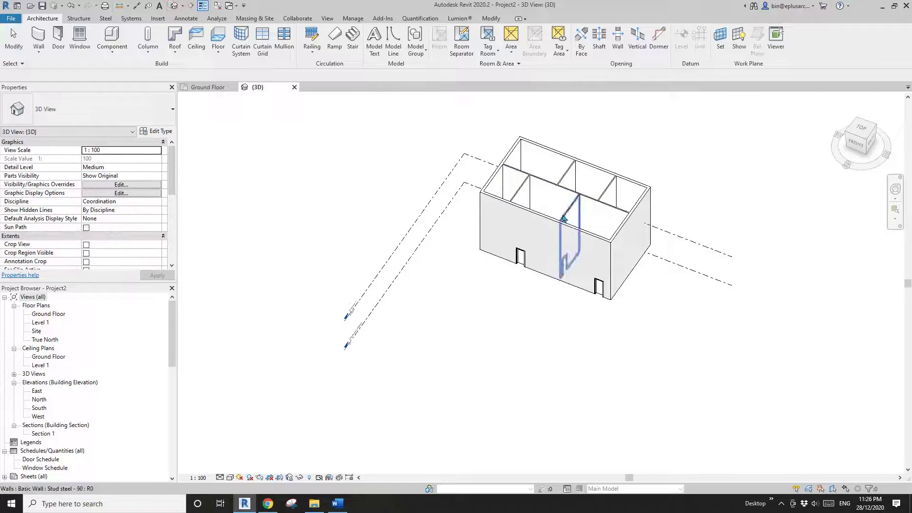
middle_click_drag(563, 218, 592, 227, "shift")
scroll(592, 230, "up", 2)
key("Tab")
scroll(517, 250, "down", 2)
middle_click_drag(517, 249, 411, 178, "shift")
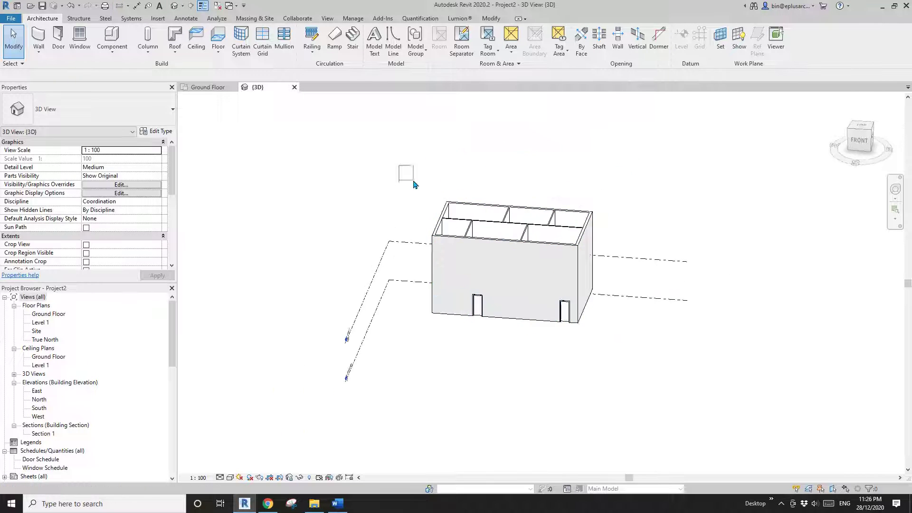
left_click_drag(413, 183, 641, 377)
left_click(635, 188)
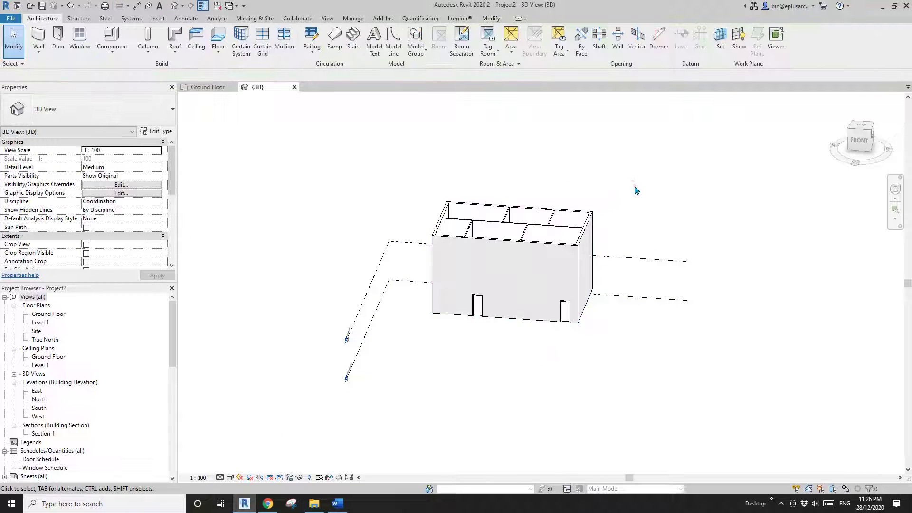
middle_click_drag(637, 190, 643, 152, "shift")
left_click_drag(639, 199, 396, 275)
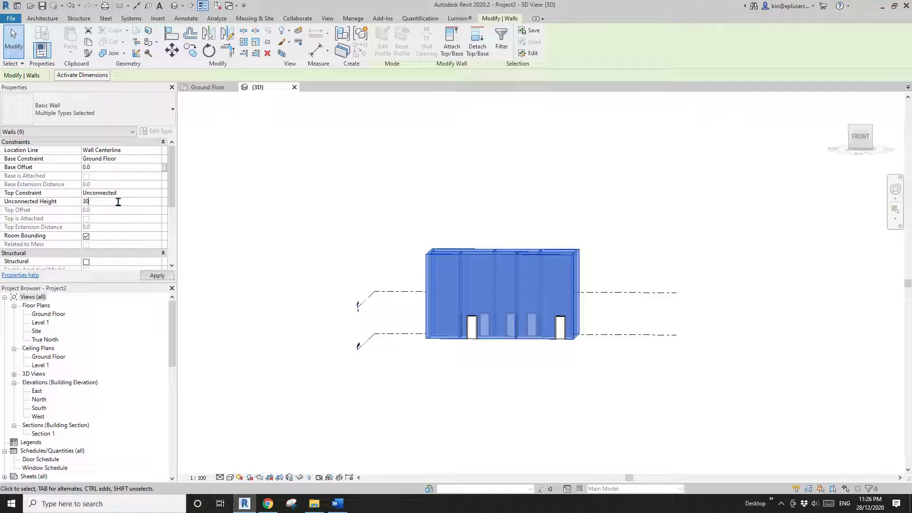
left_click(444, 202)
Preview a horizontal Cornice wall sweep on the front brick wall.
middle_click_drag(445, 243, 509, 413, "shift")
scroll(533, 253, "up", 5)
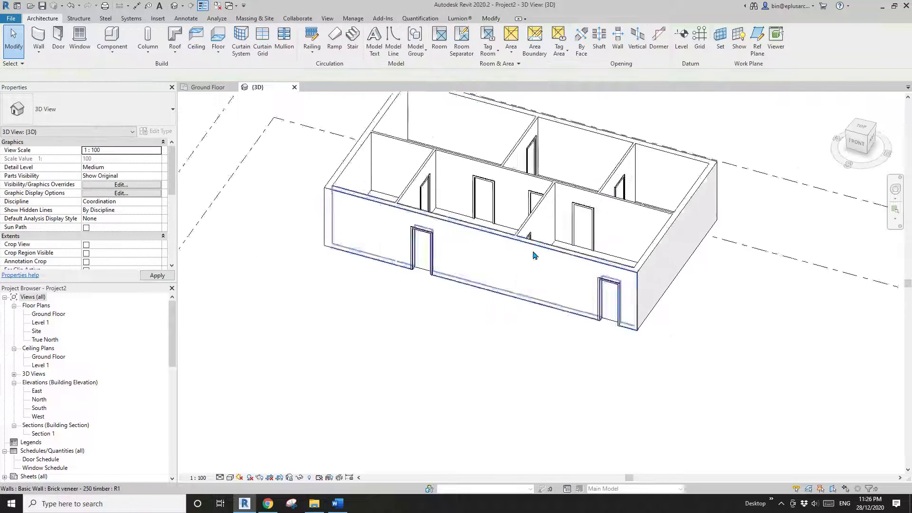
scroll(532, 230, "down", 1)
middle_click_drag(533, 232, 438, 263, "shift")
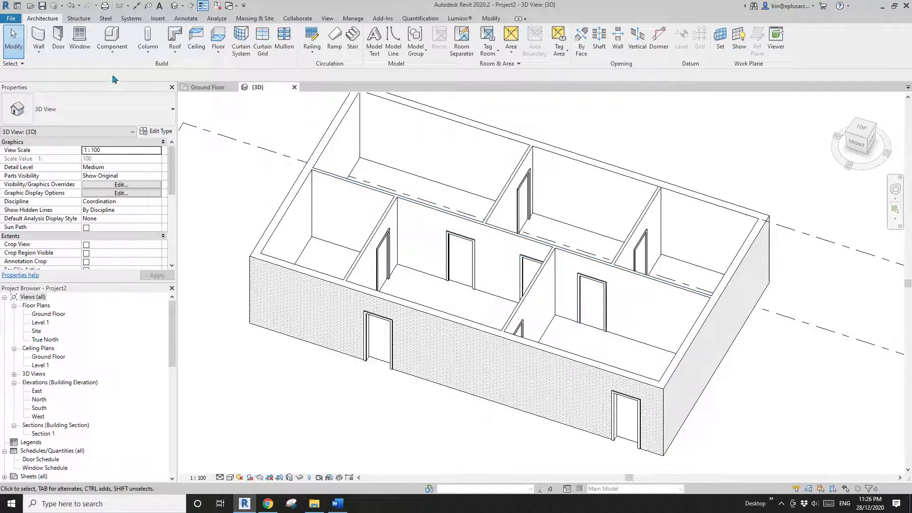
left_click(39, 52)
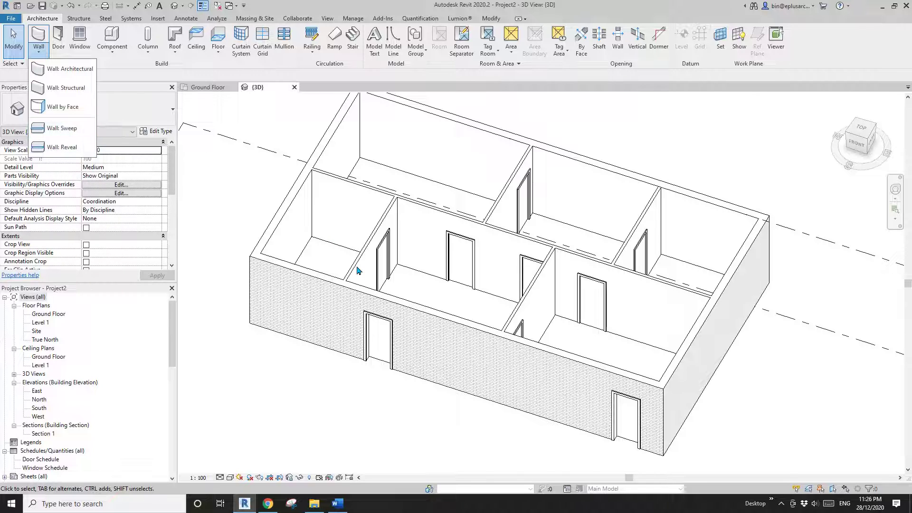
left_click(74, 132)
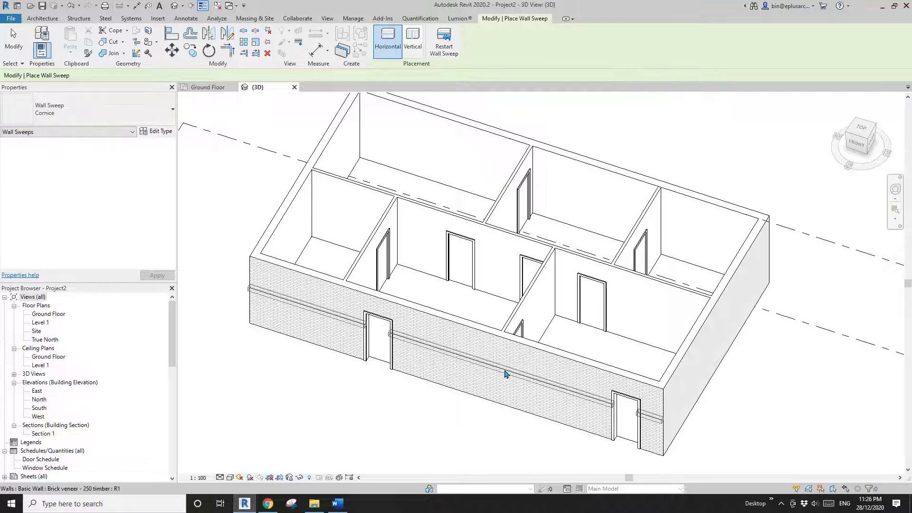
scroll(458, 366, "up", 1)
middle_click_drag(460, 365, 463, 366)
key("Escape")
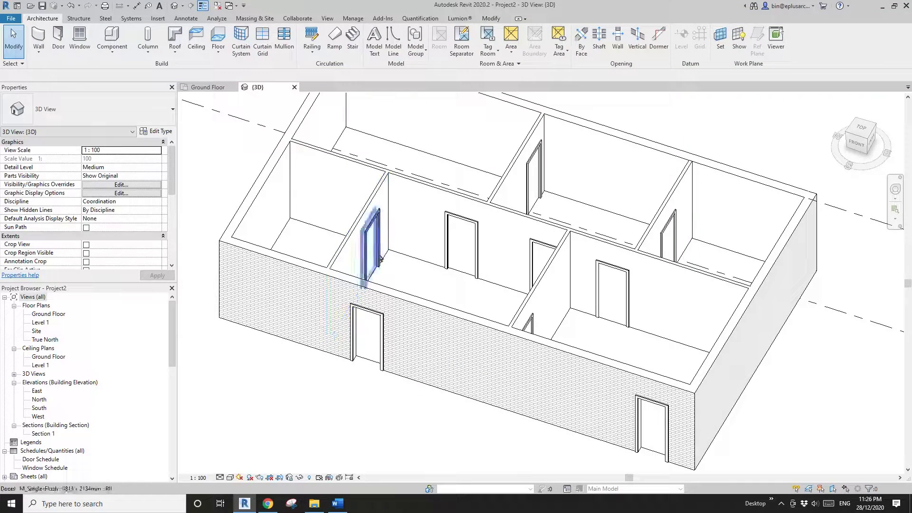
Create a new family from the Metric Profile.rft template.
left_click(16, 19)
left_click(61, 56)
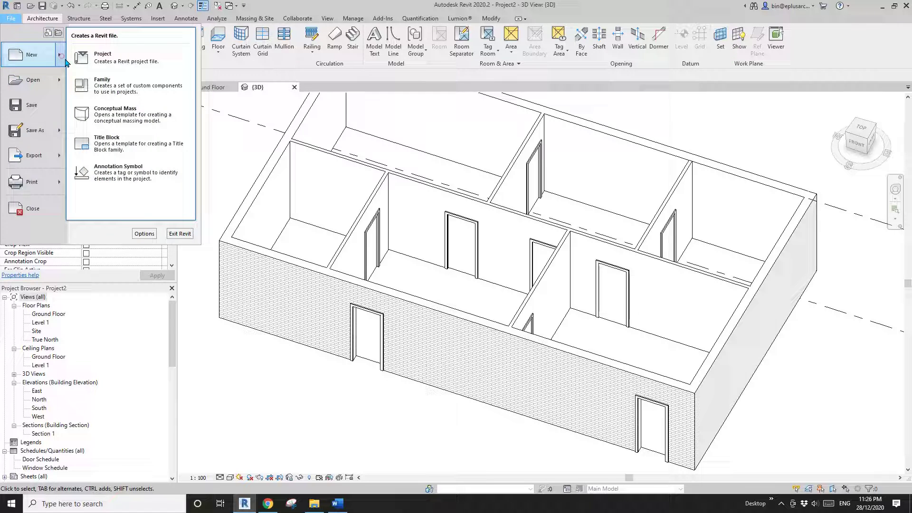
left_click(115, 86)
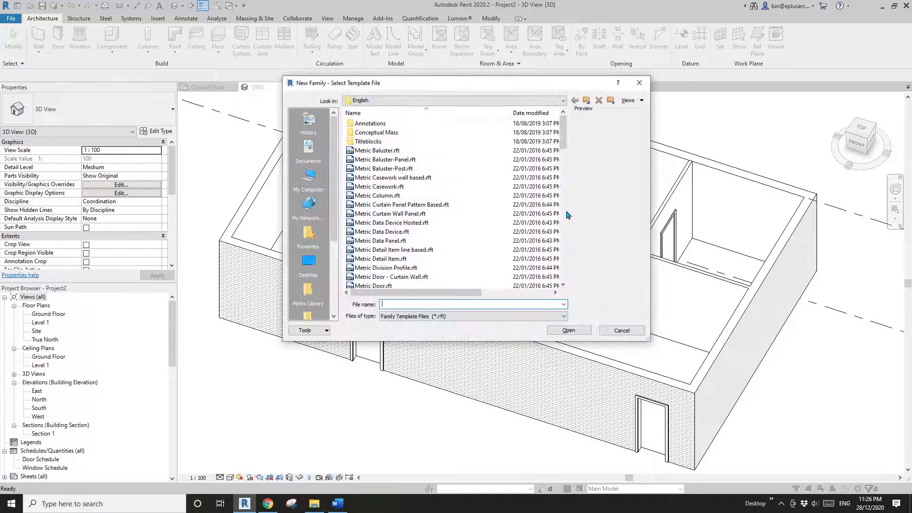
scroll(567, 214, "down", 10)
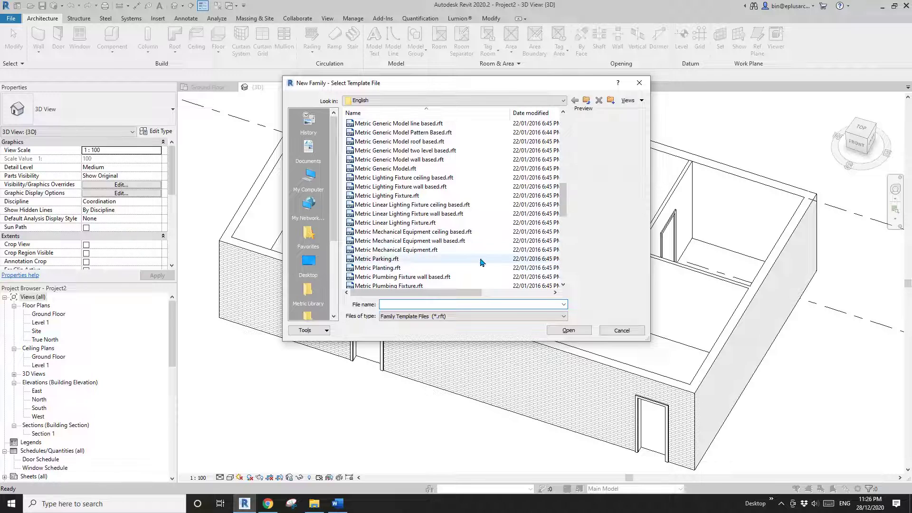
scroll(475, 237, "down", 3)
left_click(365, 205)
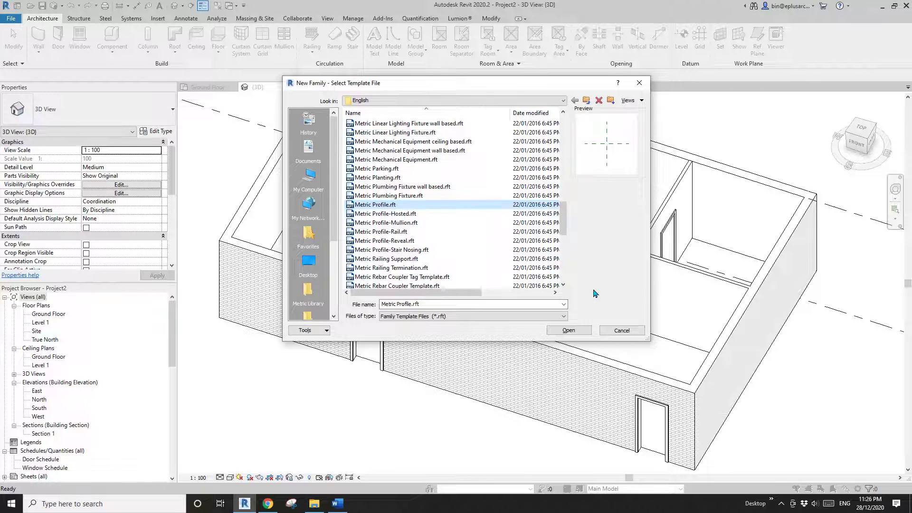
left_click(585, 330)
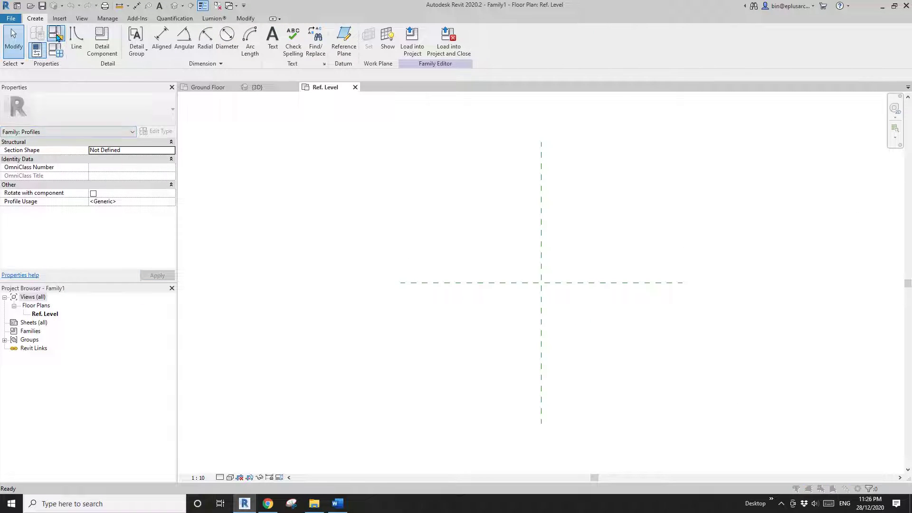
Set the family's Profile Usage to Wall Sweep in the family category and parameters.
left_click(57, 36)
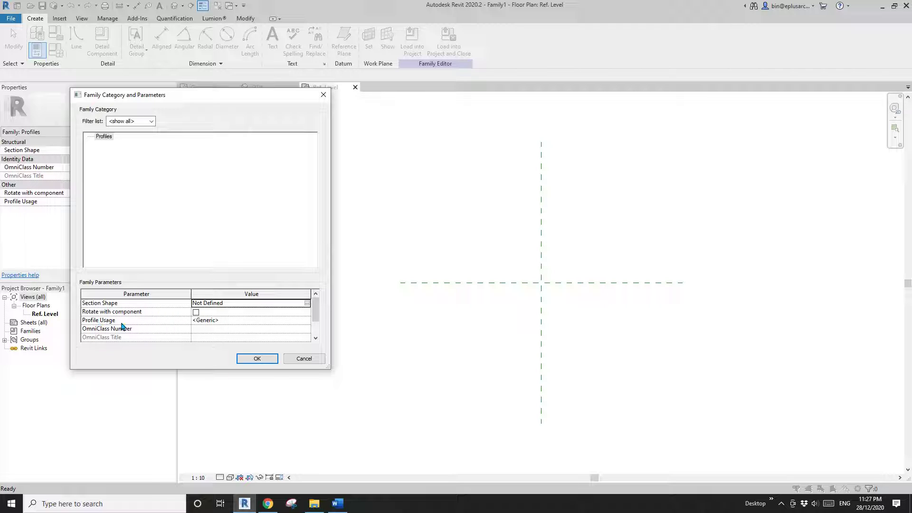
left_click(307, 321)
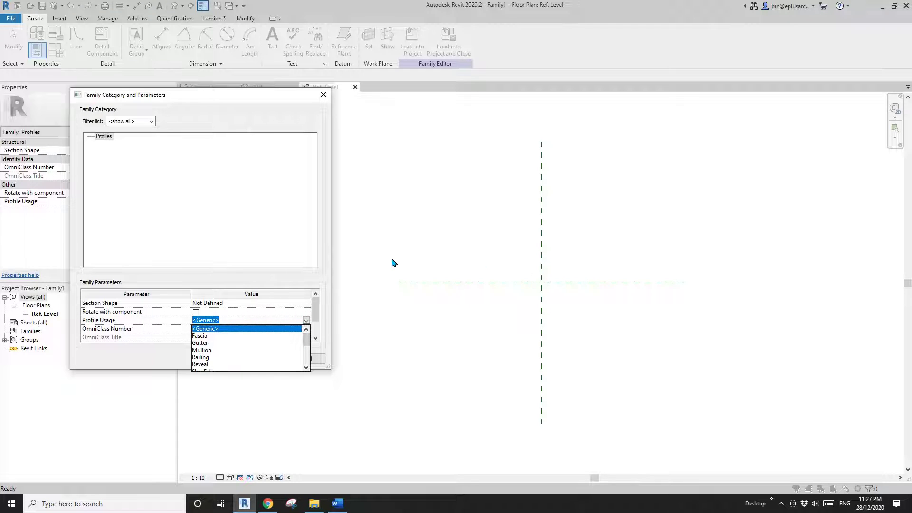
left_click(306, 368)
left_click(306, 368)
left_click(306, 368)
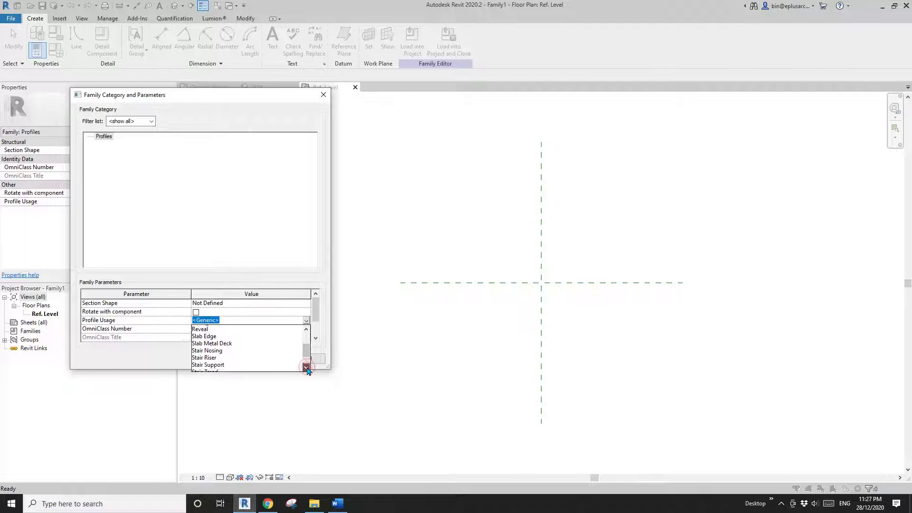
left_click(306, 368)
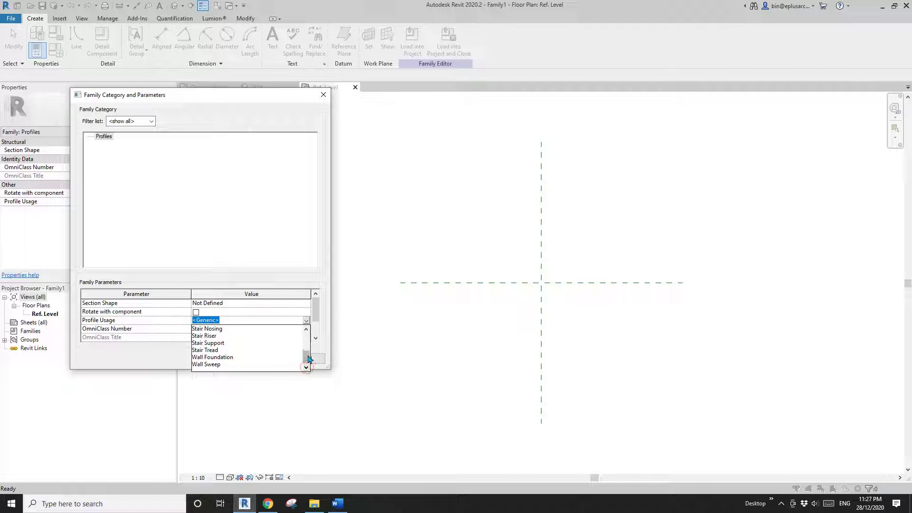
left_click(209, 364)
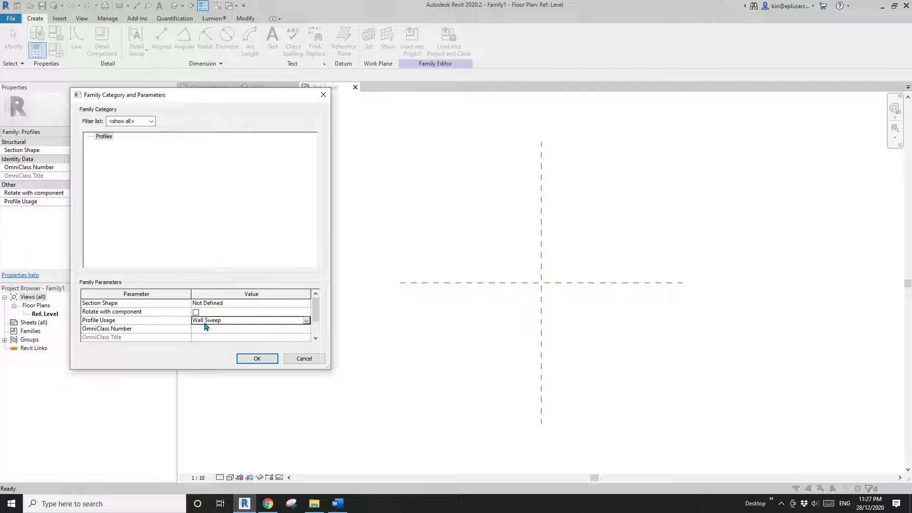
left_click(263, 360)
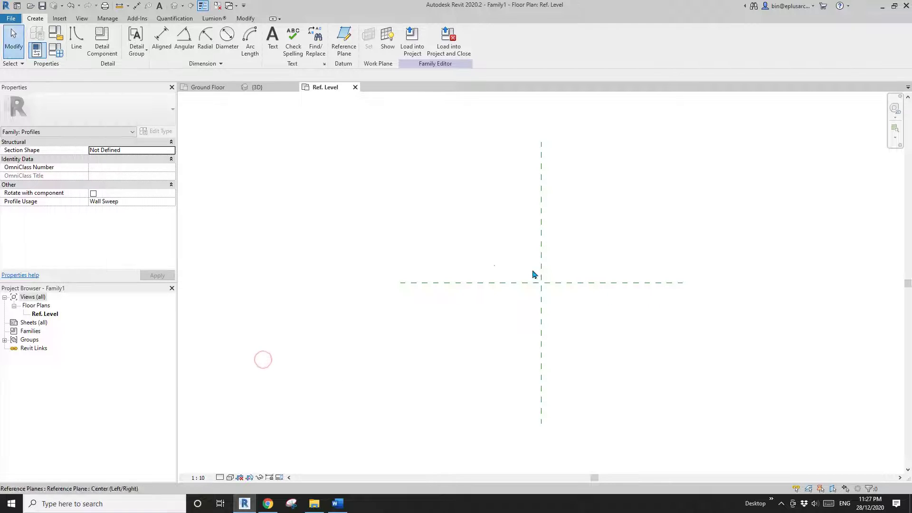
Draw a 100 mm vertical line upward from the intersection of the two reference planes.
middle_click_drag(510, 269, 470, 267)
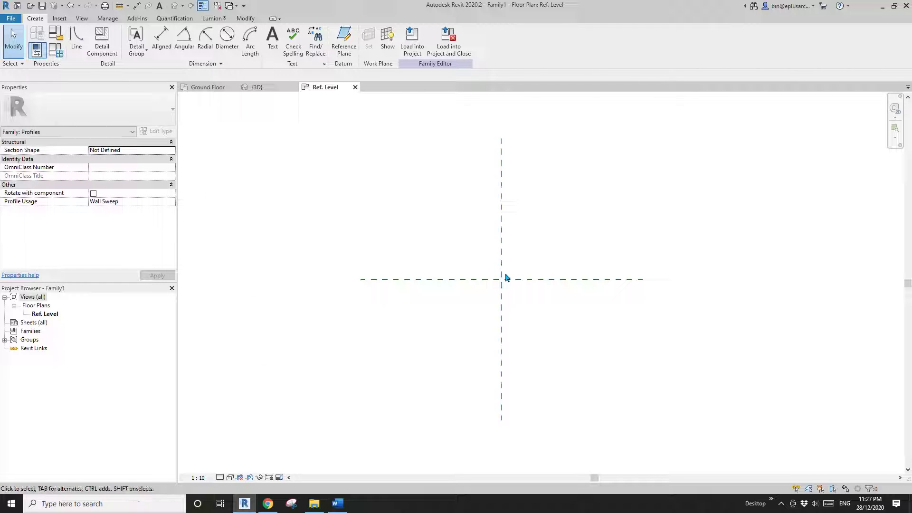
middle_click_drag(516, 295, 507, 283)
middle_click_drag(483, 249, 478, 250)
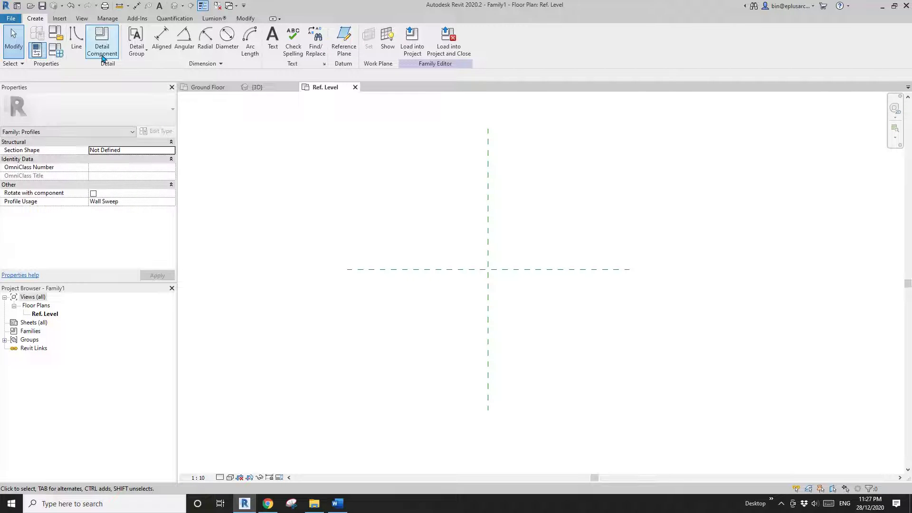
left_click(76, 40)
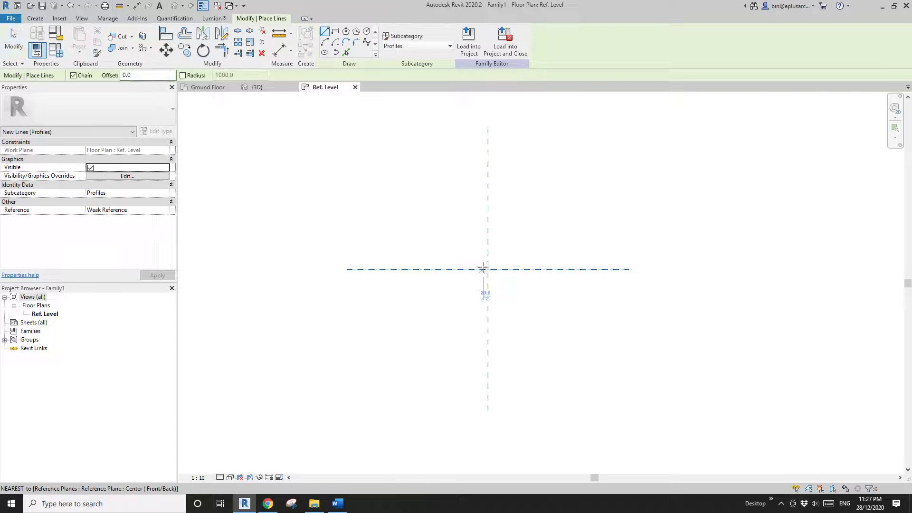
scroll(511, 261, "up", 2)
middle_click_drag(513, 261, 509, 264)
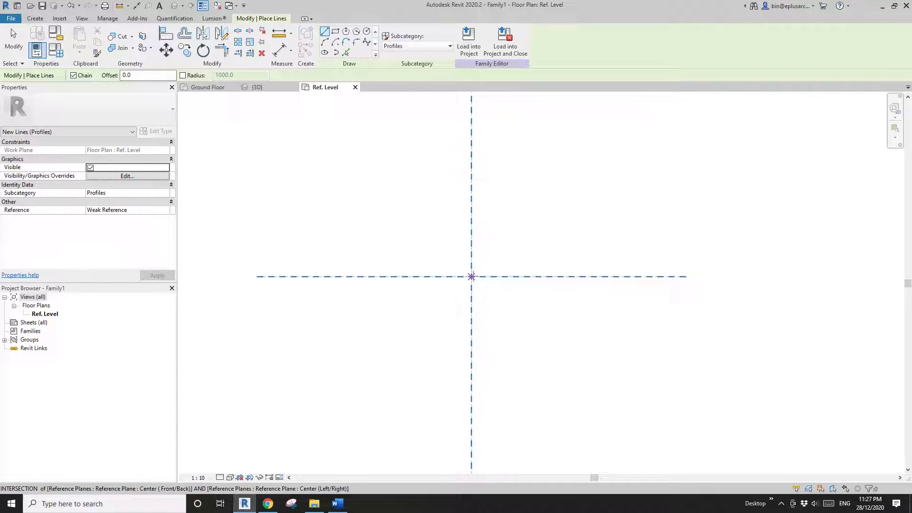
left_click(471, 276)
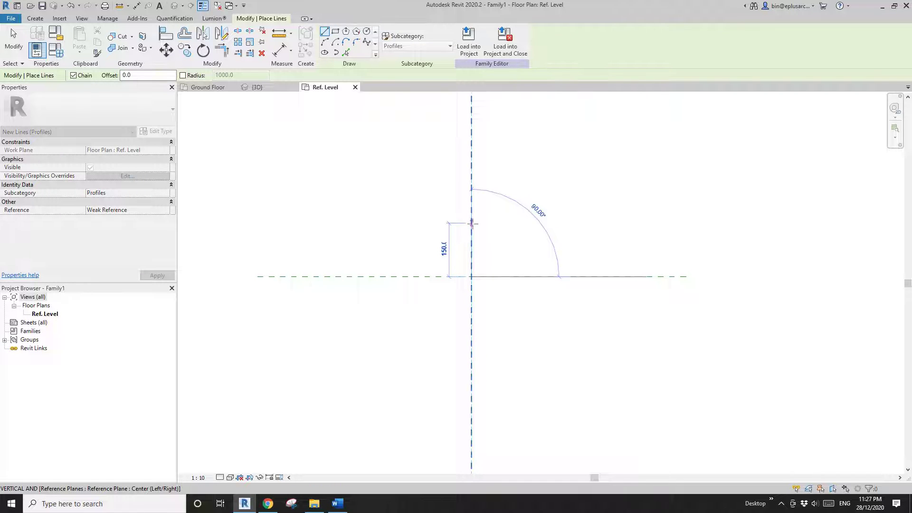
type("100")
key("Return")
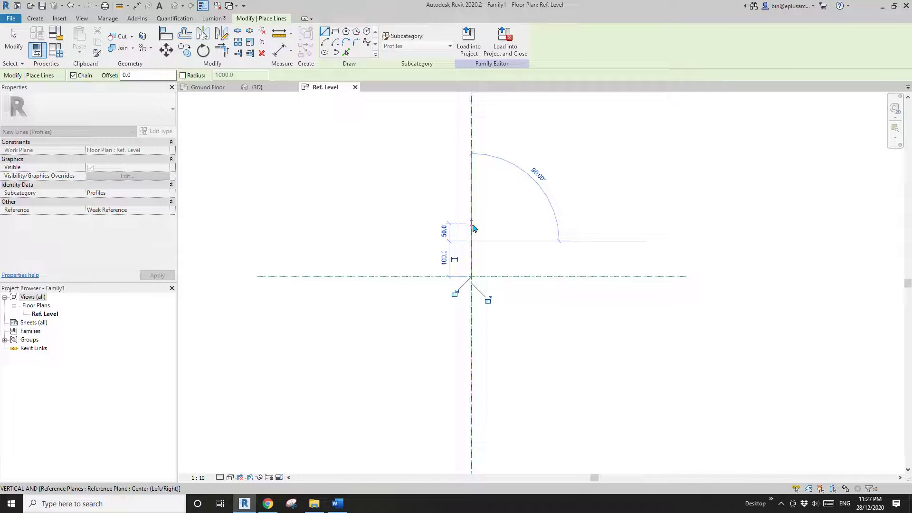
Complete a closed rectangular profile 10 mm wide on the left side of the vertical reference plane, ending on the horizontal plane.
scroll(472, 227, "up", 3)
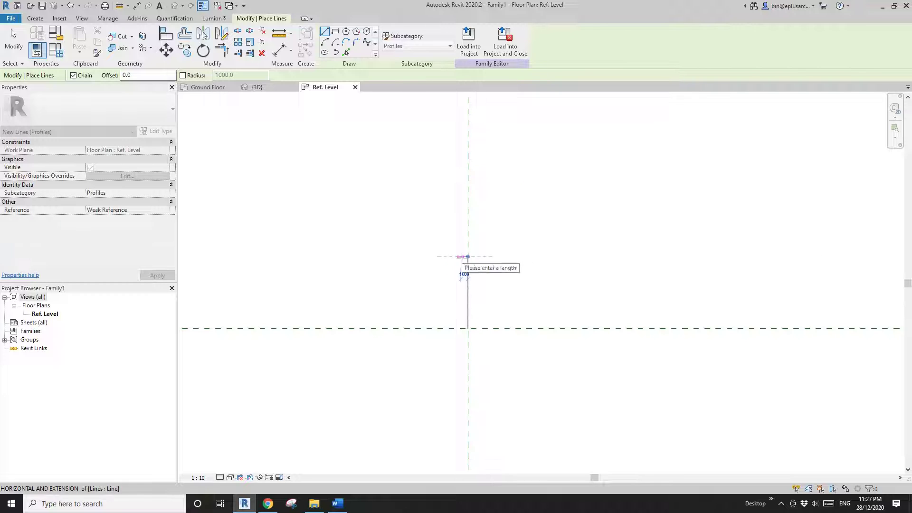
left_click(463, 257)
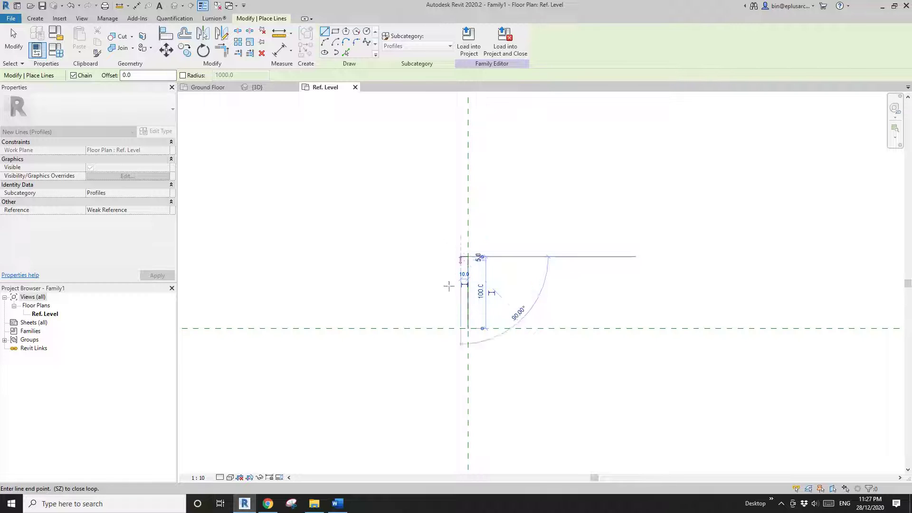
scroll(448, 285, "up", 2)
left_click(472, 361)
key("Escape")
key("Escape")
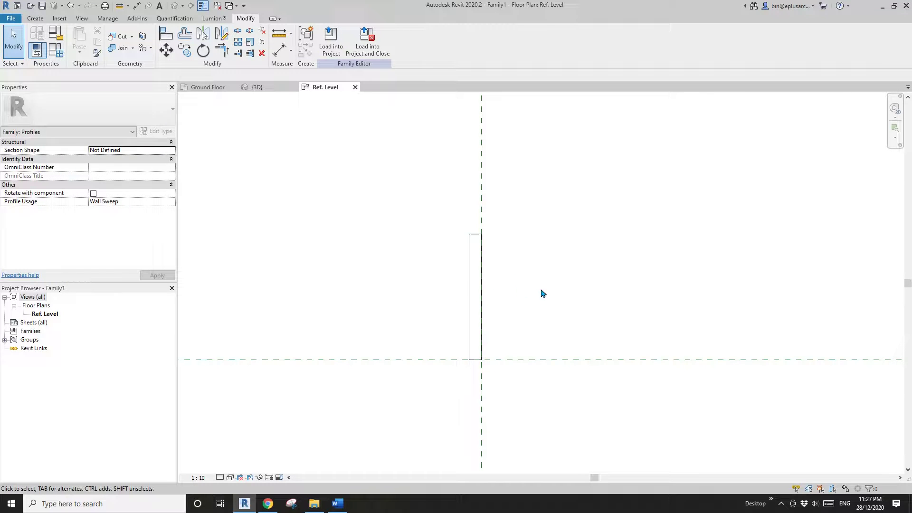
Load the finished profile family into the building project and close the family.
middle_click_drag(502, 283, 468, 272)
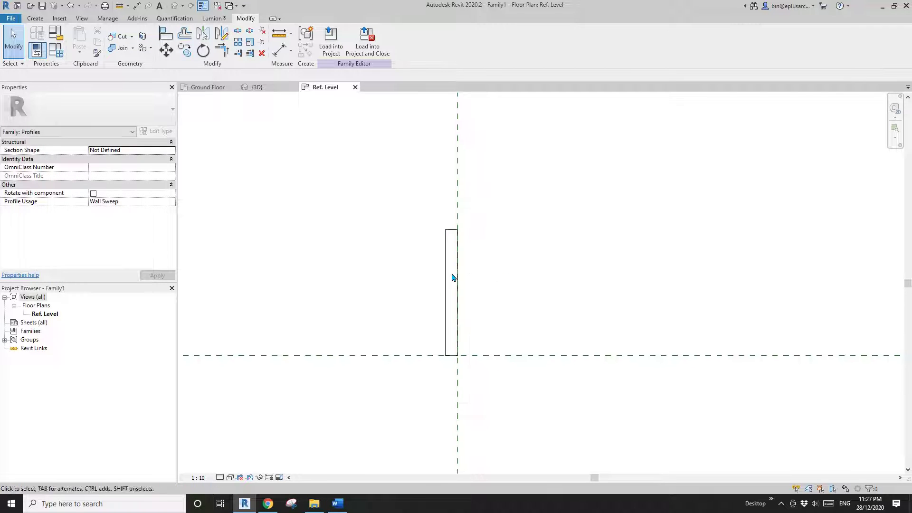
left_click(371, 41)
left_click(474, 253)
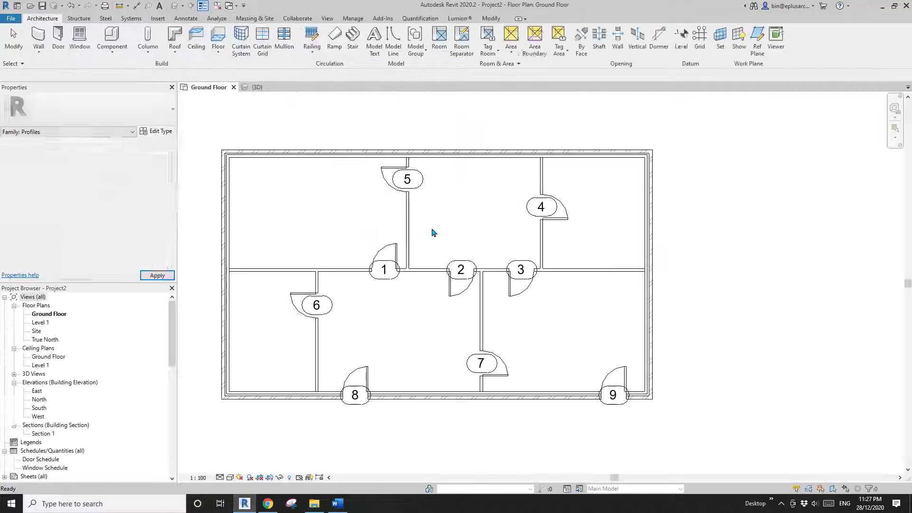
Start a wall sweep in the 3D view and duplicate the Cornice type as "new sweep".
left_click(174, 7)
scroll(403, 283, "up", 5)
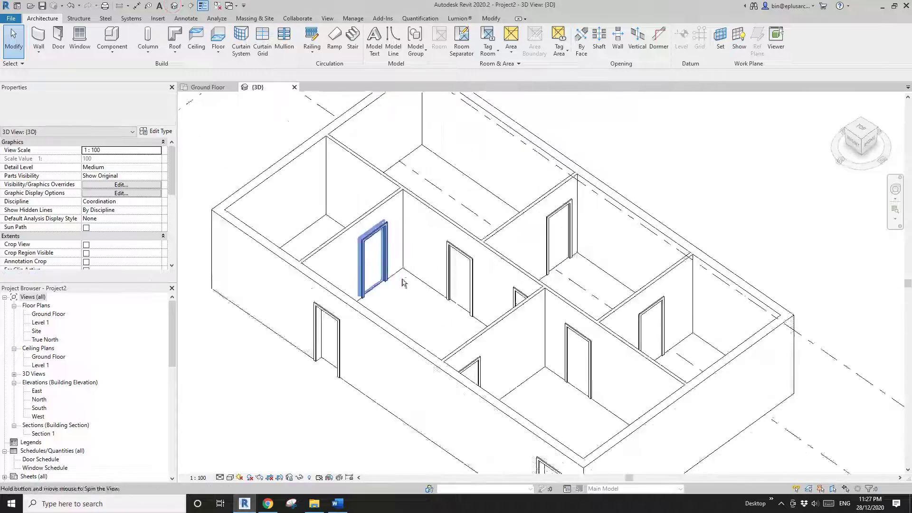
mouse_move(402, 283)
middle_mouse_down("shift")
mouse_move(434, 309)
mouse_move(421, 305)
mouse_move(417, 276)
middle_mouse_up("shift")
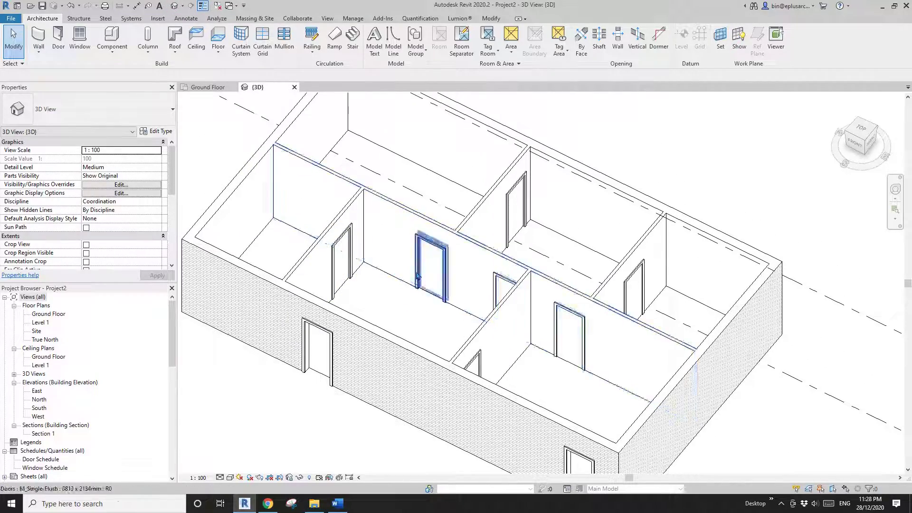
left_click(38, 51)
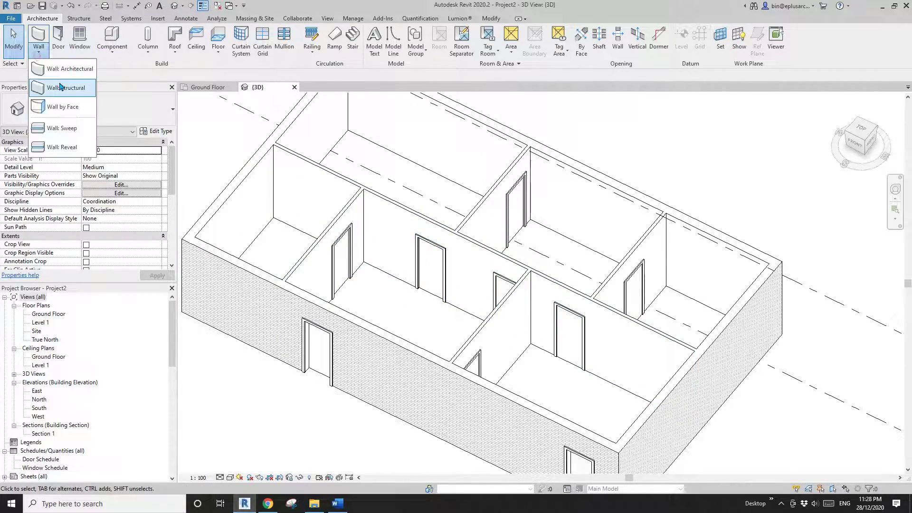
left_click(66, 128)
left_click(159, 133)
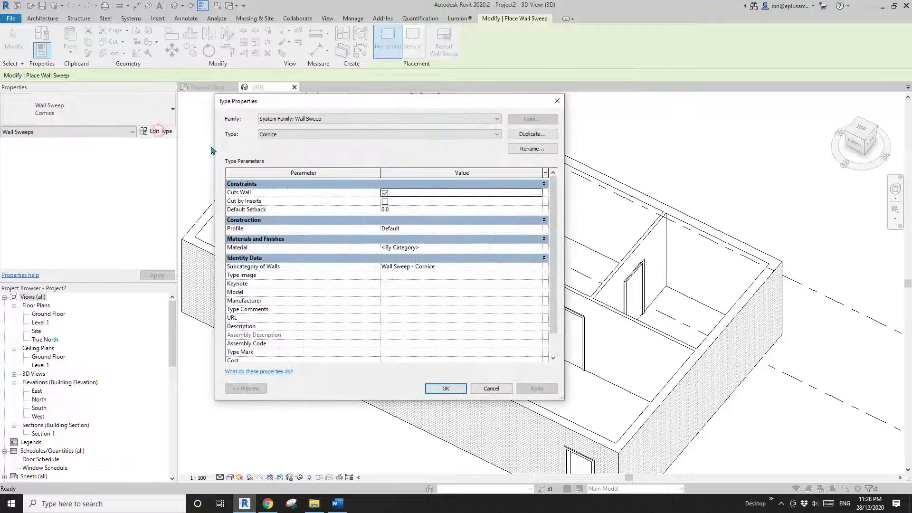
left_click(524, 135)
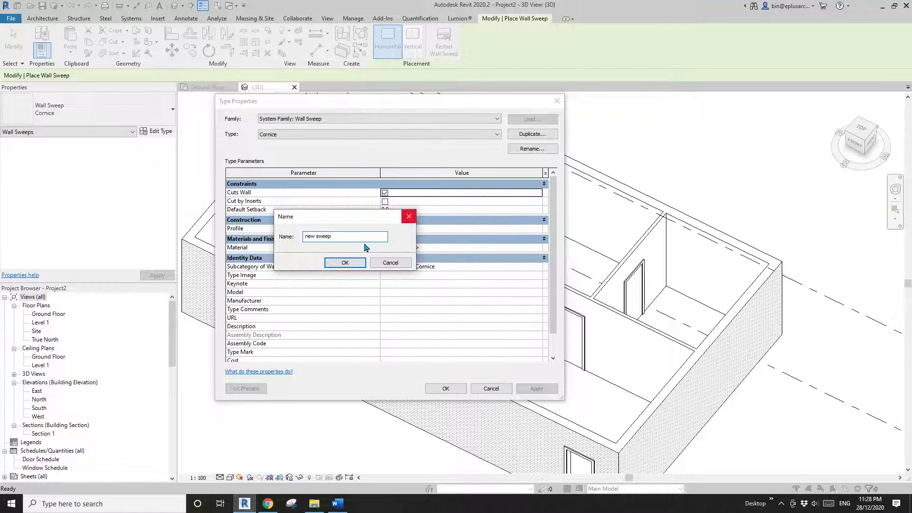
key("Return")
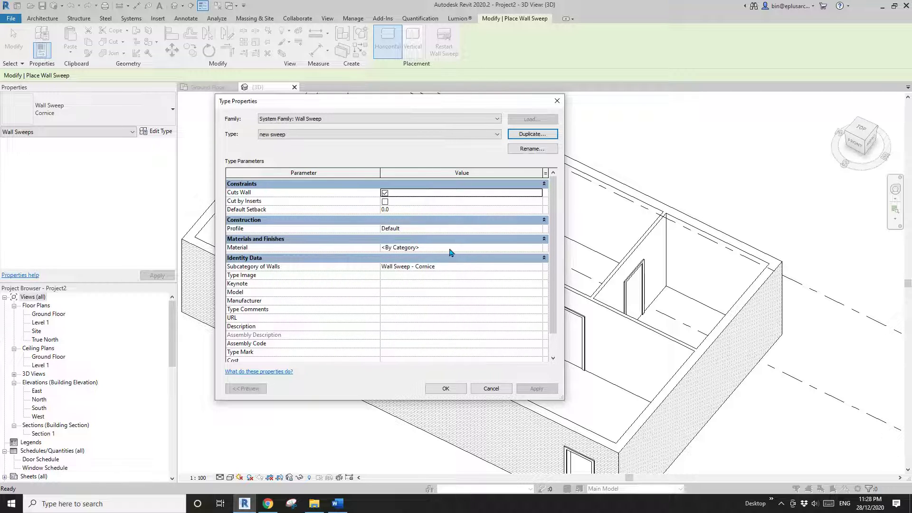
Assign the Family1 : Family1 profile to the new sweep type and apply the type properties.
left_click(447, 230)
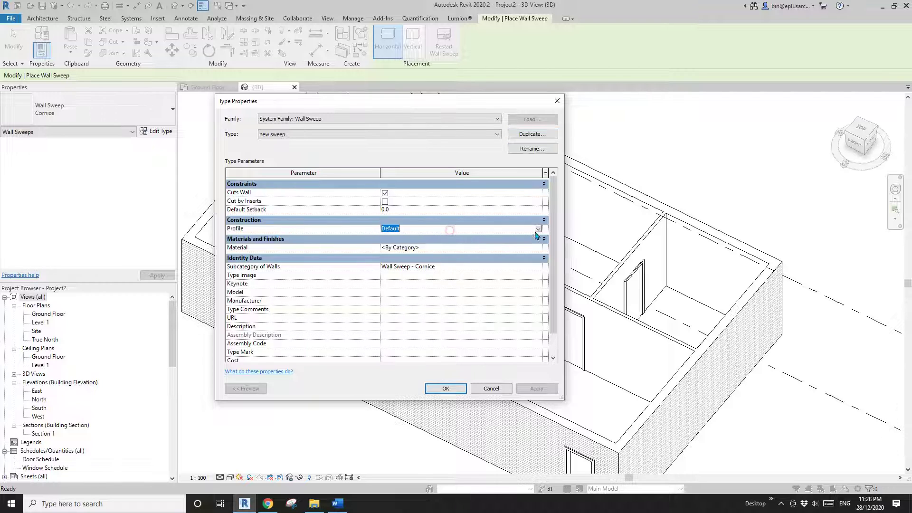
left_click(538, 229)
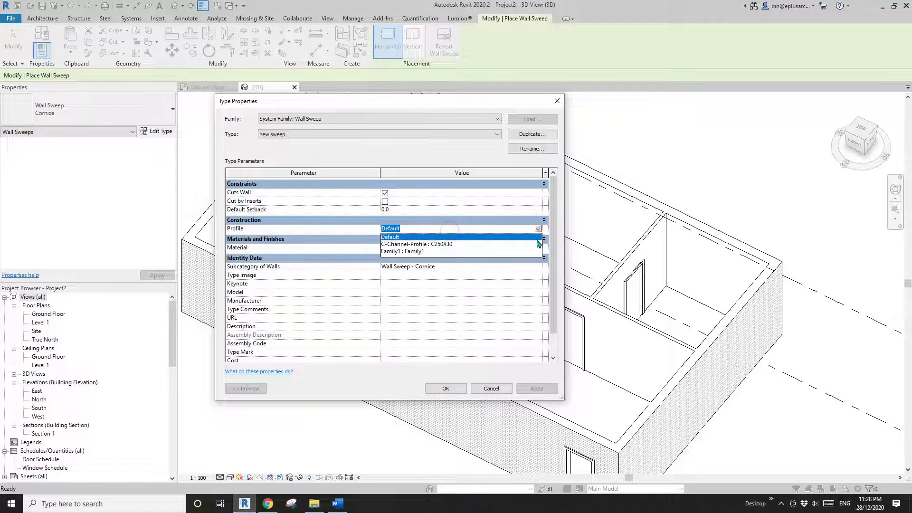
left_click(420, 251)
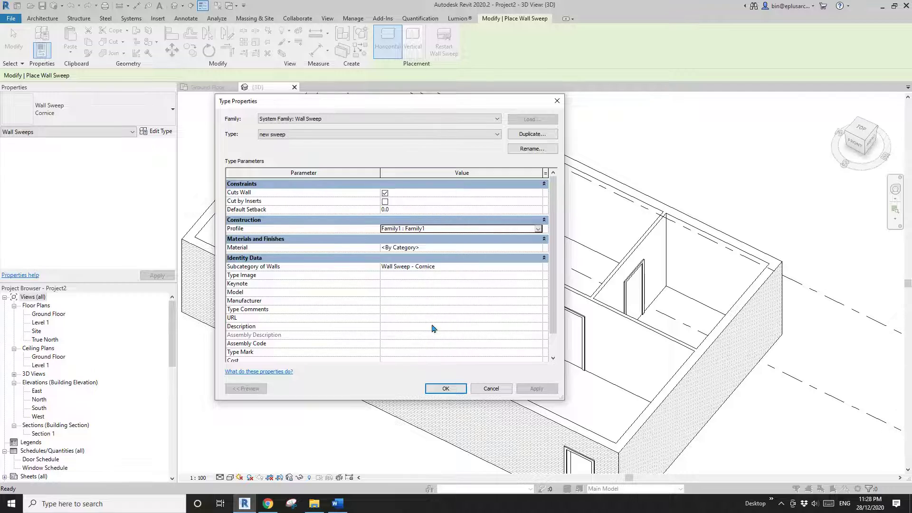
left_click(453, 393)
Place a horizontal new sweep along the long interior stud wall, about 260 mm above the Ground Floor level.
scroll(550, 372, "up", 5)
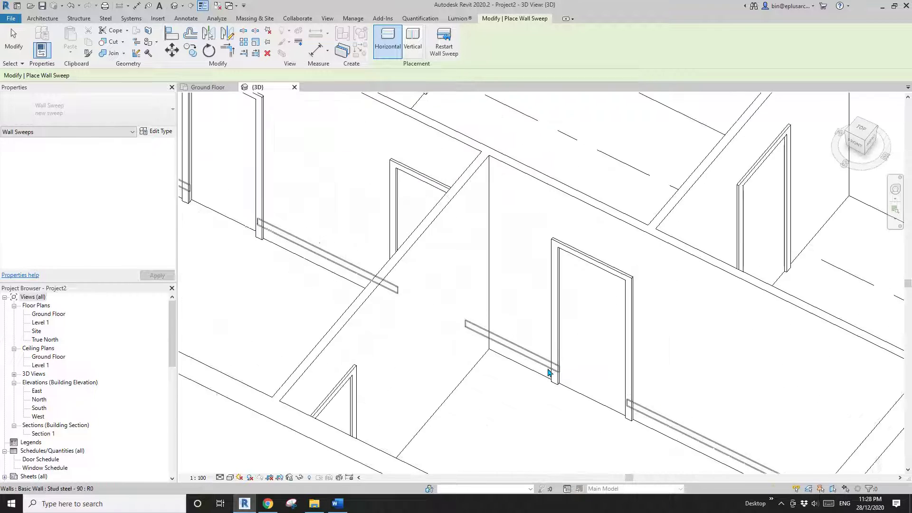
scroll(660, 387, "down", 1)
middle_click_drag(660, 387, 483, 248)
left_click(551, 305)
key("Escape")
middle_click_drag(573, 301, 426, 313)
left_click(542, 316)
key("Escape")
Isolate the long interior stud wall with a section box and inspect the end of its sweep.
middle_click_drag(342, 352, 385, 233)
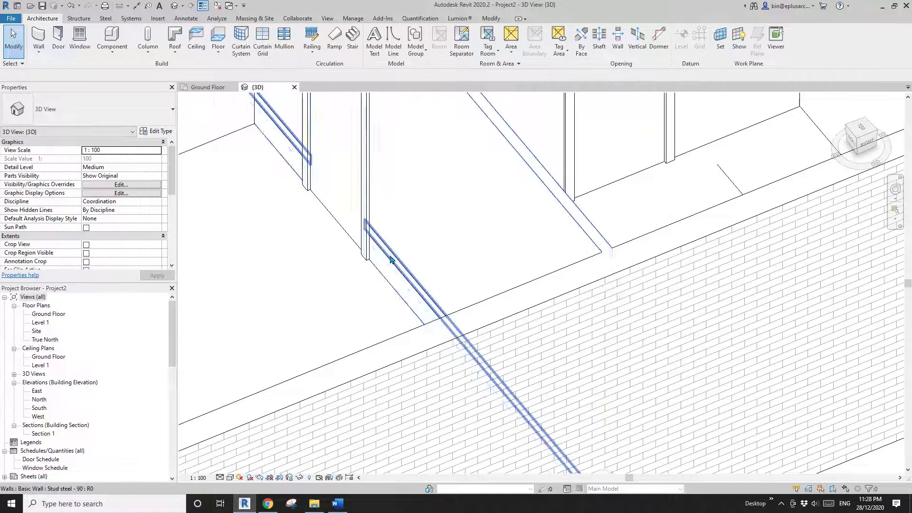
left_click(387, 259)
scroll(396, 249, "down", 3)
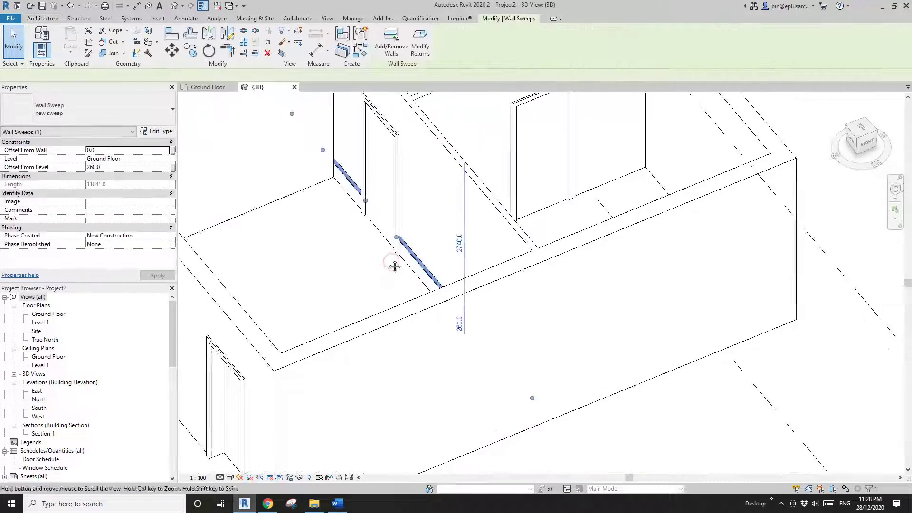
left_click(431, 224)
scroll(346, 202, "down", 3)
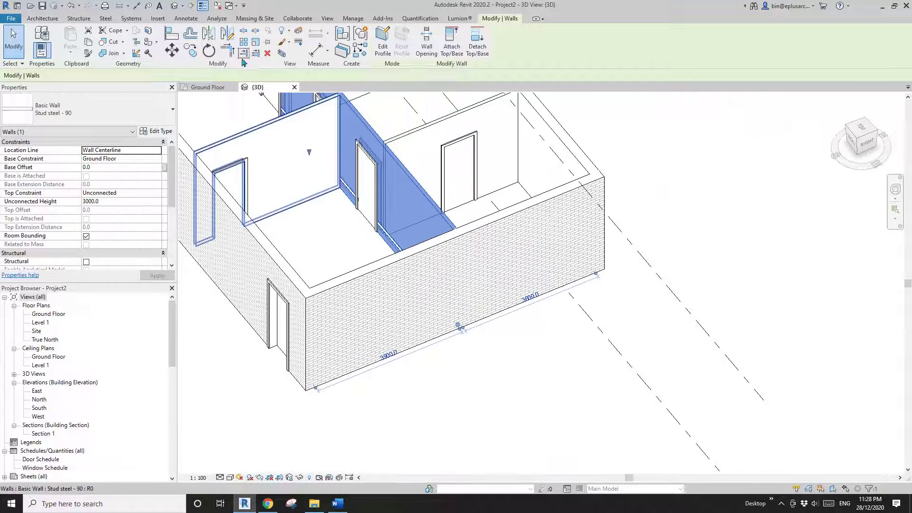
left_click(285, 56)
left_click(604, 335)
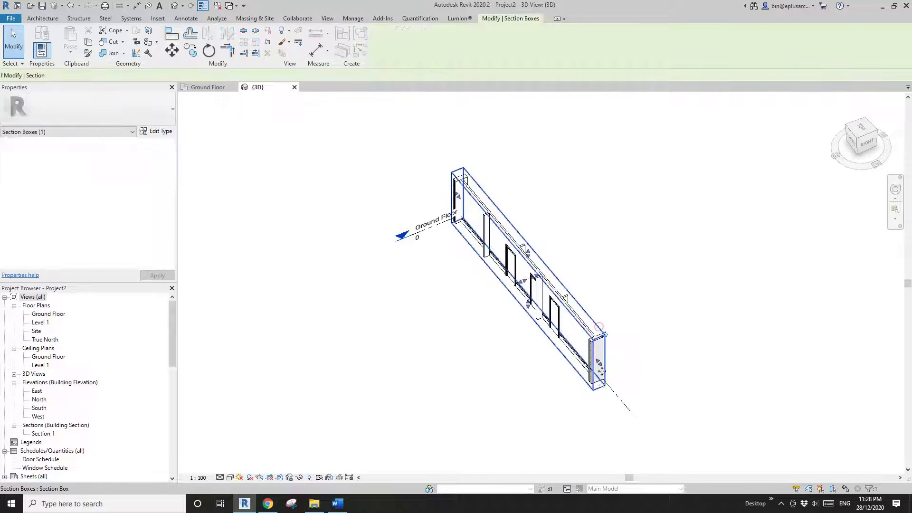
key("Escape")
scroll(584, 351, "up", 8)
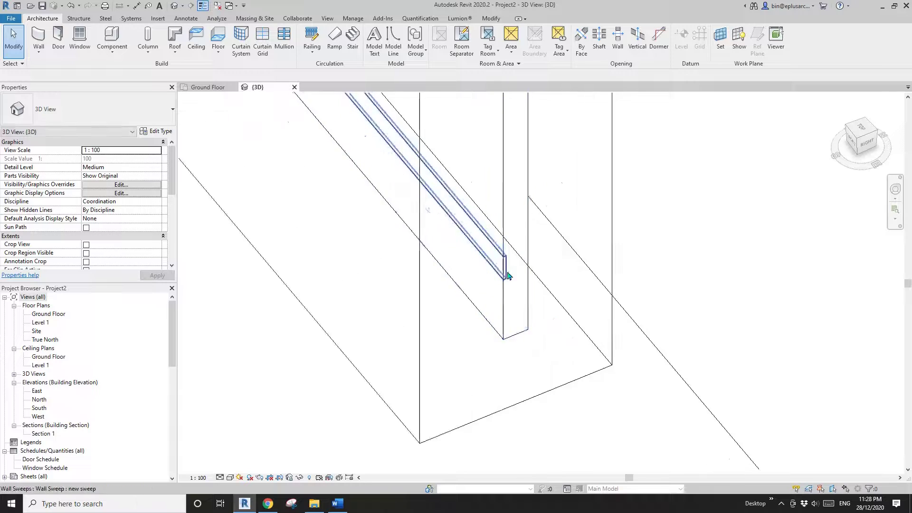
scroll(505, 268, "down", 4)
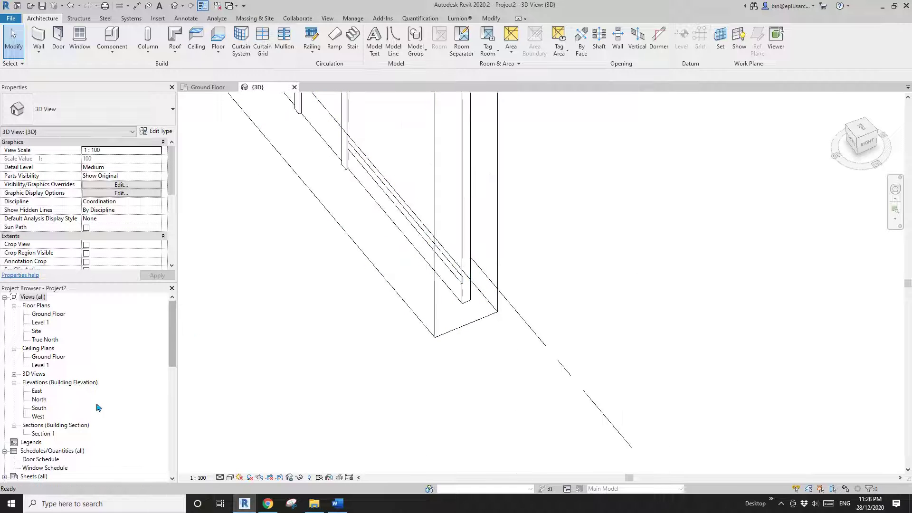
Find the Family1 profile among the project's loaded profile families and open it for editing.
left_click(42, 451)
scroll(42, 449, "down", 10)
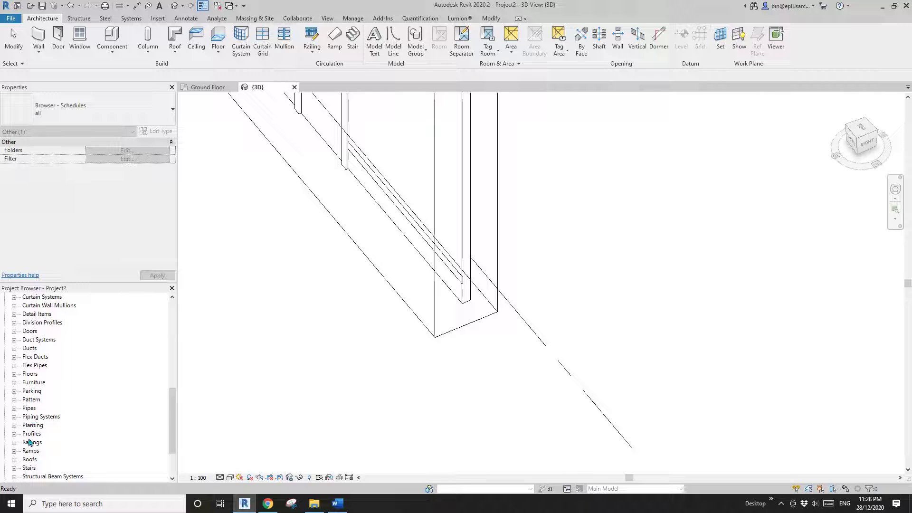
left_click(31, 450)
double_click(29, 435)
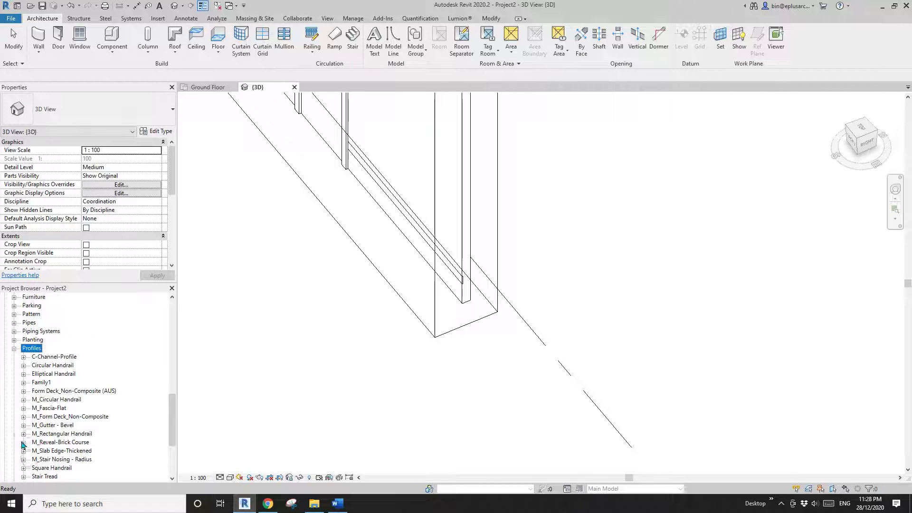
right_click(45, 375)
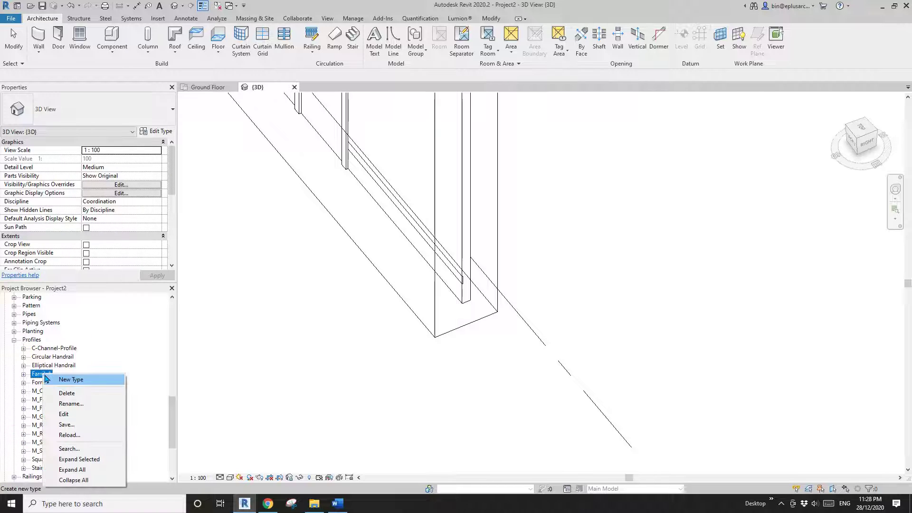
left_click(71, 414)
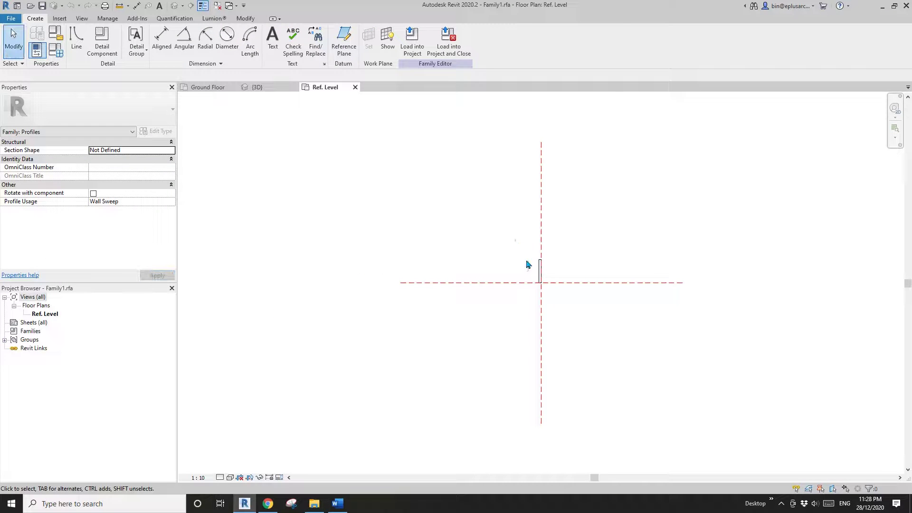
Mirror the profile rectangle across the vertical reference plane without a copy and reload it into the project, closing the family unsaved.
left_click_drag(515, 240, 557, 300)
scroll(576, 240, "up", 2)
key("m")
key("m")
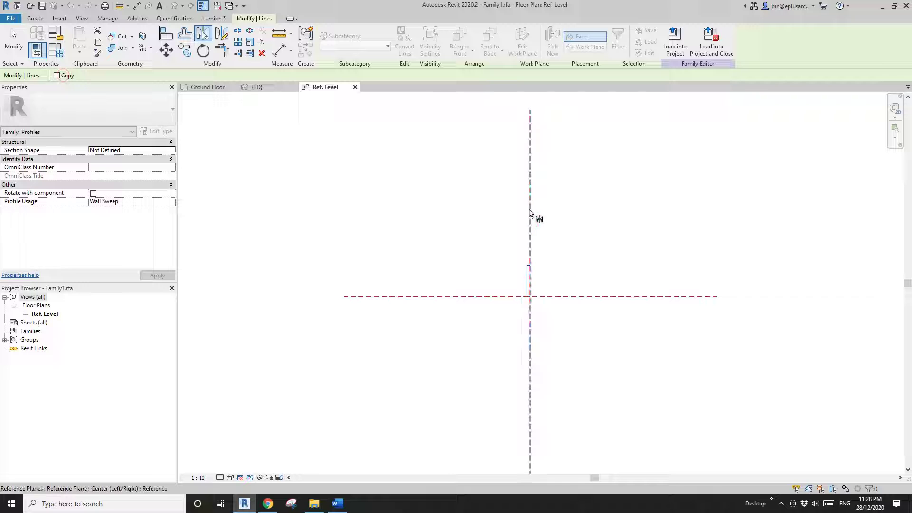
left_click(711, 38)
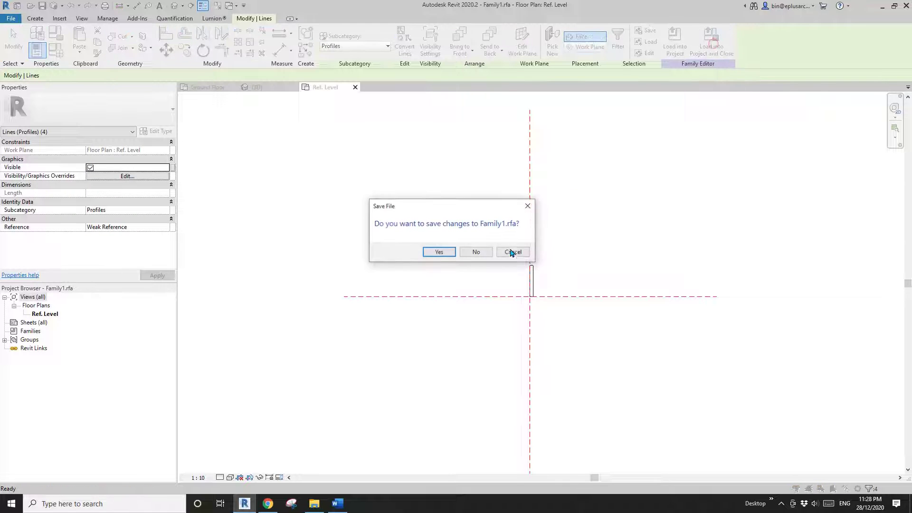
left_click(477, 252)
left_click(416, 241)
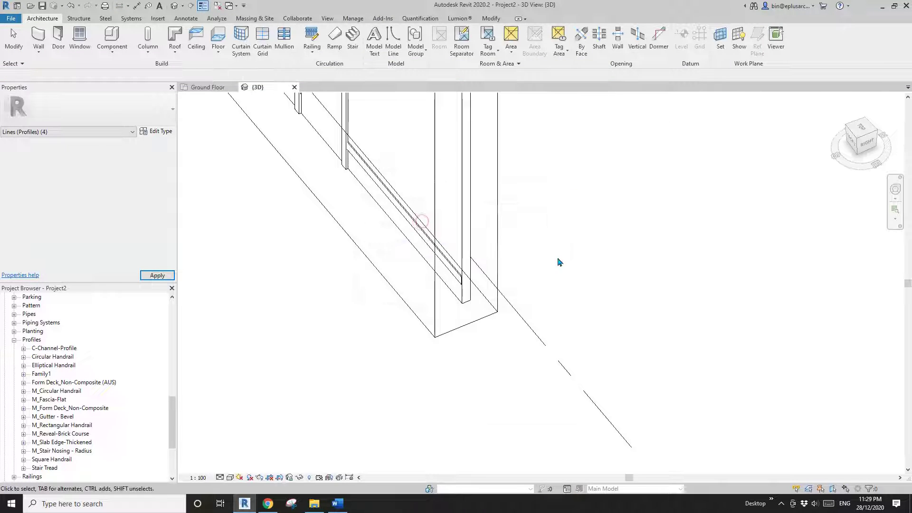
Examine the reloaded sweep at the wall's end and along the stud wall between its door openings.
scroll(443, 268, "up", 1)
left_click(426, 238)
scroll(422, 240, "down", 1)
middle_click_drag(396, 259, 437, 276)
scroll(521, 377, "up", 3)
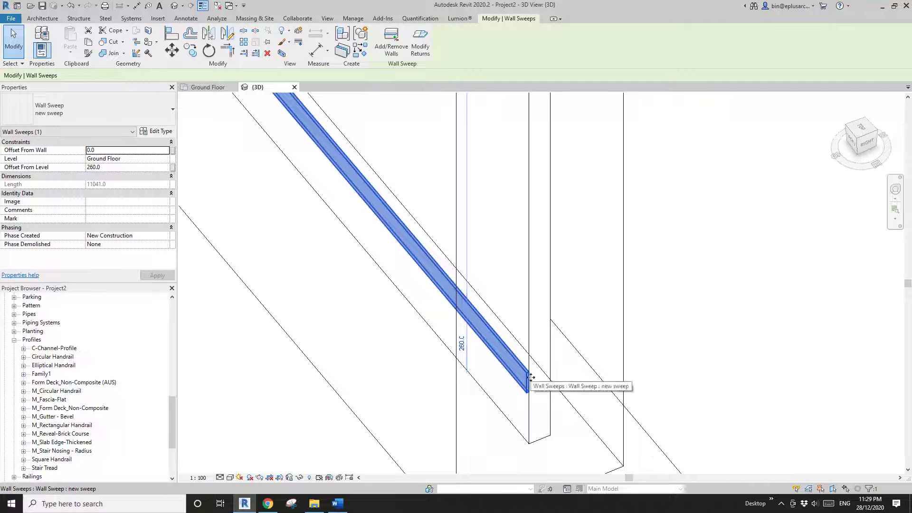
scroll(530, 378, "down", 3)
left_click(587, 452)
middle_click_drag(517, 374, 438, 310)
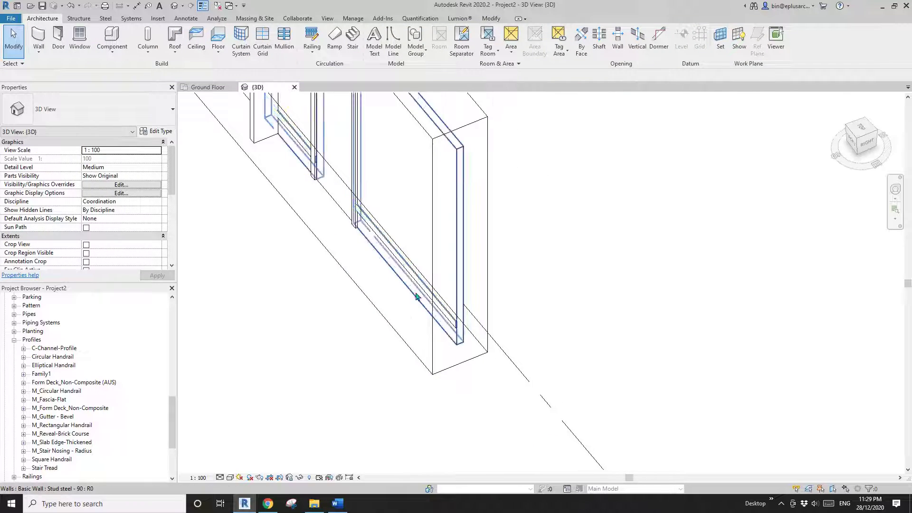
scroll(380, 288, "down", 3)
middle_click_drag(380, 287, 455, 305)
scroll(440, 311, "down", 1)
middle_click_drag(439, 311, 485, 343)
scroll(444, 266, "up", 1)
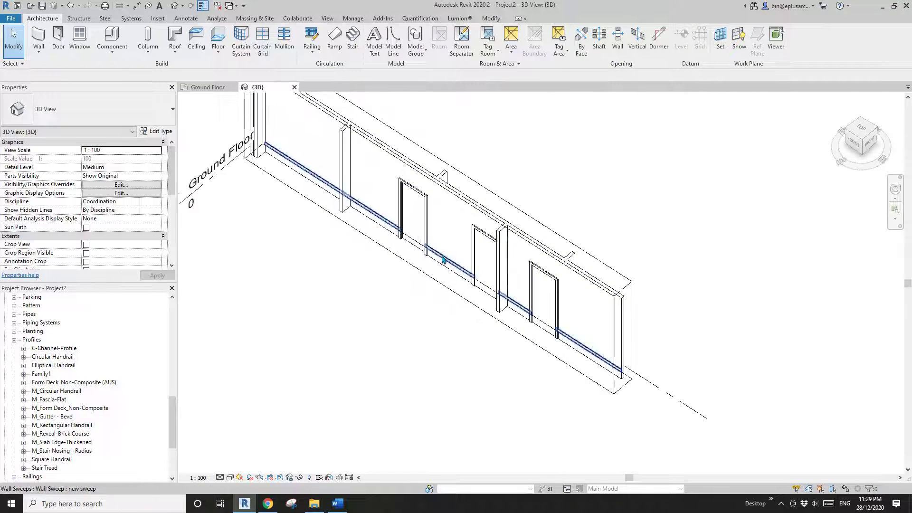
left_click(443, 259)
scroll(430, 272, "up", 1)
middle_click_drag(422, 277, 435, 270, "shift")
scroll(435, 269, "down", 4)
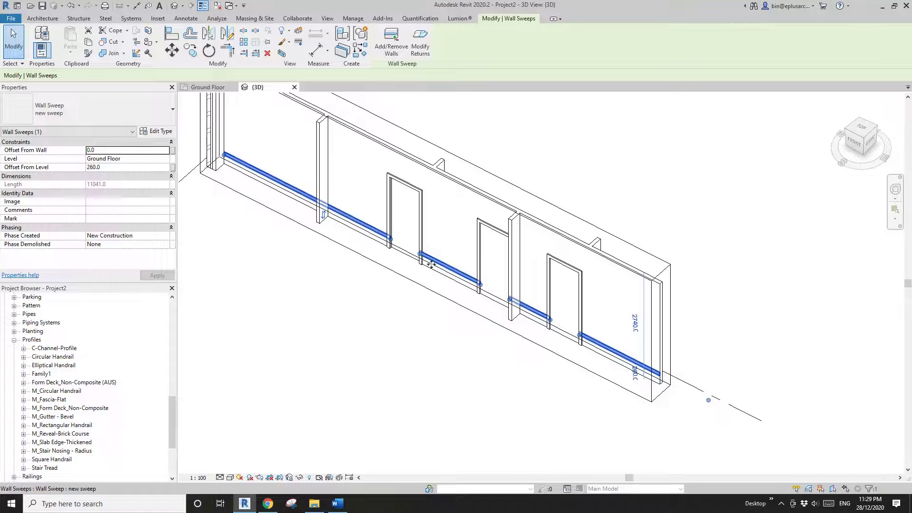
Deselect the sweep and turn off the section box of the 3D view.
key("Escape")
scroll(106, 233, "down", 3)
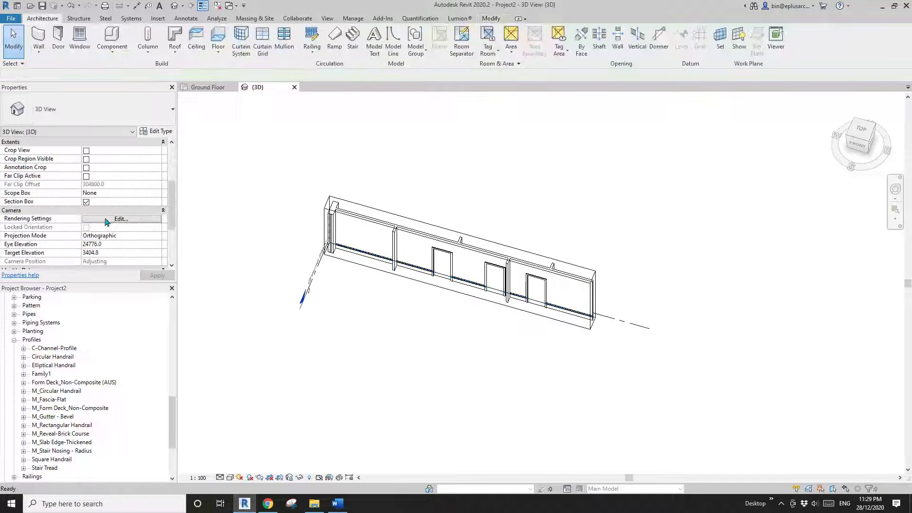
left_click(86, 202)
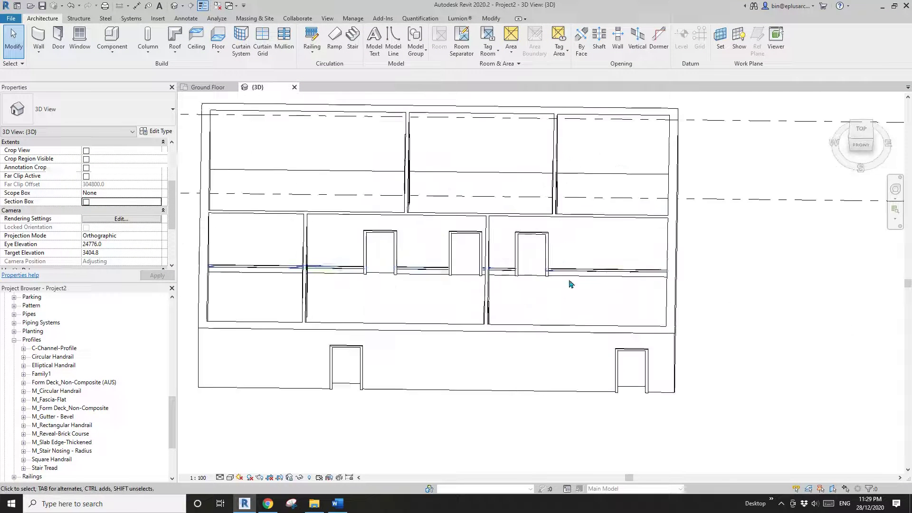
Examine how far the sweep and its host stud wall run through the cross walls and toward the side walls.
left_click(551, 272)
middle_click_drag(445, 283, 412, 280, "shift")
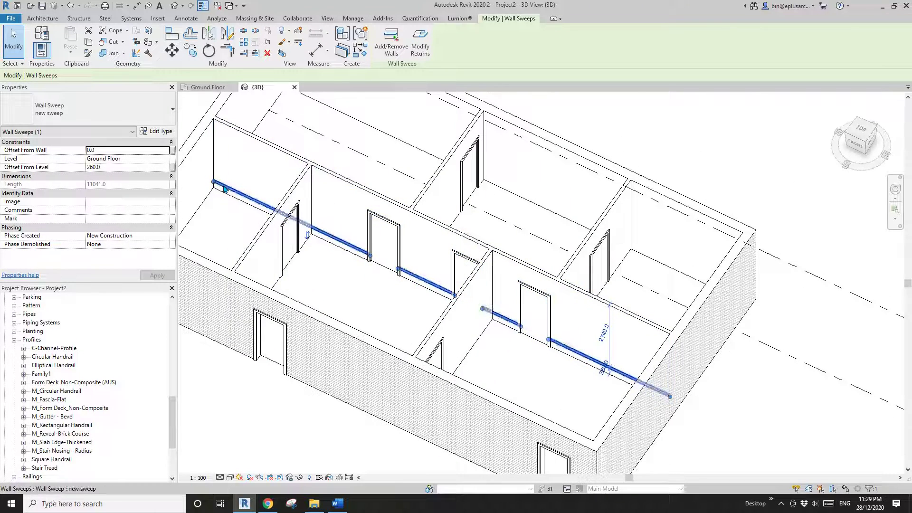
middle_click_drag(583, 329, 571, 298)
key("Escape")
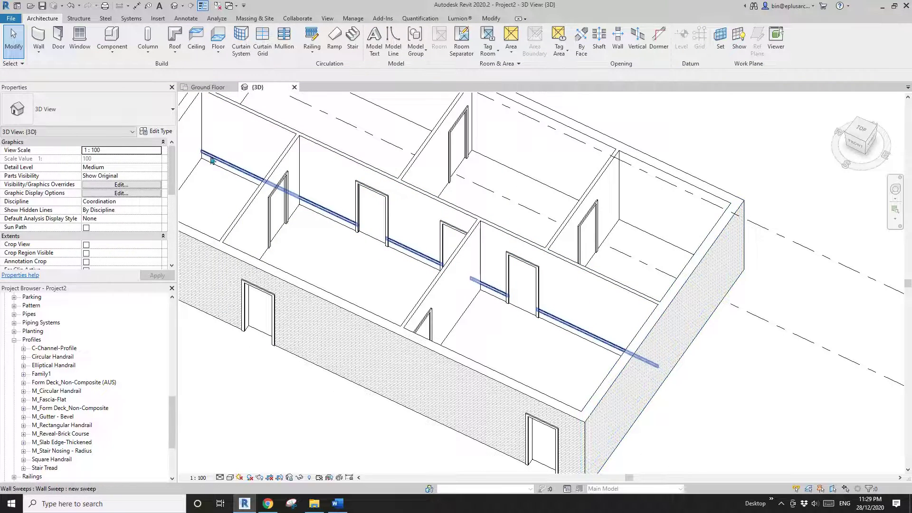
middle_click_drag(292, 179, 360, 220)
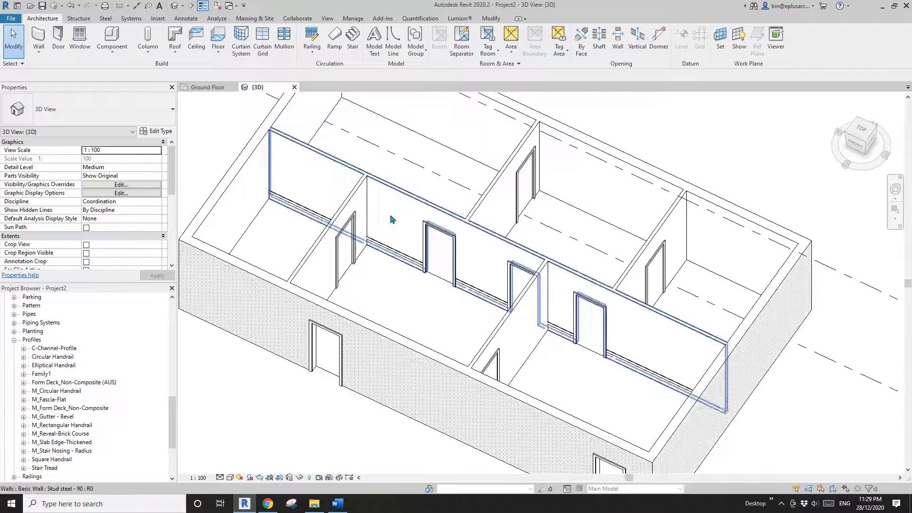
left_click(408, 211)
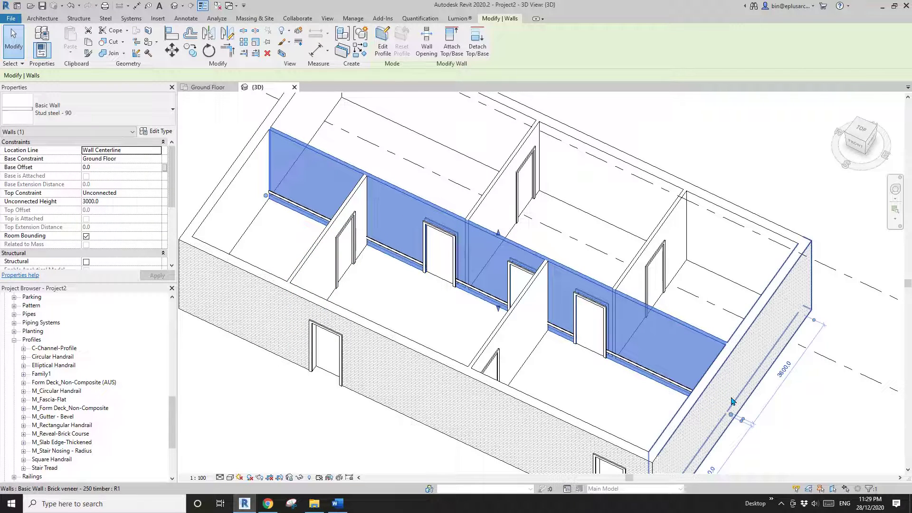
middle_click_drag(662, 397, 635, 355)
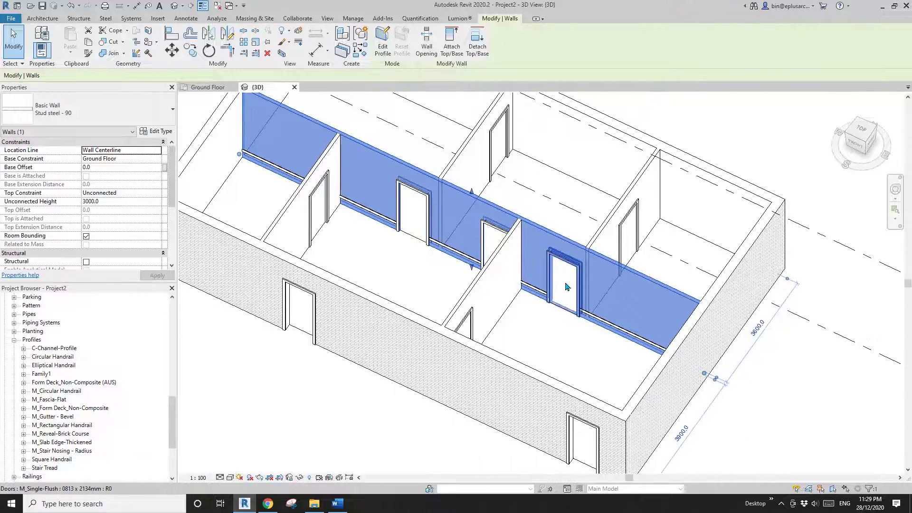
left_click(608, 329)
mouse_move(604, 341)
middle_mouse_down("shift")
mouse_move(561, 307)
mouse_move(584, 273)
mouse_move(464, 249)
mouse_move(808, 268)
mouse_move(539, 348)
middle_mouse_up("shift")
Place a similar horizontal sweep on the inner face of the rear brick veneer wall, about 1200 mm above Ground Floor.
left_click(540, 352)
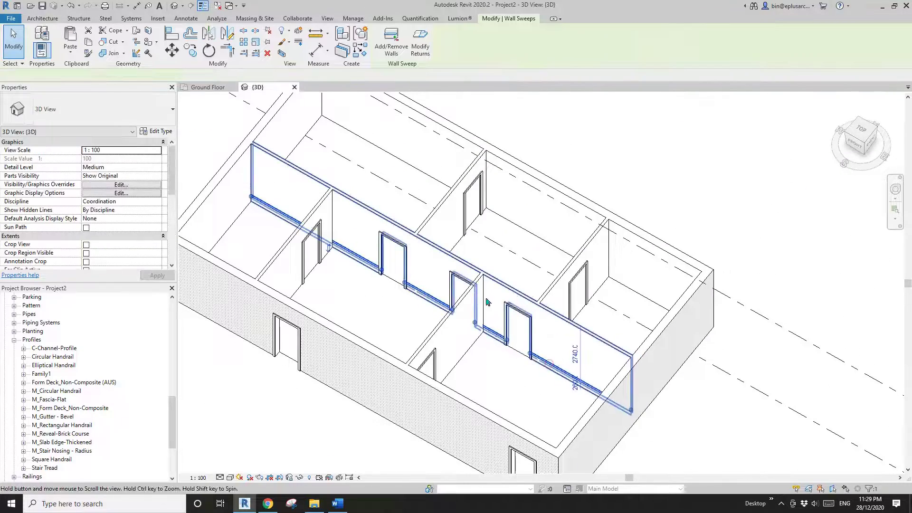
middle_click_drag(532, 312, 486, 331)
key("Return")
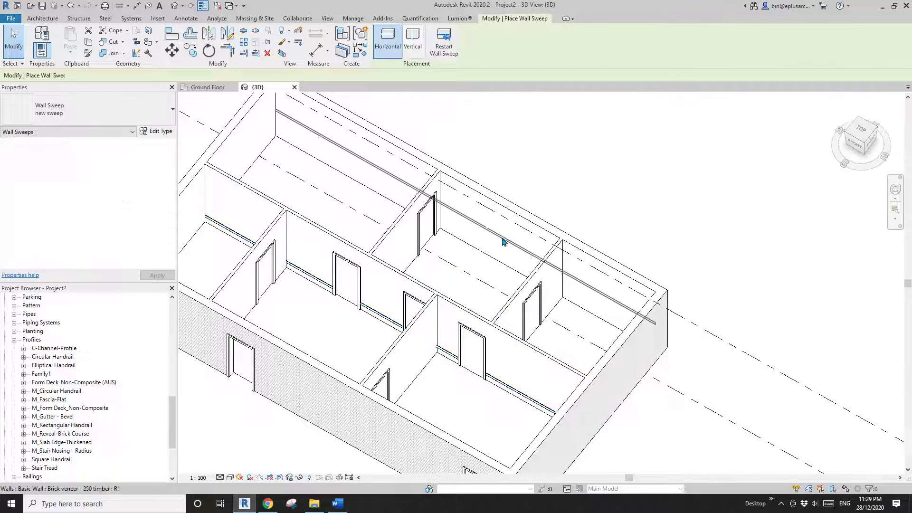
left_click(498, 242)
key("Escape")
key("Escape")
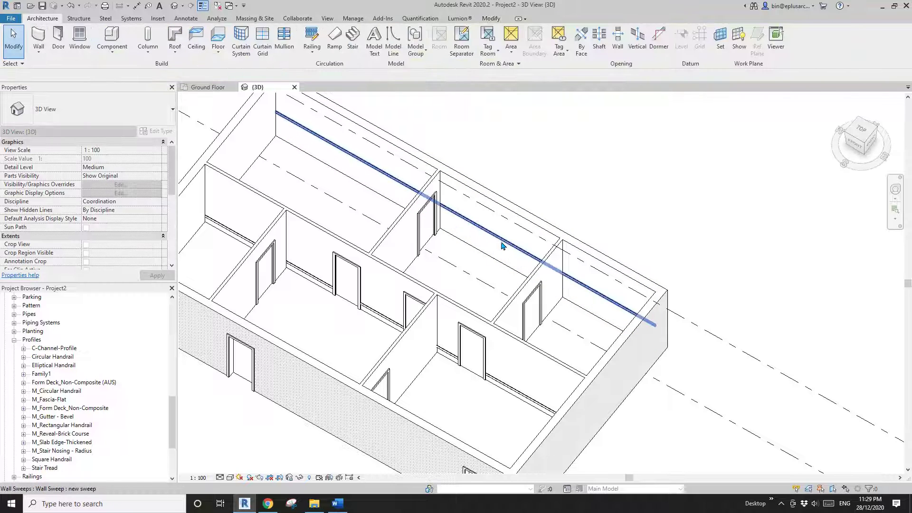
Set the rear wall sweep's height above the Ground Floor level to 0.
left_click(504, 247)
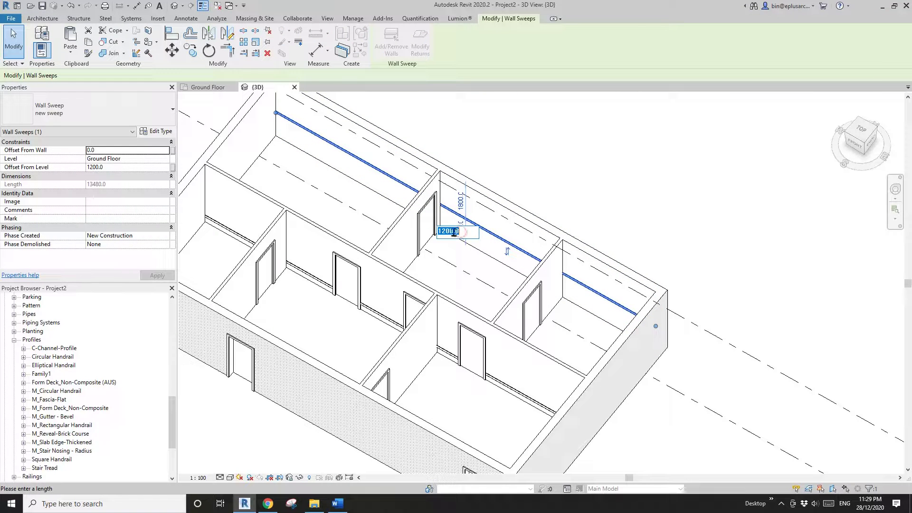
key("Escape")
scroll(466, 252, "up", 2)
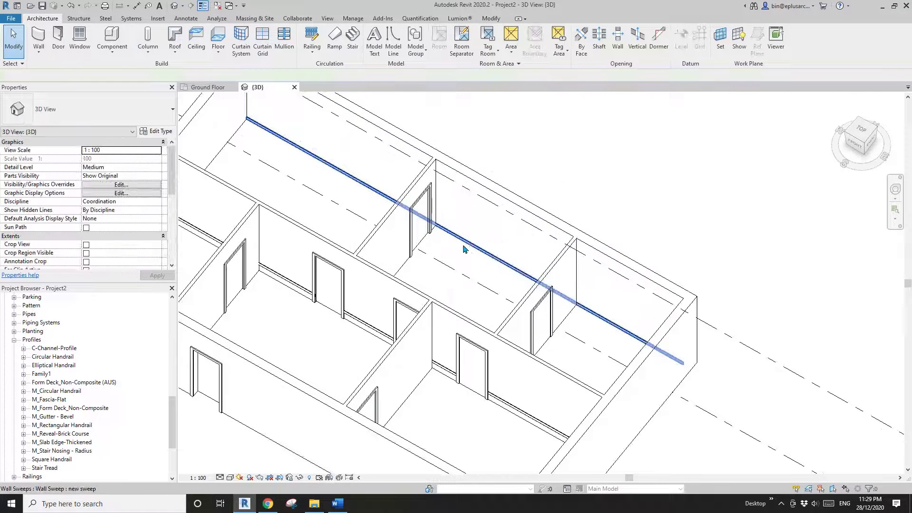
Shorten the rear wall sweep to about 5745 mm so that it ends at the first cross wall.
middle_click_drag(468, 252, 527, 240, "shift")
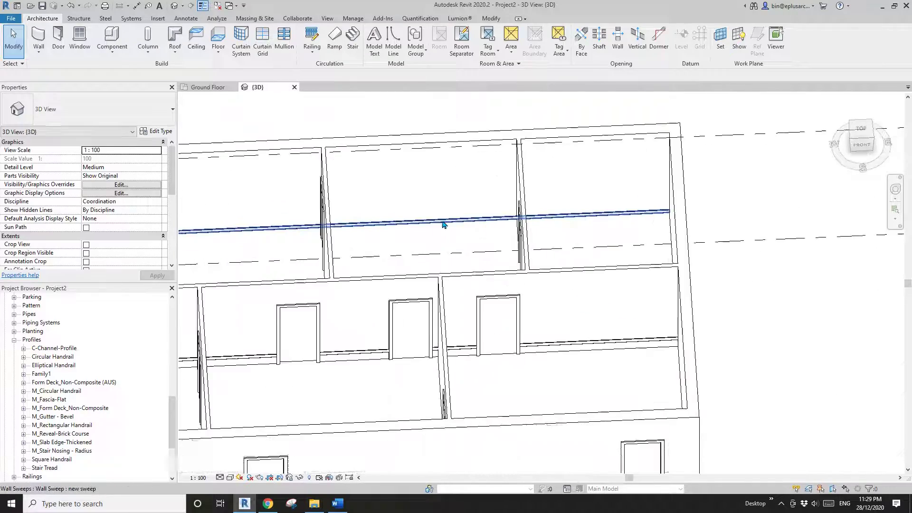
left_click(432, 220)
middle_click_drag(432, 221, 566, 233)
middle_click_drag(565, 234, 470, 212, "shift")
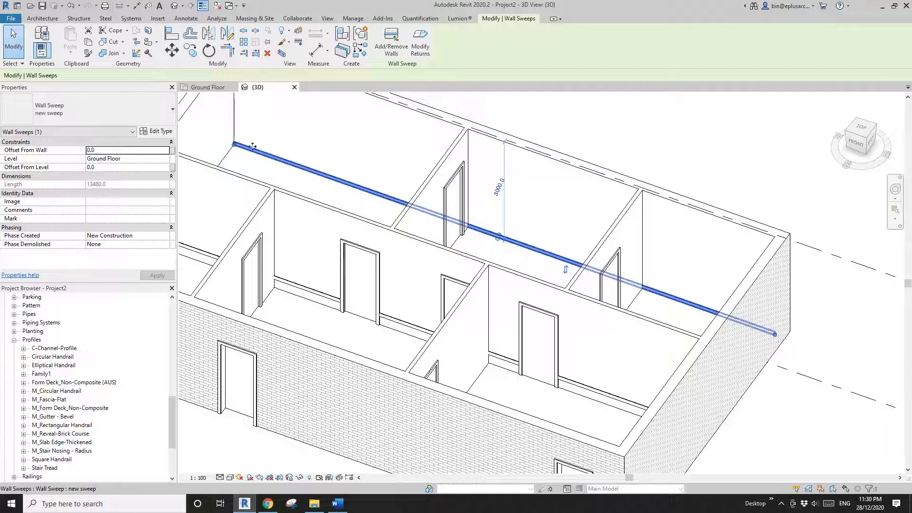
middle_click_drag(602, 305, 702, 342)
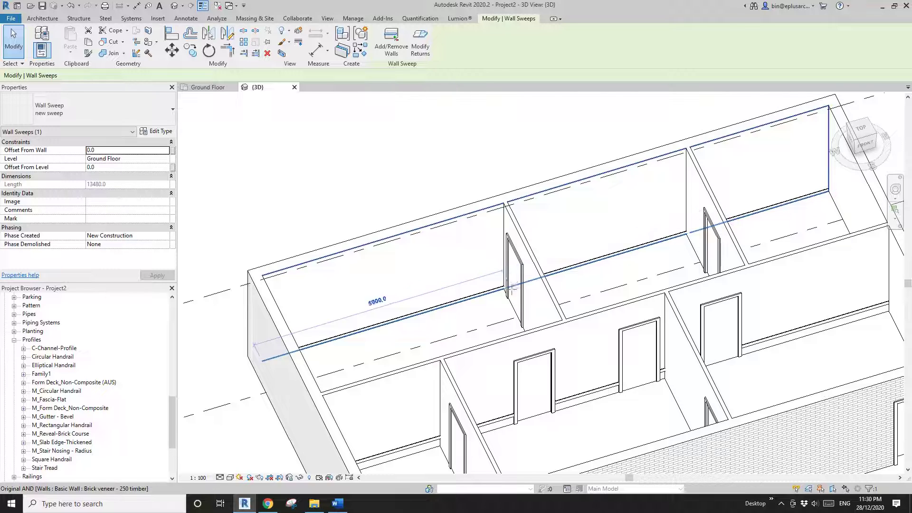
left_click_drag(512, 288, 504, 288)
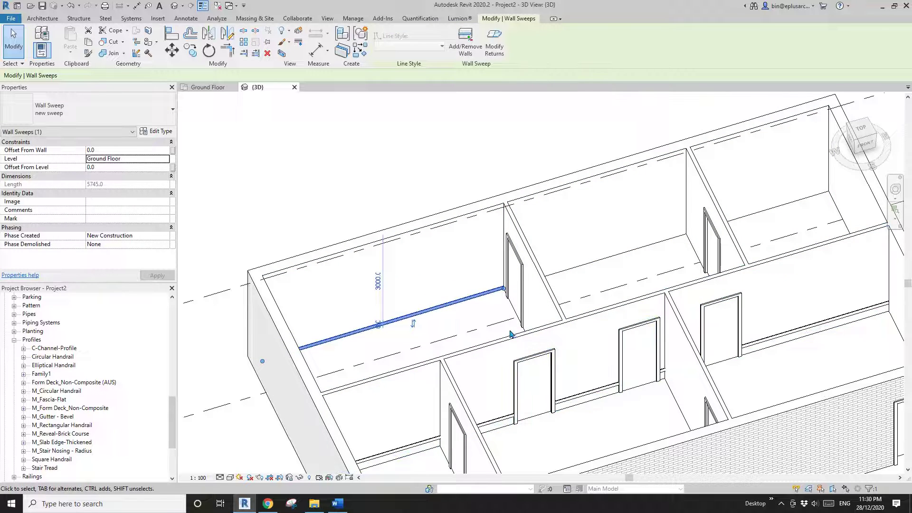
Place a second horizontal new sweep along the same rear brick veneer wall, about 1300 mm above Ground Floor.
key("c")
key("s")
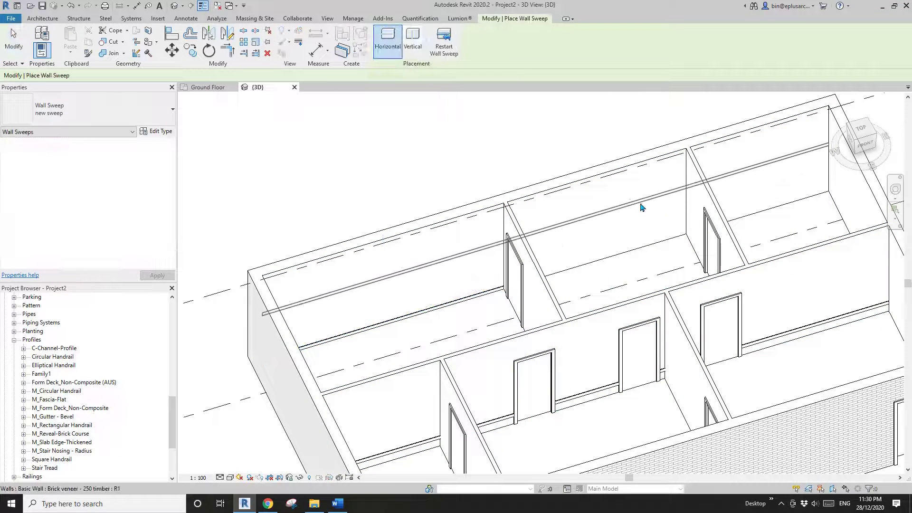
left_click(642, 211)
key("Escape")
Trim both ends of the second sweep to the cross walls of the middle rear room, about 4255 mm long.
left_click(362, 298)
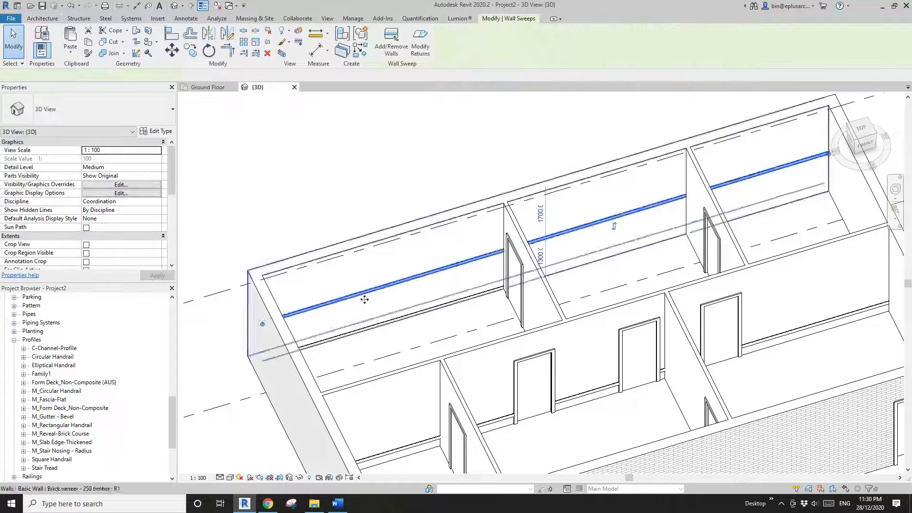
left_click_drag(503, 251, 508, 251)
middle_click_drag(757, 238, 707, 261)
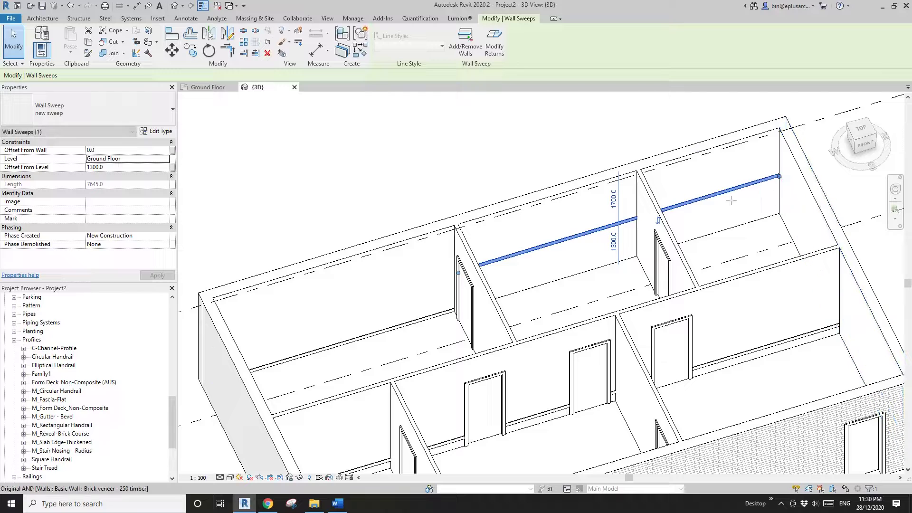
left_click_drag(779, 176, 637, 220)
Set the middle room sweep's height above the Ground Floor level to 0.
left_click(542, 269)
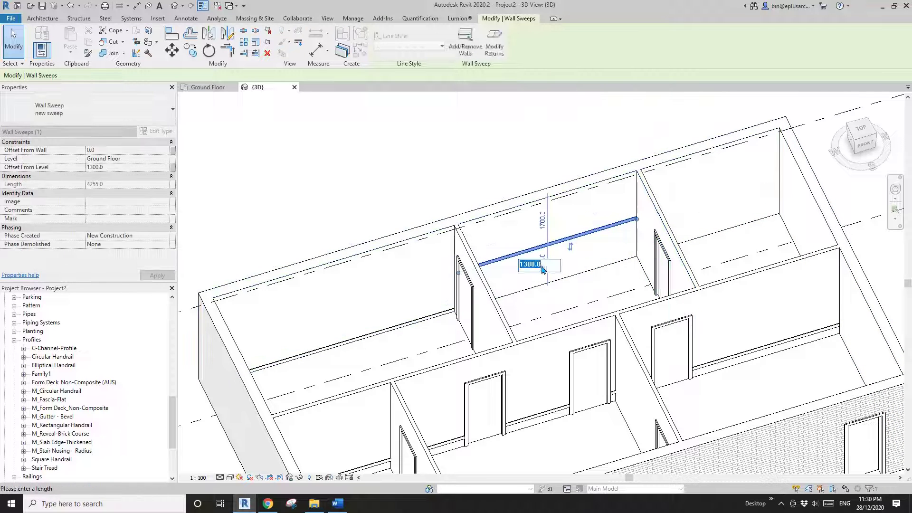
middle_click_drag(610, 253, 608, 254)
type("0")
key("Return")
left_click(557, 171)
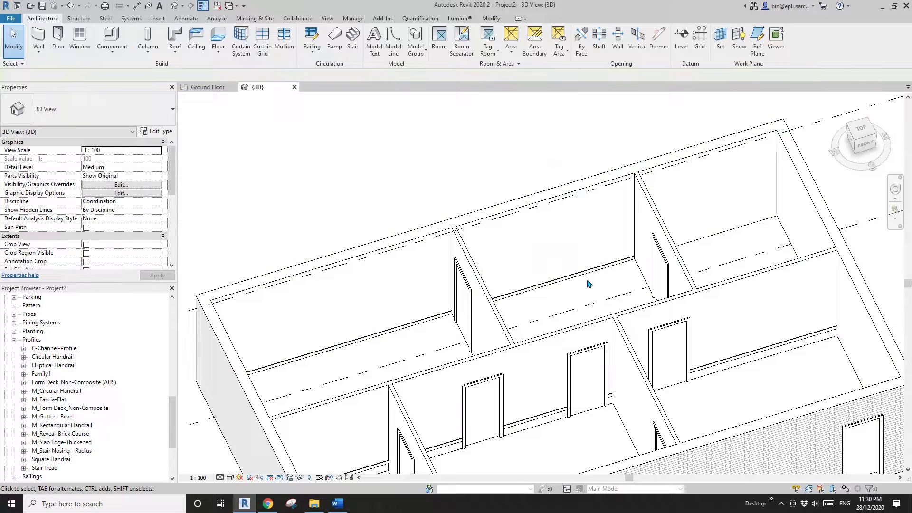
Select the two rear wall sweeps in turn to check the extent of each one in its room.
left_click(579, 281)
left_click(429, 326)
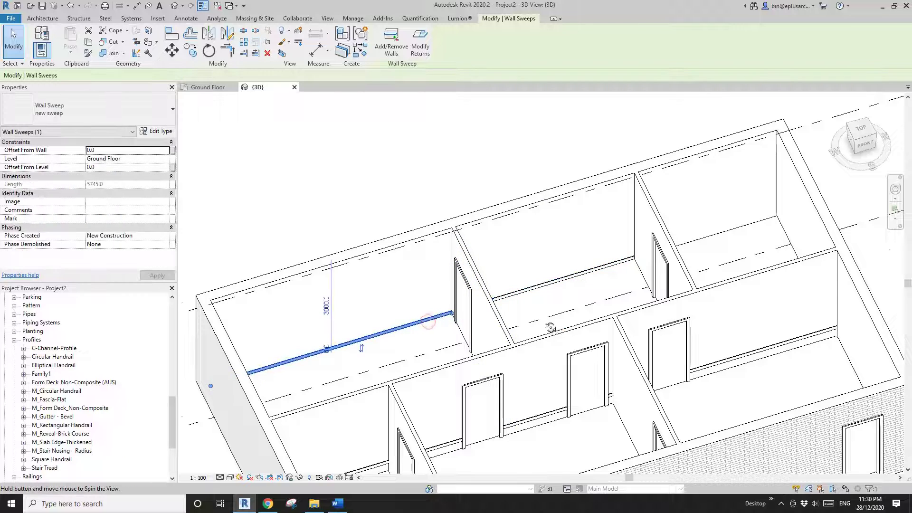
middle_click_drag(551, 327, 565, 262, "shift")
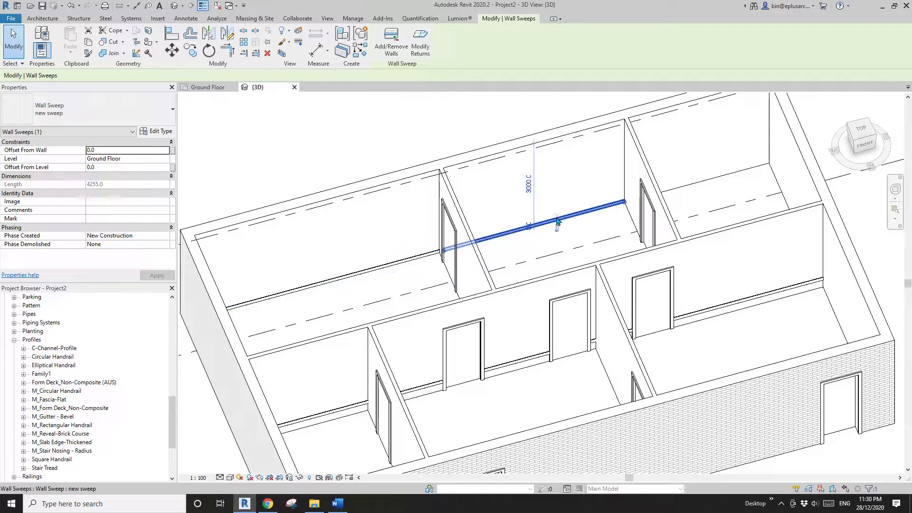
middle_click_drag(560, 222, 560, 266)
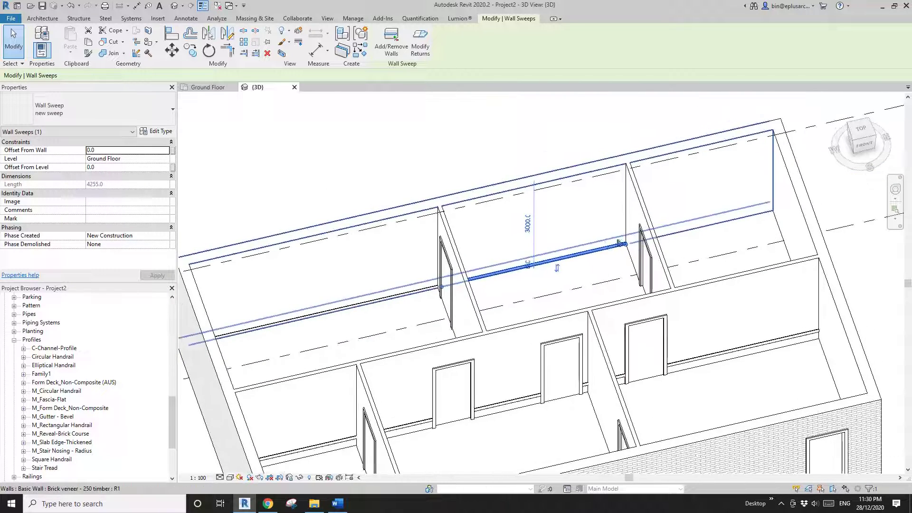
Move the cross wall between the middle and small rear rooms toward the small room, leaving that room about 2855 mm wide.
key("Escape")
left_click(647, 226)
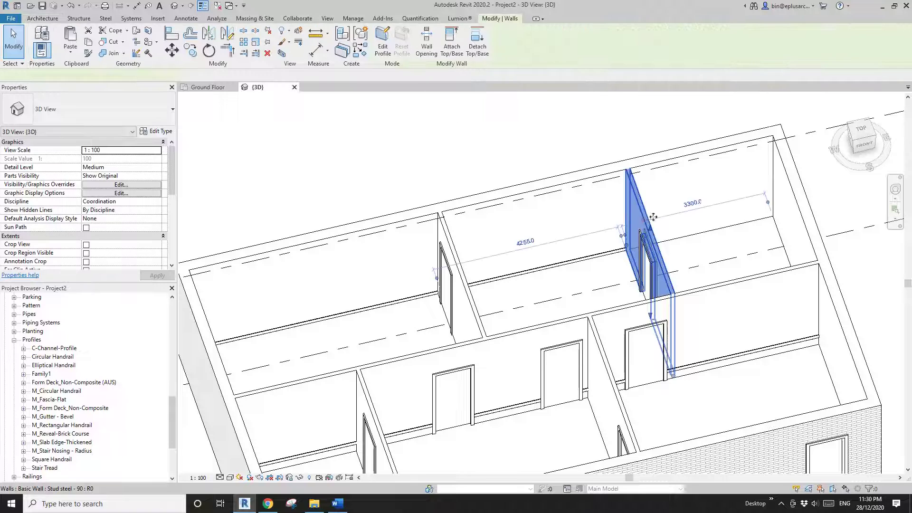
left_click_drag(663, 218, 673, 245)
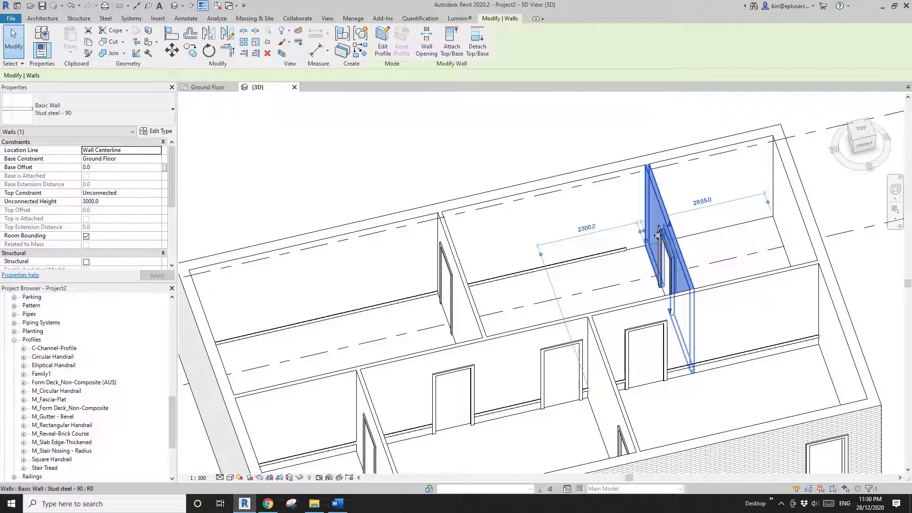
Extend the middle rear room's sweep to meet the moved cross wall, about 4700 mm long.
left_click(624, 258)
scroll(626, 254, "up", 2)
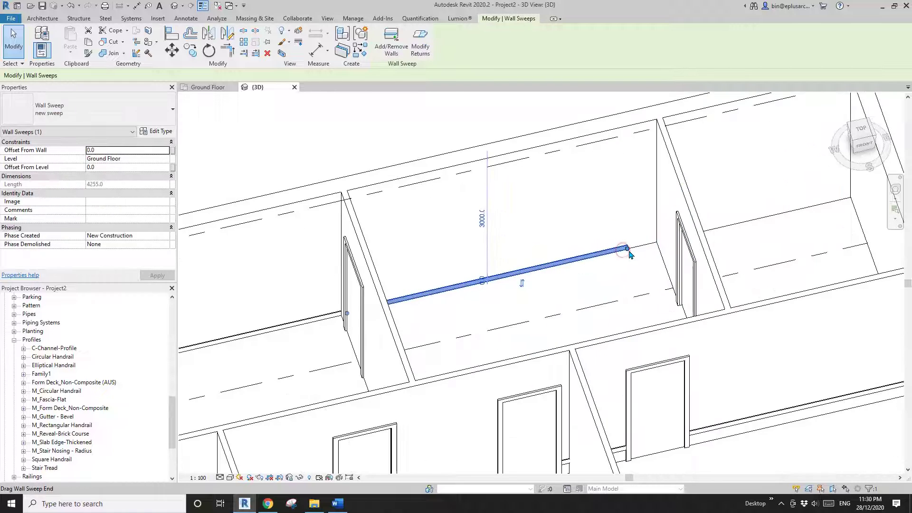
left_click_drag(628, 250, 655, 243)
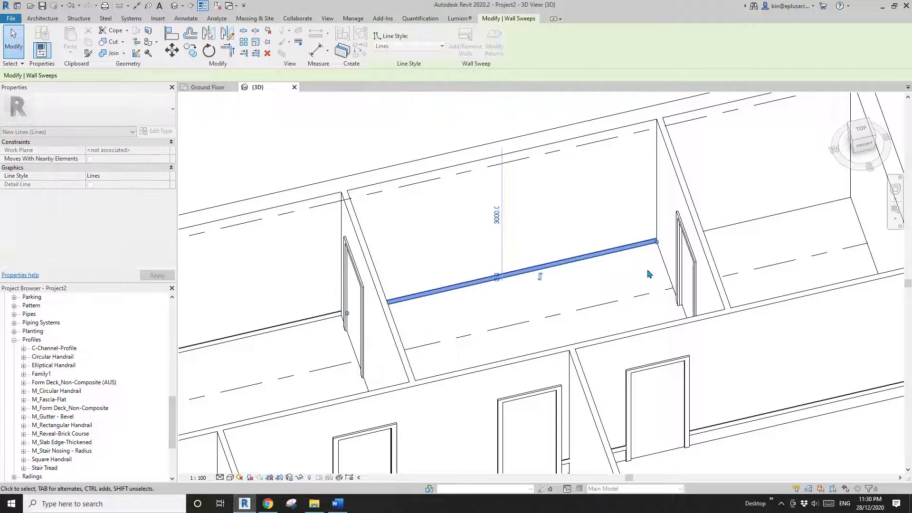
left_click(611, 284)
scroll(613, 284, "down", 4)
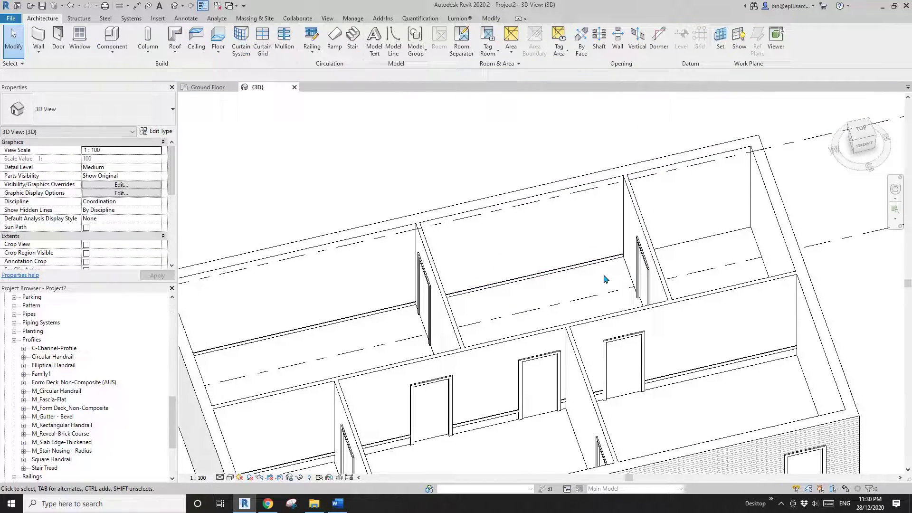
Delete both separate wall sweeps along the rear brick veneer wall.
scroll(602, 273, "down", 2)
middle_click_drag(599, 299, 497, 283, "shift")
scroll(536, 298, "up", 2)
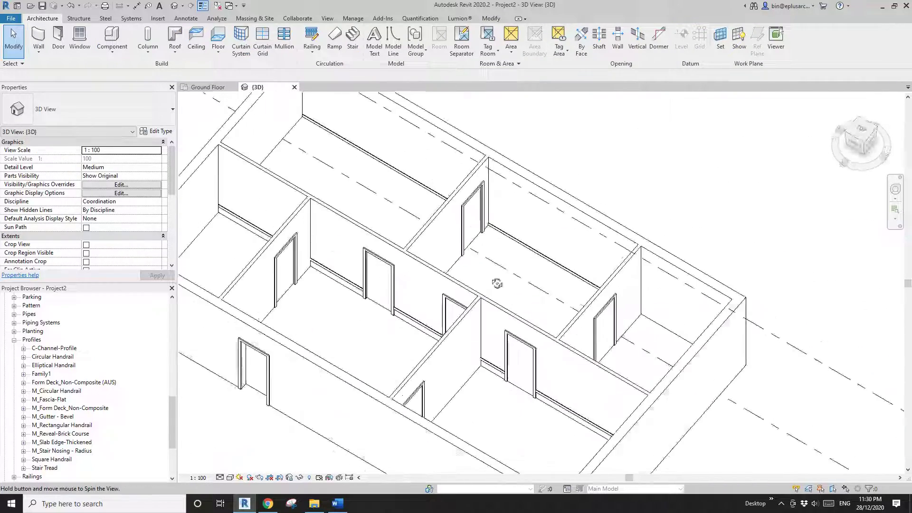
left_click(505, 237)
scroll(505, 238, "down", 1)
middle_click_drag(506, 248, 514, 258, "shift")
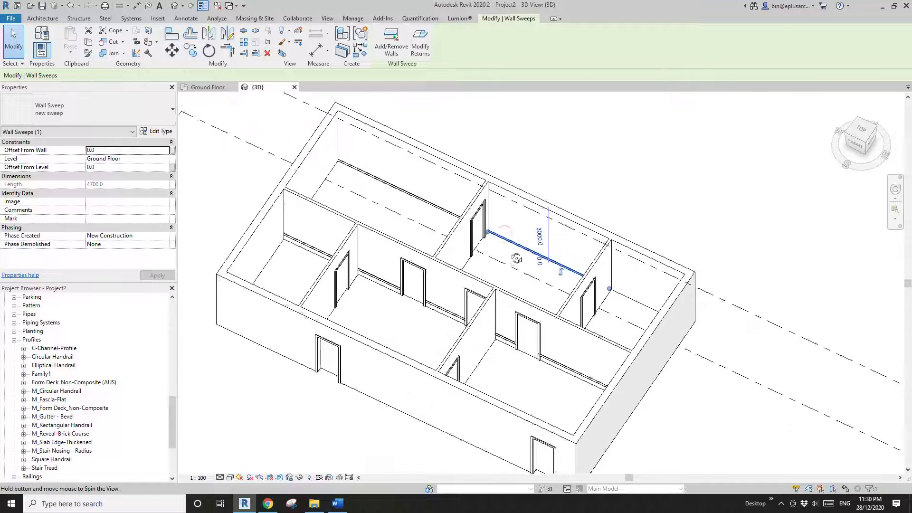
key("Delete")
left_click(444, 211)
key("Escape")
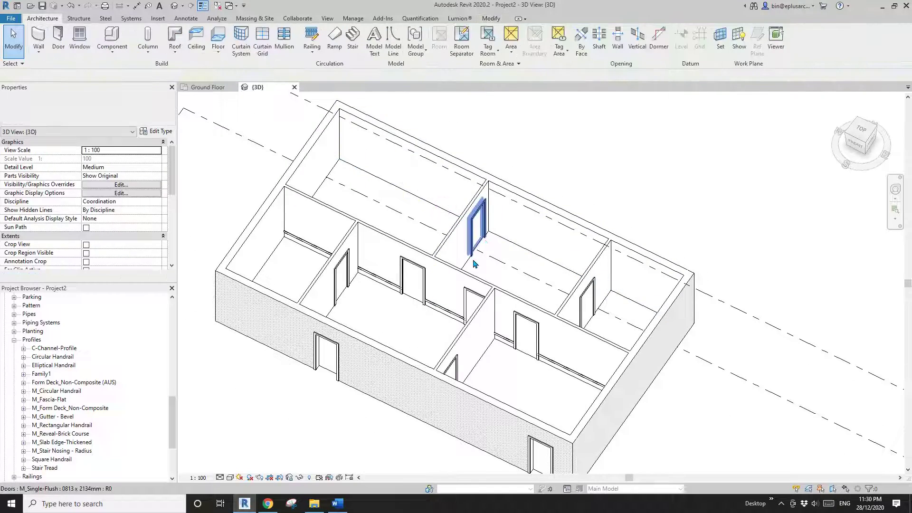
Set the height above Ground Floor of the sweep along the long internal stud wall to 0.
middle_click_drag(472, 238, 466, 300, "shift")
left_click(455, 321)
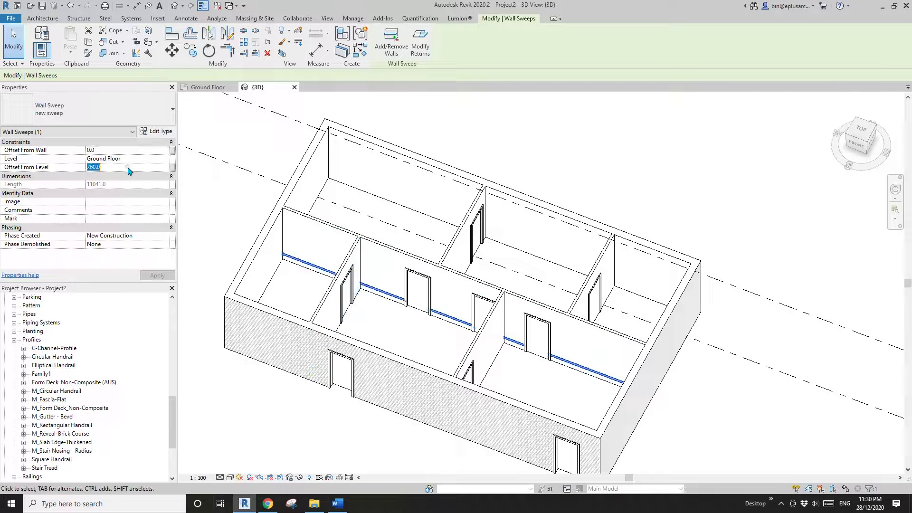
key("Return")
key("Escape")
Trim the internal wall sweep out of the small front room, back to the first cross wall, about 8151 mm long.
scroll(568, 372, "up", 1)
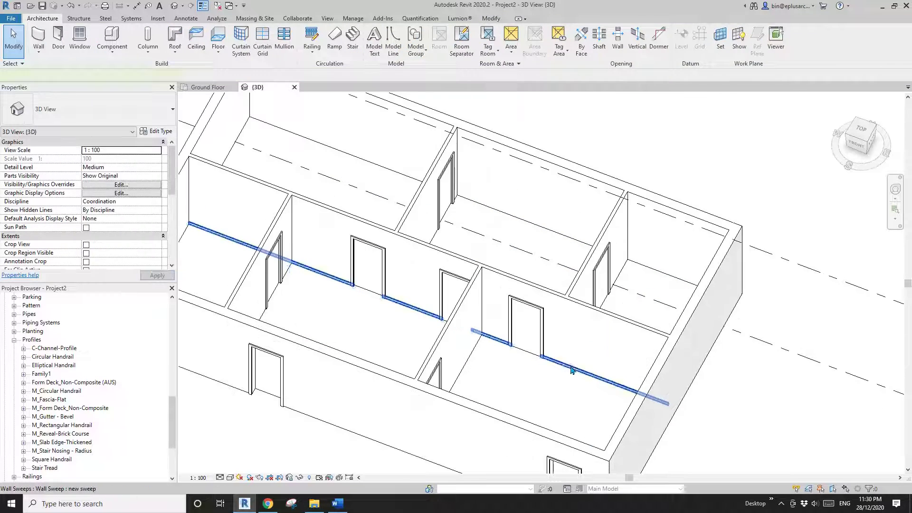
left_click(570, 367)
scroll(570, 365, "down", 1)
mouse_move(569, 365)
middle_mouse_down()
mouse_move(540, 327)
mouse_move(557, 287)
mouse_move(562, 294)
mouse_move(462, 291)
mouse_move(506, 322)
mouse_move(537, 277)
mouse_move(546, 283)
mouse_move(322, 258)
middle_mouse_up()
scroll(539, 325, "up", 2)
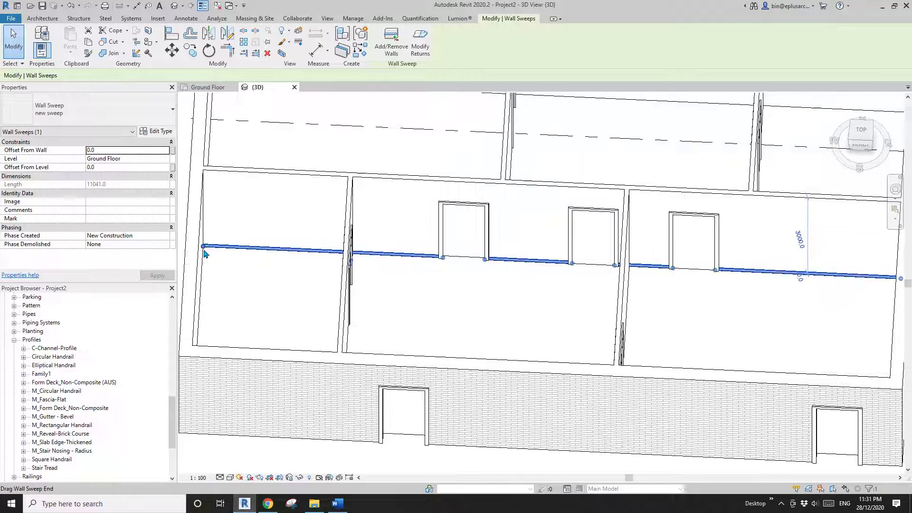
middle_click_drag(205, 253, 323, 211, "shift")
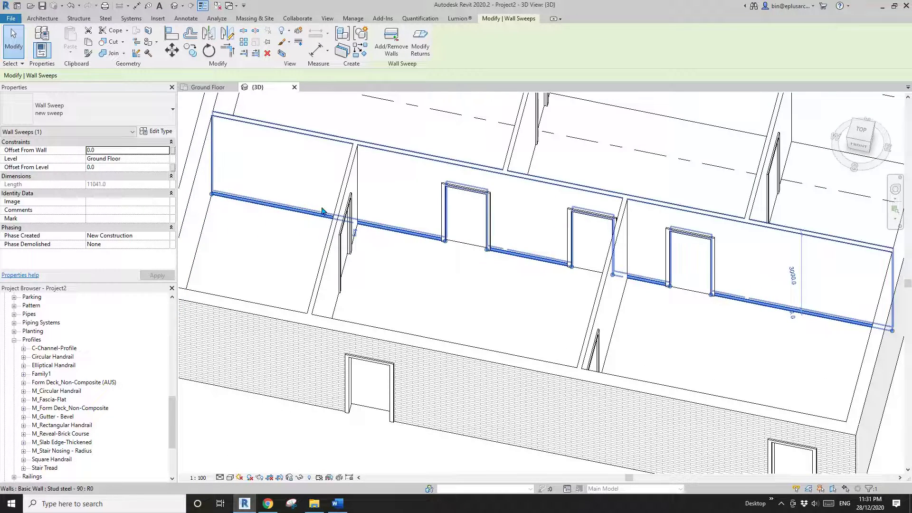
left_click_drag(217, 201, 365, 236)
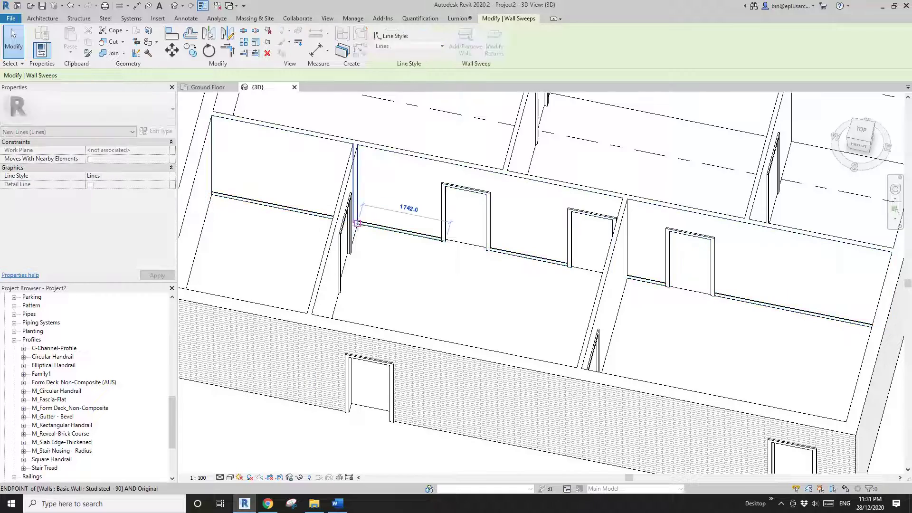
Pull the internal wall sweep out of the far front room so it covers only the middle room, about 3719 mm long.
middle_click_drag(548, 323, 677, 278)
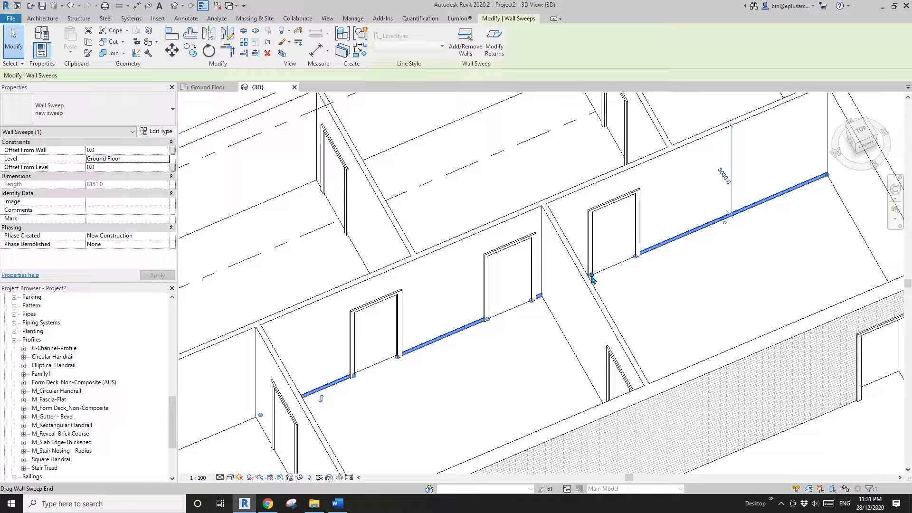
left_click_drag(592, 276, 541, 296)
middle_click_drag(709, 223, 639, 265)
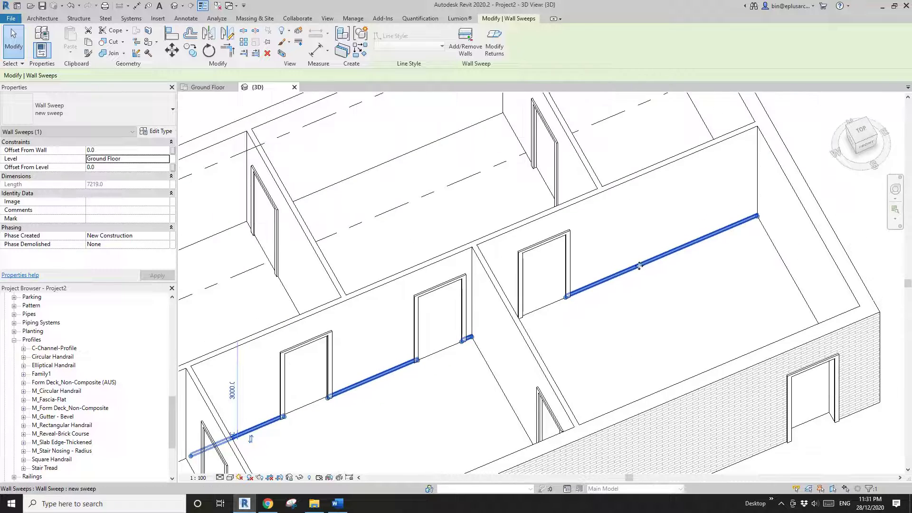
left_click_drag(516, 318, 471, 337)
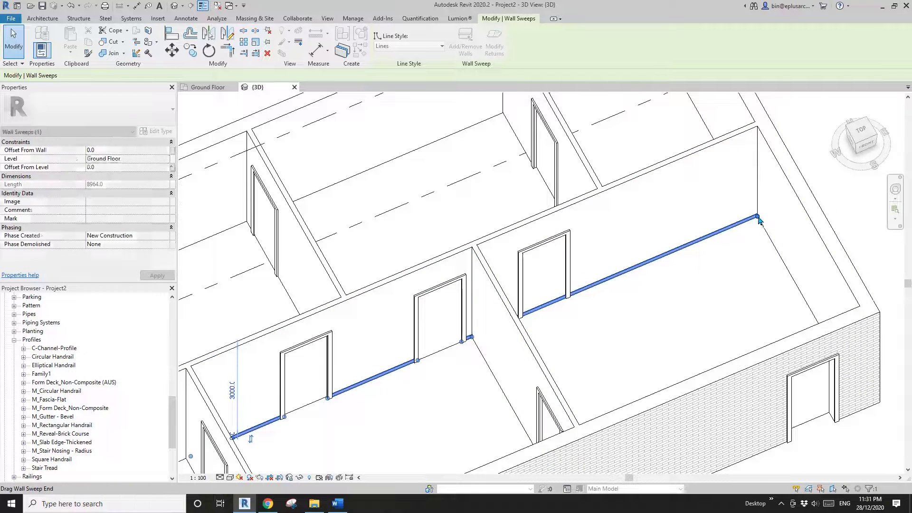
left_click_drag(758, 215, 477, 336)
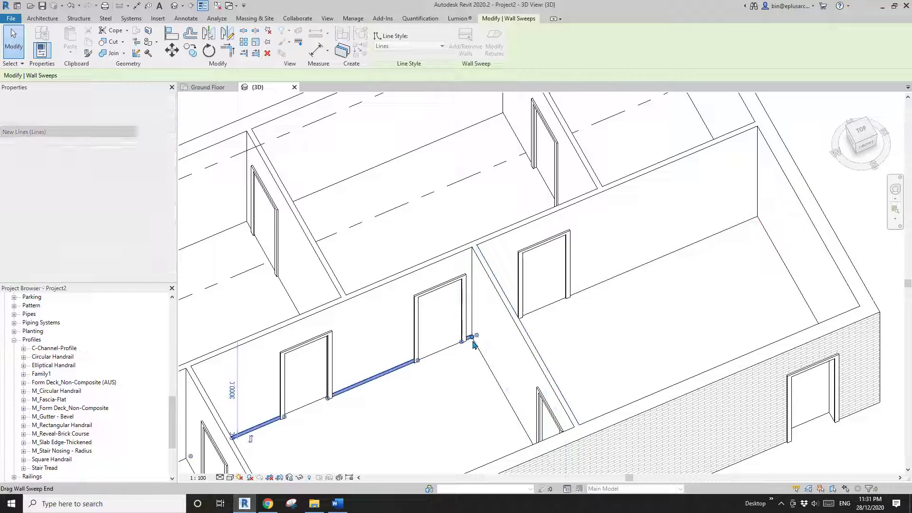
Pull the sweep's short piece beside the door back from the cross wall, to about 3659 mm overall length.
scroll(477, 338, "up", 5)
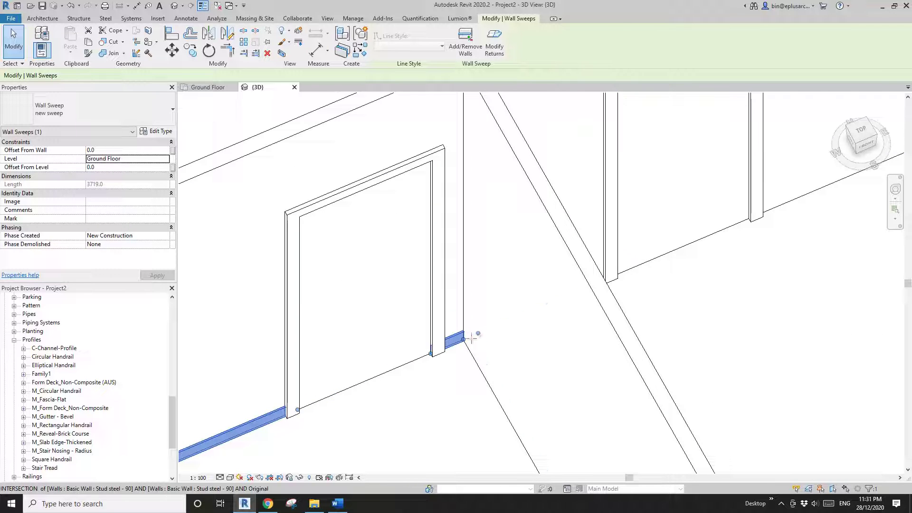
key("Escape")
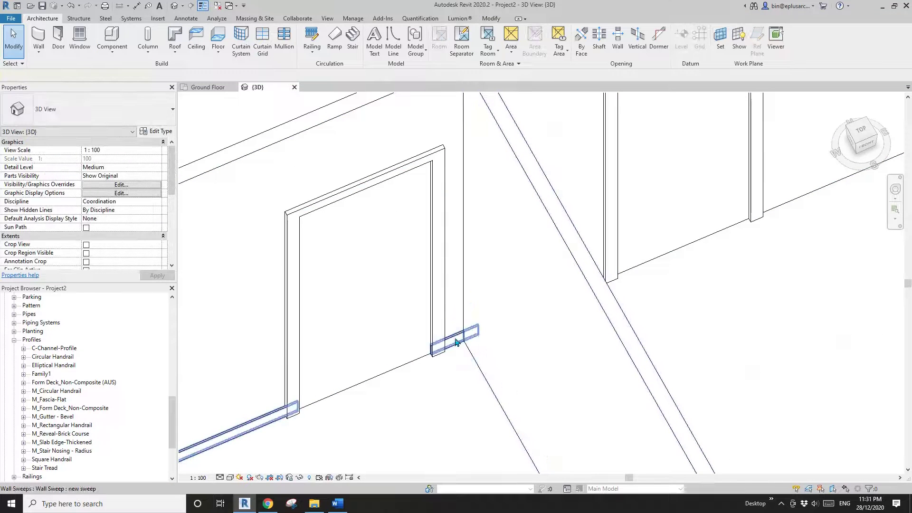
left_click(457, 340)
left_click_drag(464, 339, 453, 343)
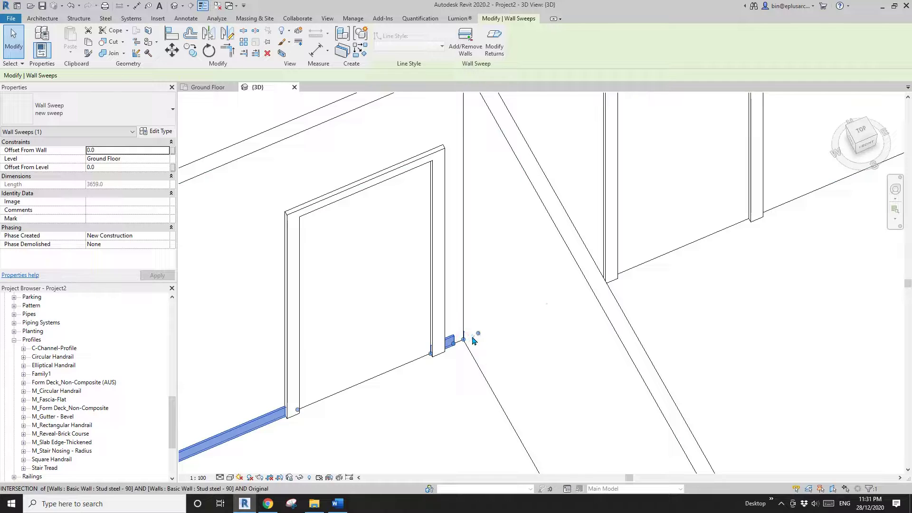
key("Escape")
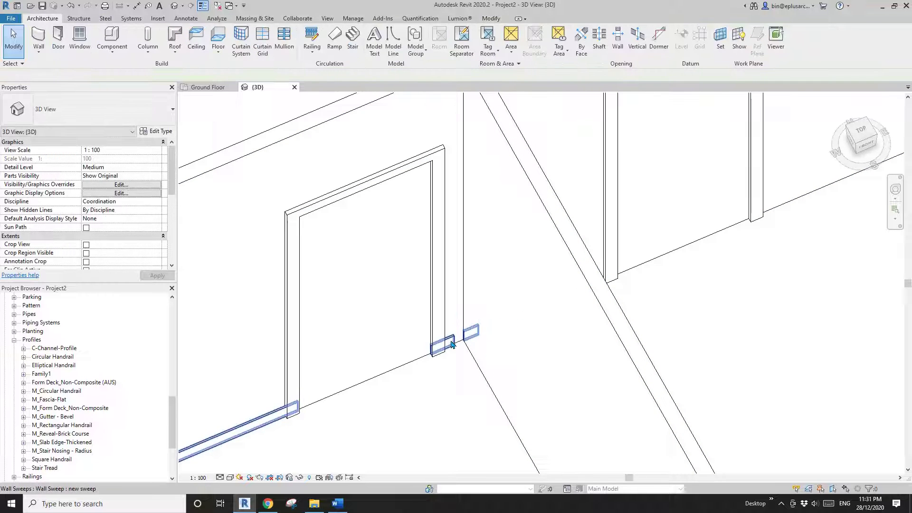
Delete the remaining wall sweep from the long internal stud wall.
left_click(451, 344)
scroll(456, 342, "down", 5)
mouse_move(456, 342)
middle_mouse_down("shift")
mouse_move(421, 354)
mouse_move(442, 361)
mouse_move(386, 340)
mouse_move(387, 326)
mouse_move(440, 341)
middle_mouse_up("shift")
key("Escape")
left_click(409, 338)
key("Escape")
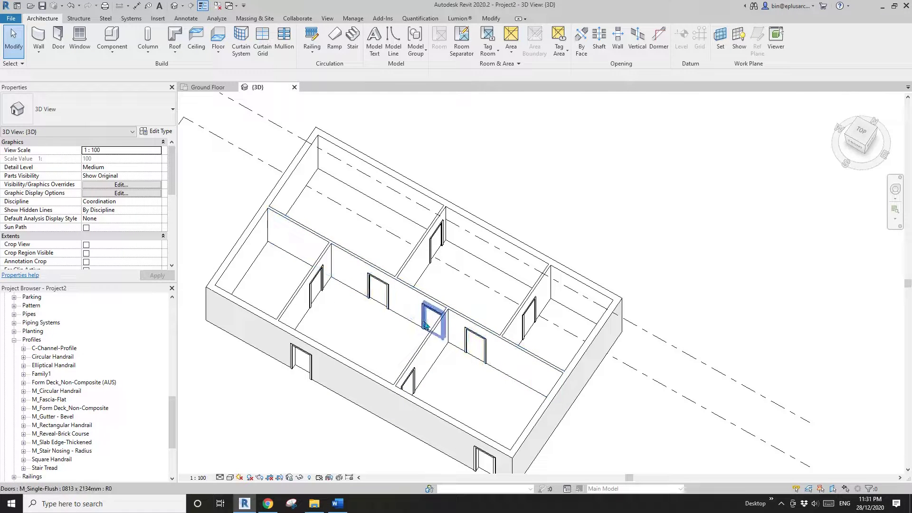
scroll(406, 307, "up", 2)
middle_click_drag(415, 306, 388, 283, "shift")
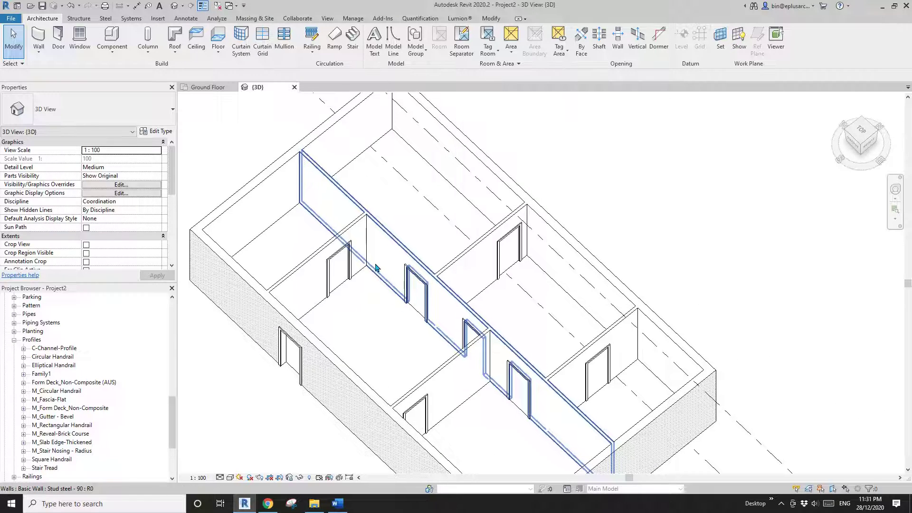
scroll(427, 330, "down", 3)
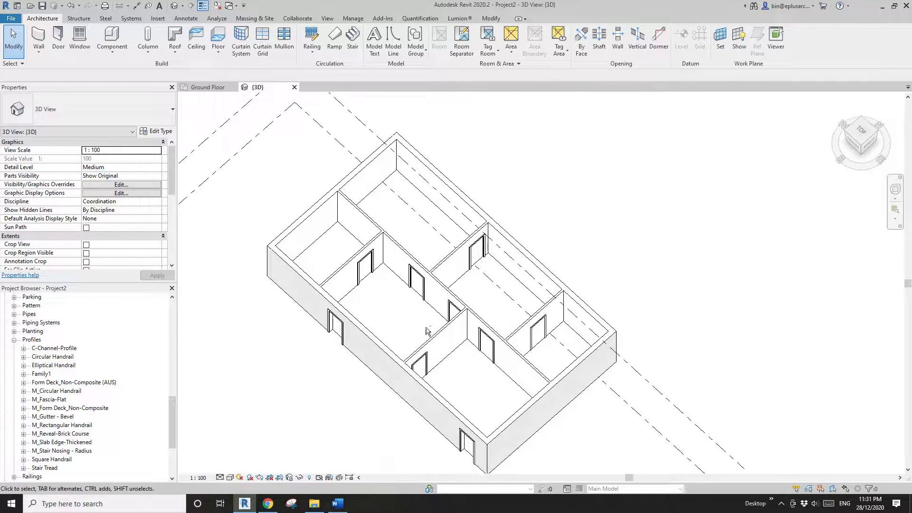
scroll(418, 305, "up", 4)
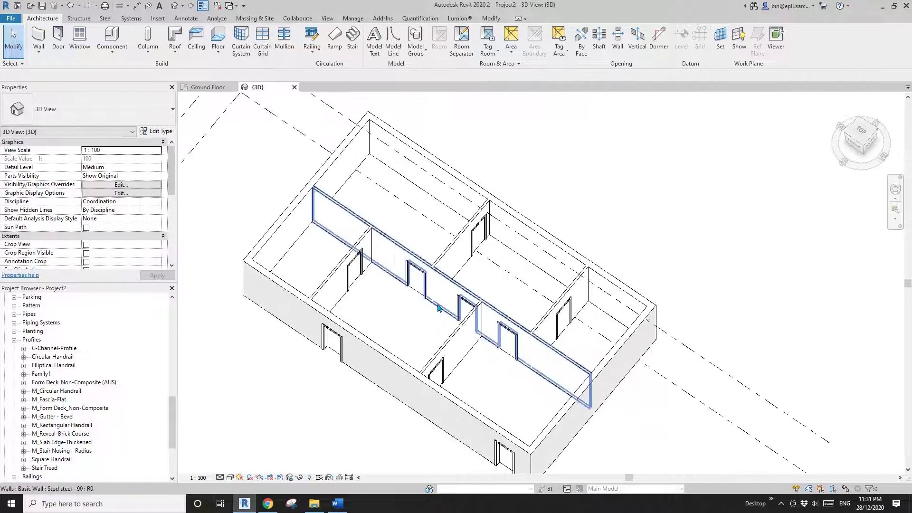
scroll(448, 295, "down", 3)
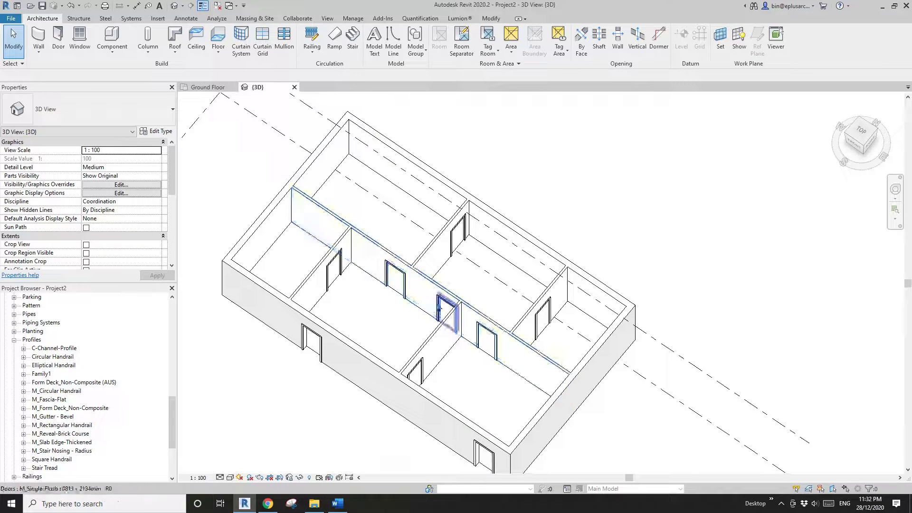
middle_click_drag(492, 274, 482, 274)
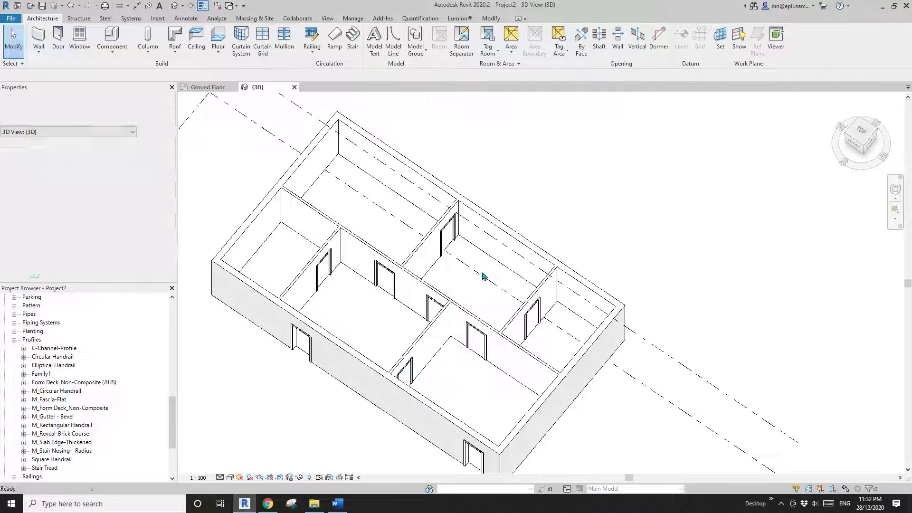
Split the rear brick veneer wall near both cross walls of the middle room with Split Element.
left_click(480, 228)
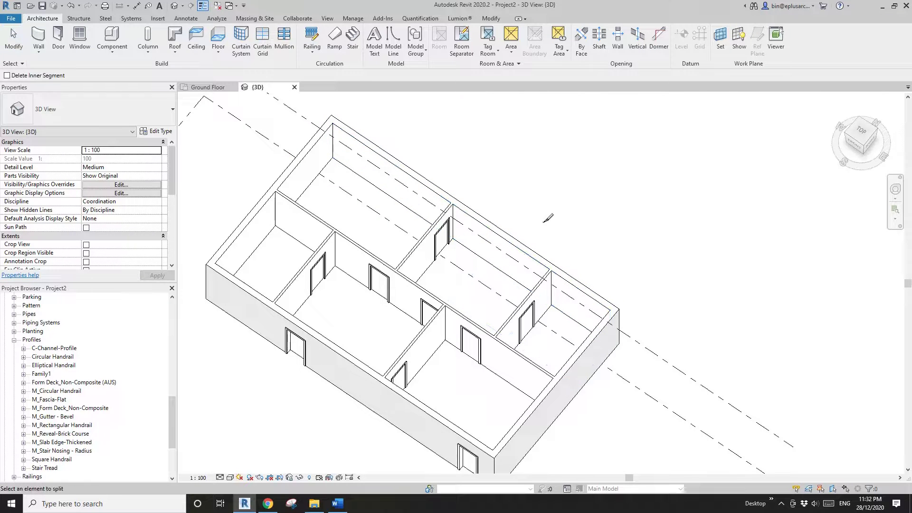
left_click(491, 19)
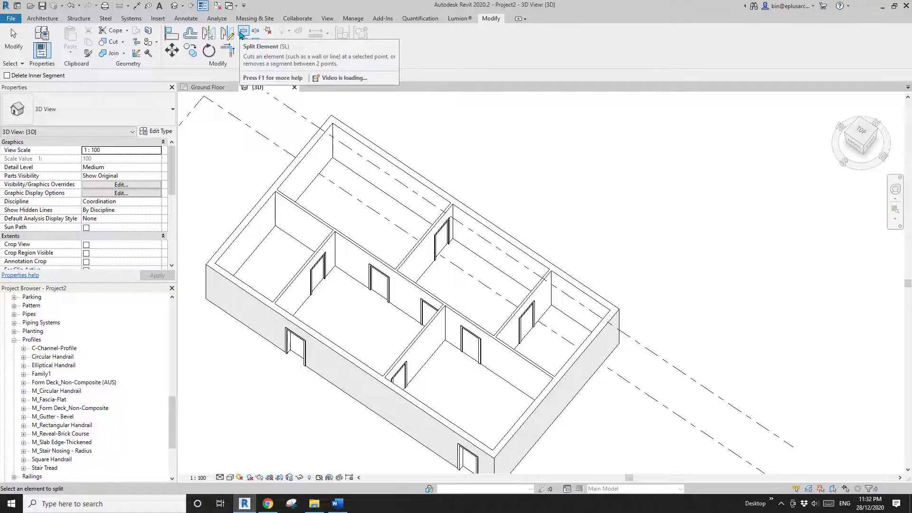
key("Escape")
scroll(480, 233, "up", 2)
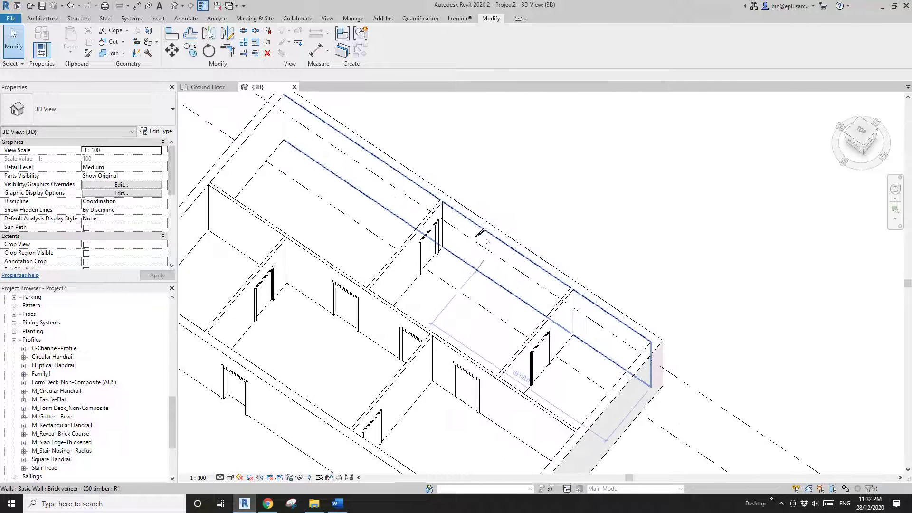
middle_click_drag(498, 228, 492, 182)
left_click(473, 178)
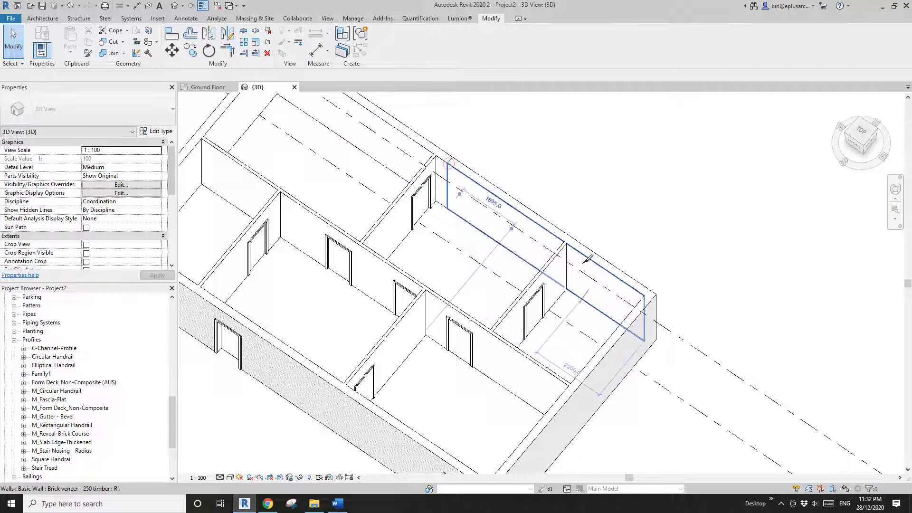
middle_click_drag(471, 217, 521, 272)
Trim the split rear wall's middle segment to the cross walls at both ends with Trim/Extend to Corner.
key("t")
key("r")
left_click(445, 216)
left_click(439, 185)
left_click(450, 217)
left_click(569, 302)
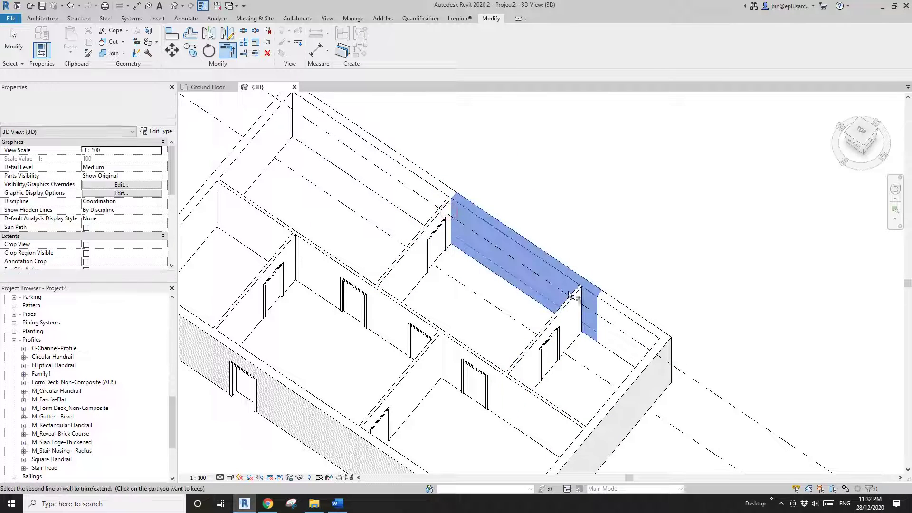
left_click(576, 307)
left_click(602, 301)
left_click(578, 307)
scroll(603, 316, "up", 2)
key("Escape")
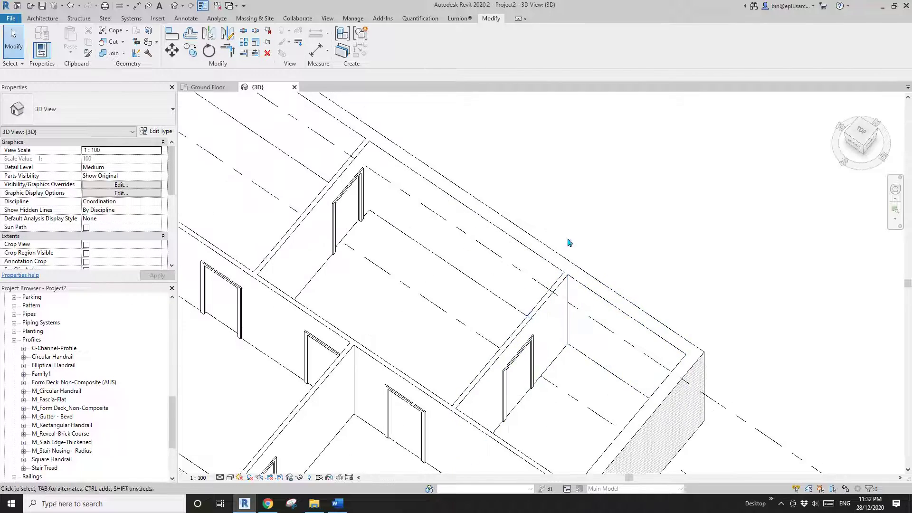
Examine from outside the joint between the split brick veneer segments and the cross wall.
left_click(582, 296)
middle_click_drag(582, 296, 485, 339, "shift")
key("Escape")
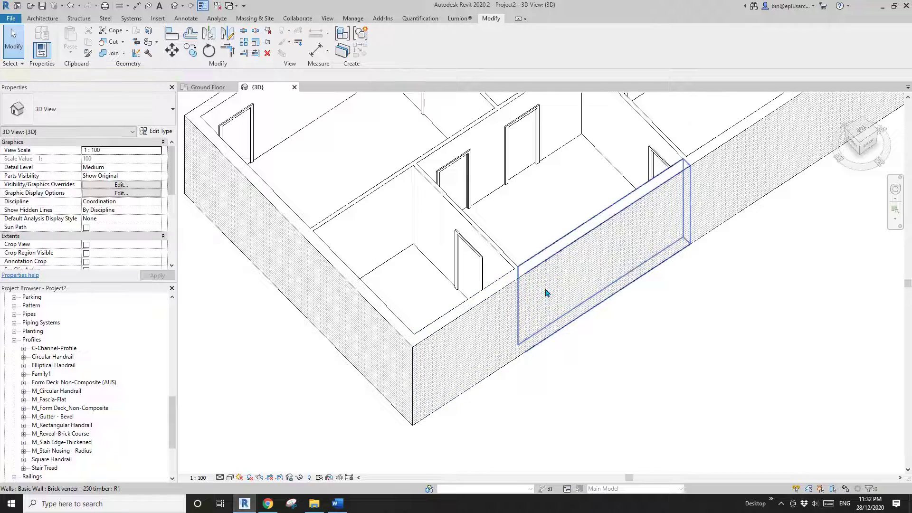
scroll(534, 340, "up", 5)
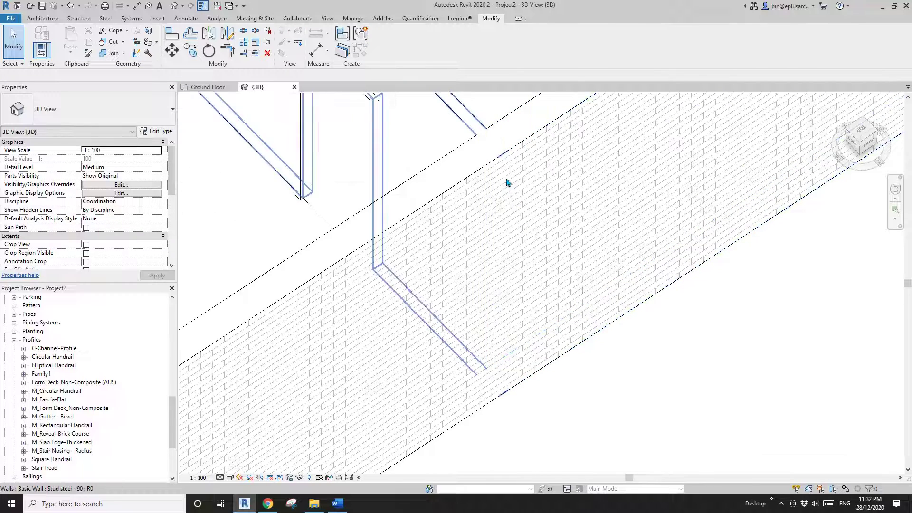
Align the end edges of the split rear brick veneer wall segments at the cross wall joint.
scroll(505, 254, "down", 3)
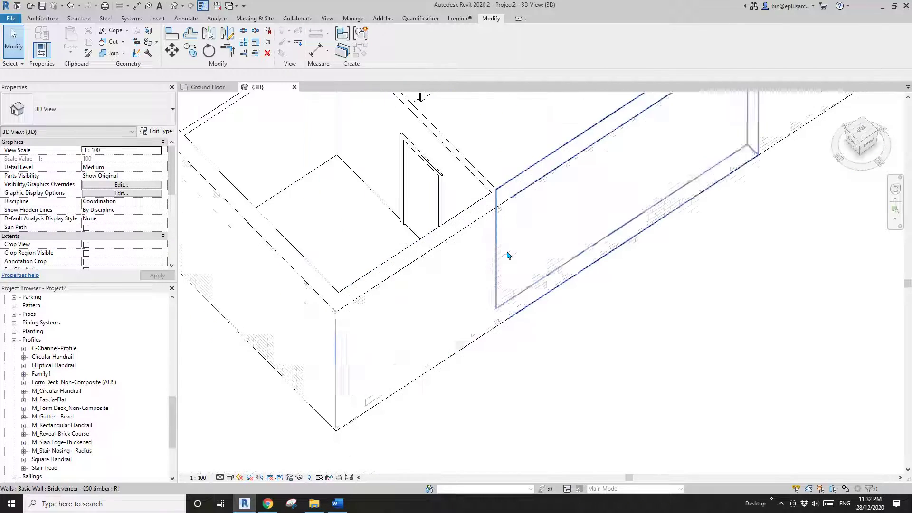
middle_click_drag(505, 254, 488, 270)
scroll(481, 265, "up", 2)
key("a")
key("l")
scroll(488, 213, "up", 2)
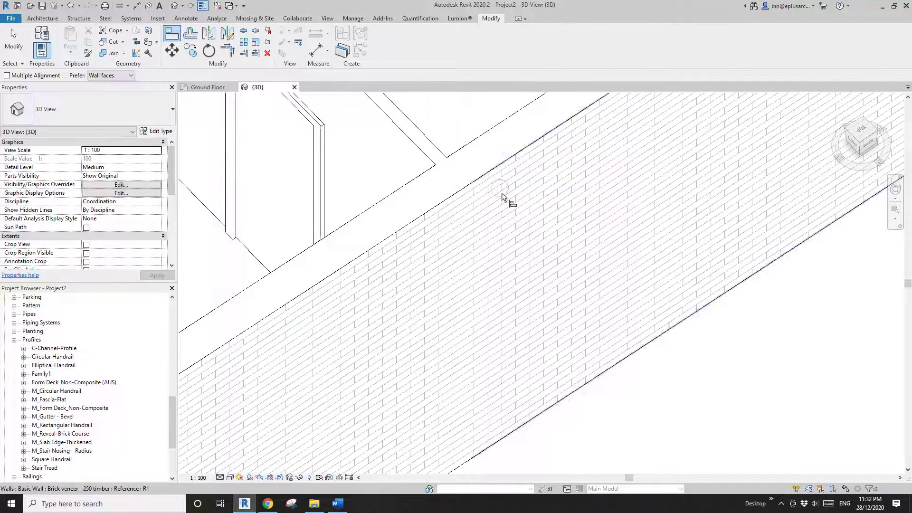
left_click(502, 192)
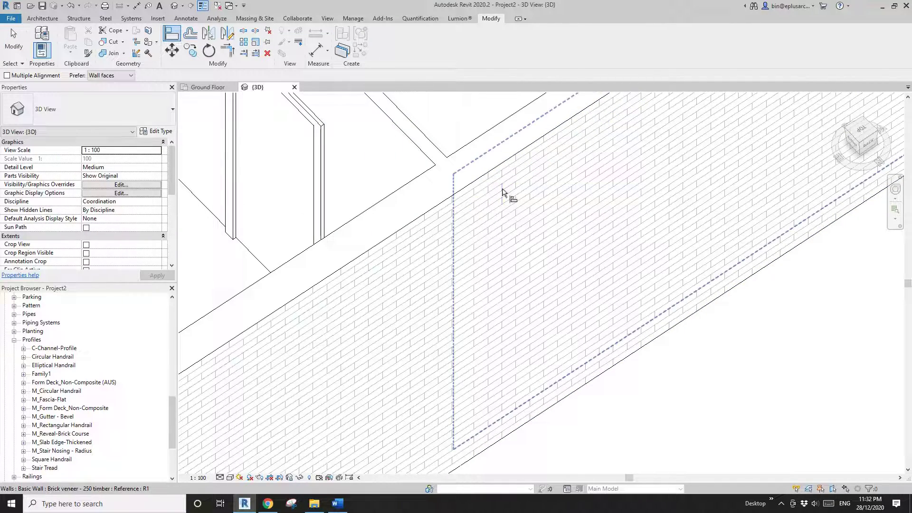
left_click(452, 217)
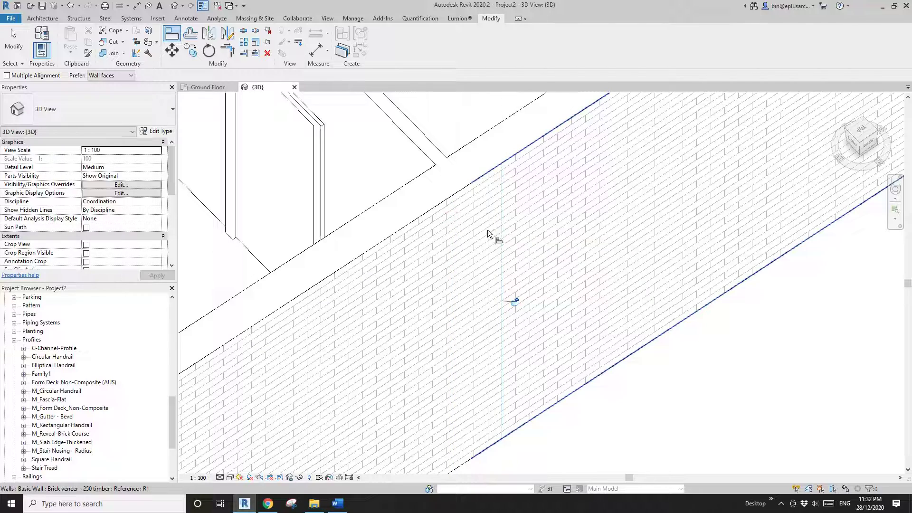
key("Escape")
key("Escape")
Examine the three rear brick veneer wall segments by selecting each room's segment in turn.
scroll(486, 254, "down", 6)
middle_click_drag(473, 253, 614, 257, "shift")
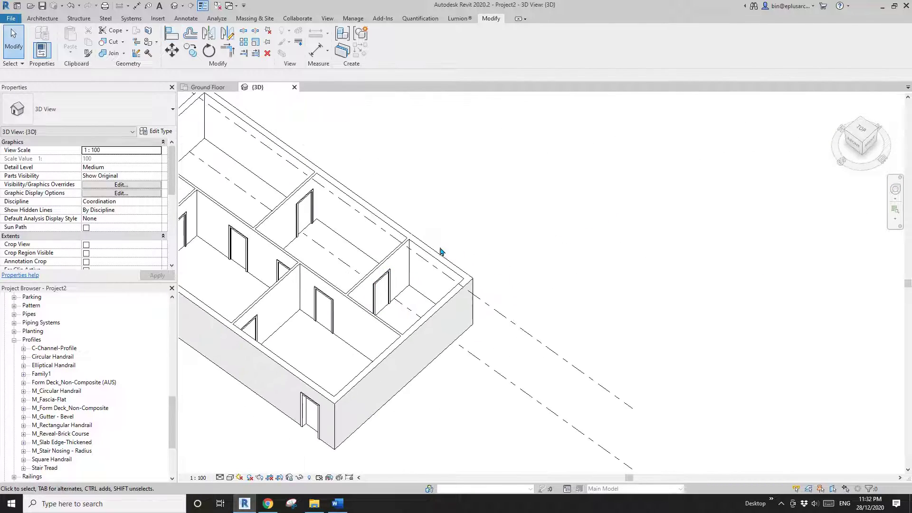
left_click(403, 237)
middle_click_drag(404, 239, 543, 299, "shift")
left_click(421, 232)
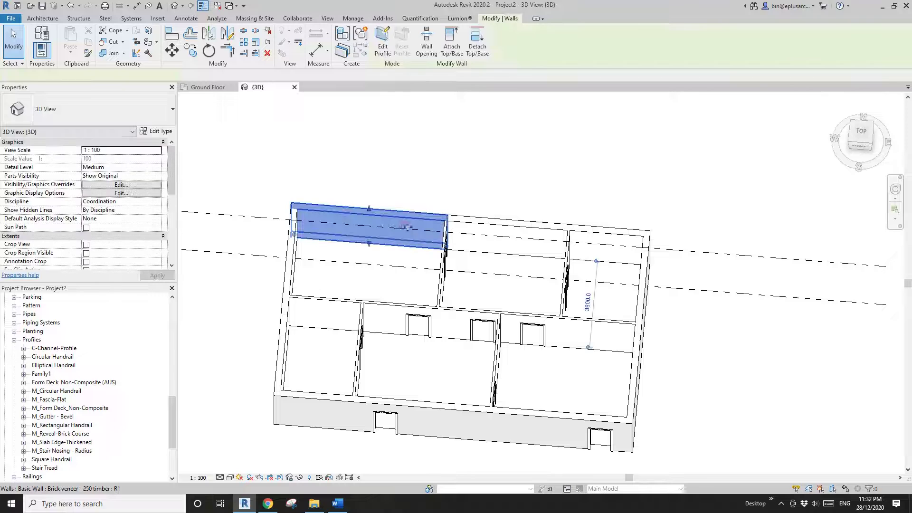
scroll(497, 236, "up", 2)
left_click(531, 252)
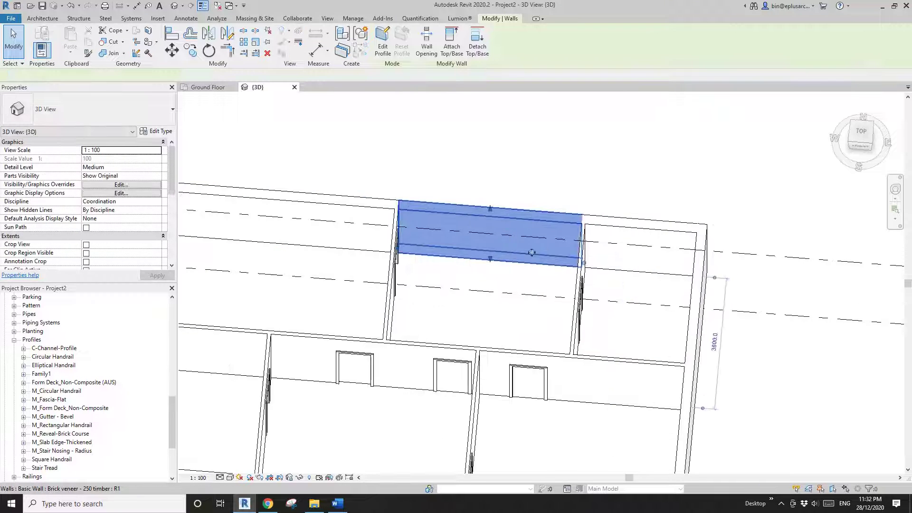
middle_click_drag(532, 252, 500, 269, "shift")
middle_click_drag(525, 298, 547, 285, "shift")
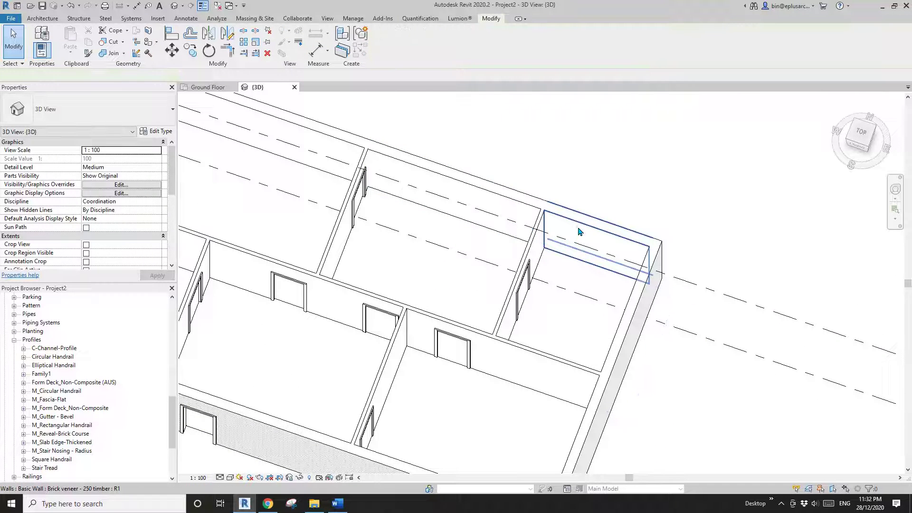
left_click(580, 228)
middle_click_drag(532, 254, 524, 244)
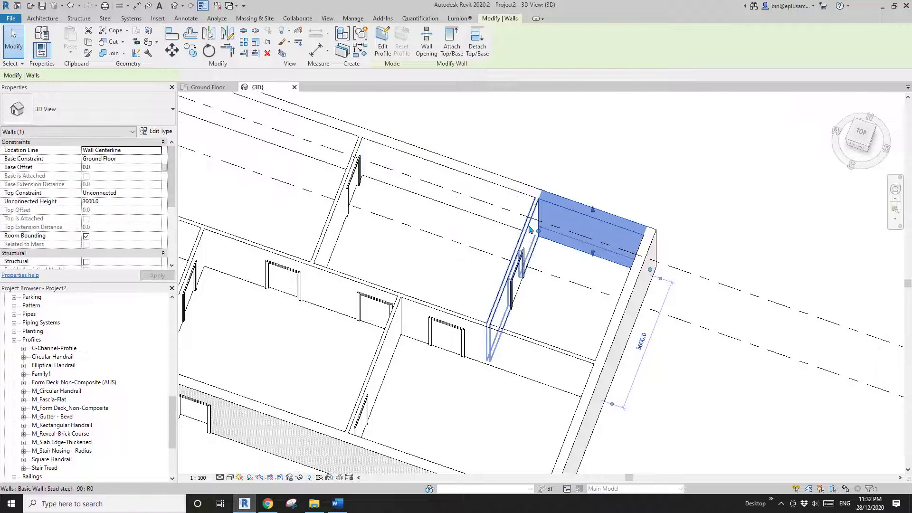
middle_click_drag(606, 248, 599, 239)
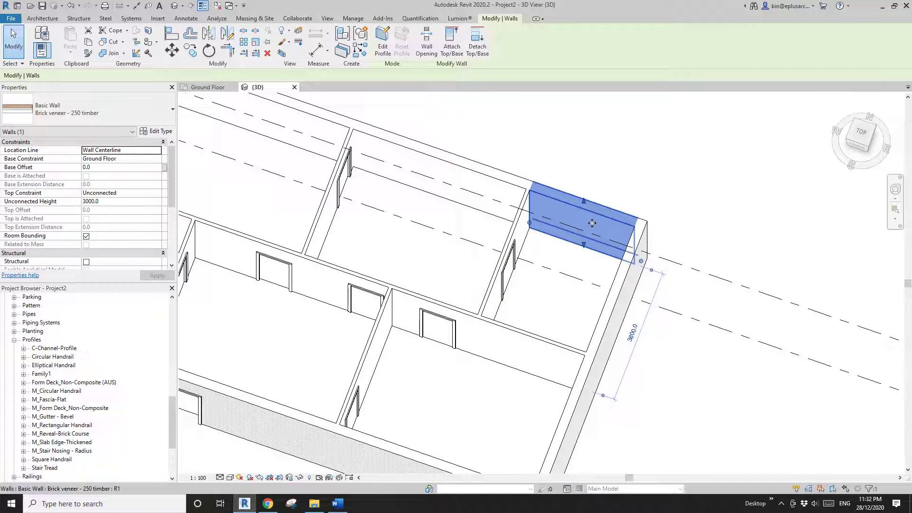
scroll(489, 242, "down", 1)
middle_click_drag(494, 256, 484, 223)
key("Escape")
Split the long internal stud wall near its junctions with the cross walls using Split Element.
scroll(464, 293, "up", 1)
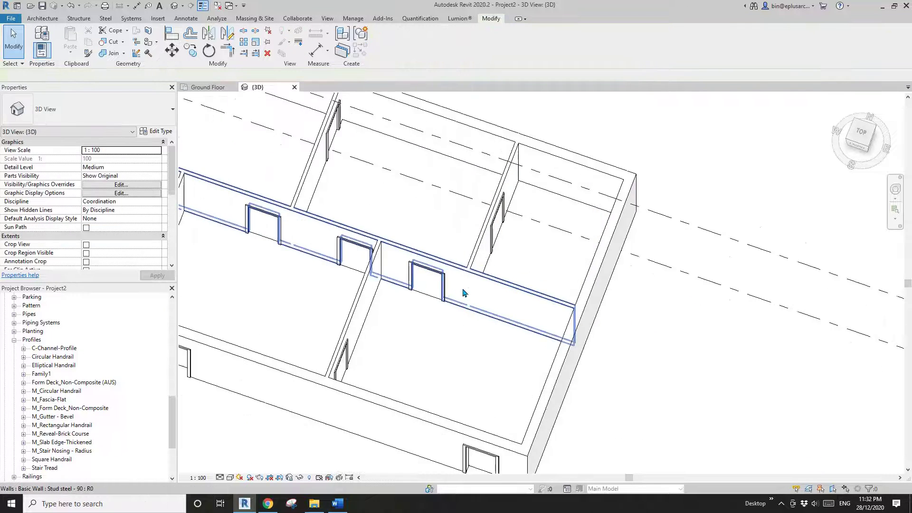
scroll(464, 293, "up", 1)
key("s")
key("l")
scroll(491, 286, "down", 1)
key("s")
key("l")
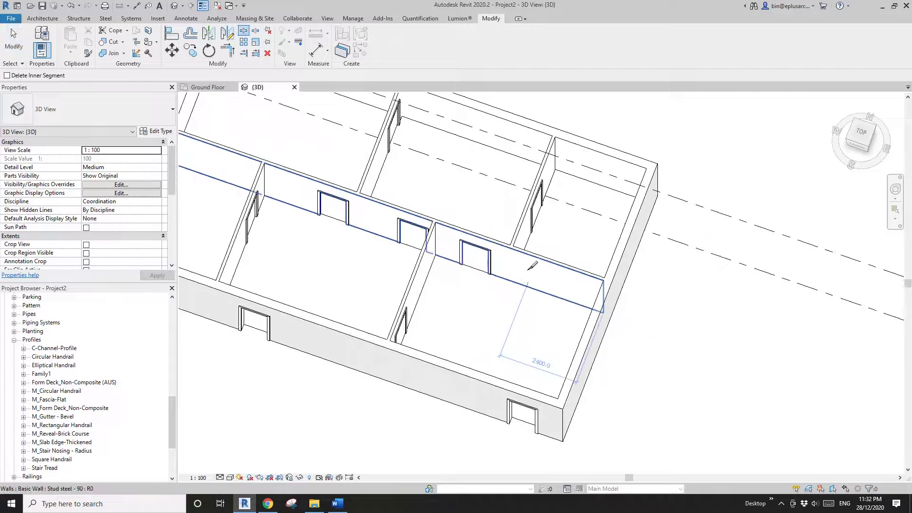
left_click(446, 227)
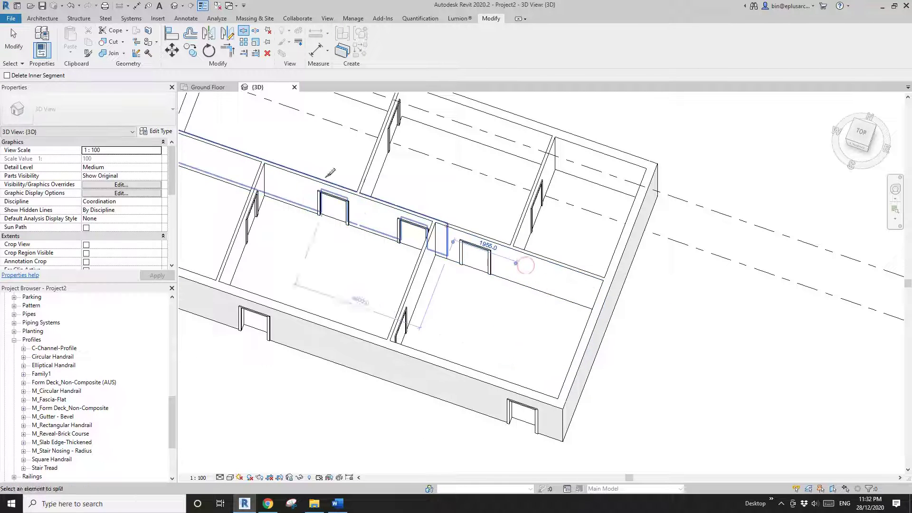
middle_click_drag(330, 217, 415, 266)
scroll(449, 252, "up", 1)
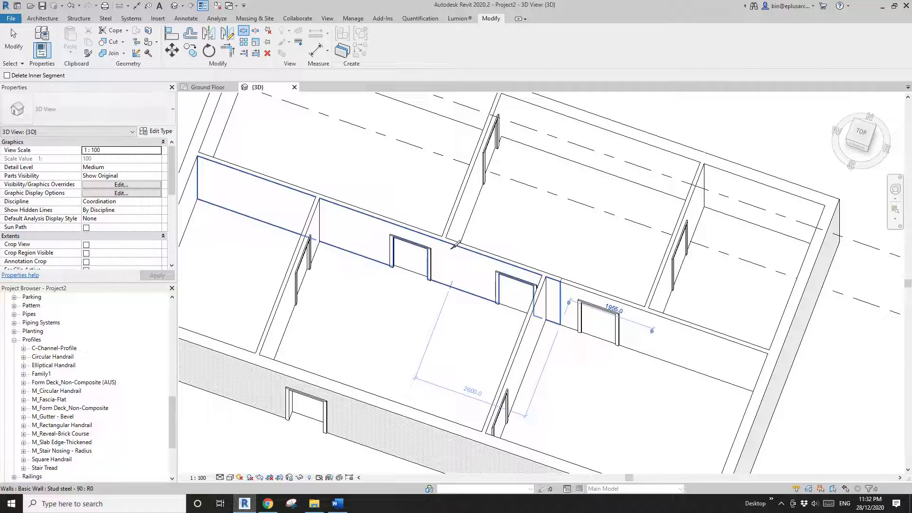
Trim the split internal stud wall segments to the first front cross wall and the first rear cross wall with Trim/Extend to Corner.
key("t")
key("r")
left_click(316, 219)
left_click(298, 200)
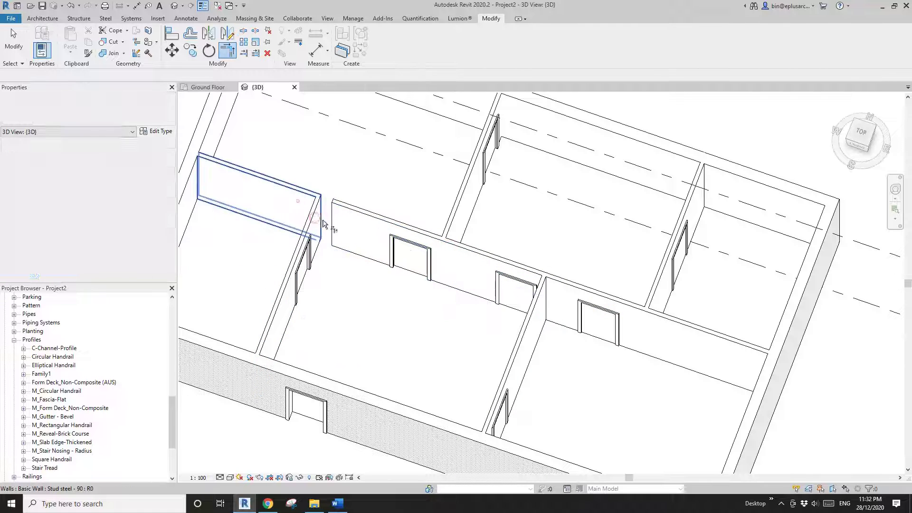
left_click(318, 217)
left_click(346, 218)
left_click(451, 226)
left_click(429, 231)
left_click(465, 248)
left_click(456, 228)
Trim the remaining internal stud wall segments to the second front cross wall and the second rear cross wall.
middle_click_drag(517, 258, 443, 229)
left_click(460, 241)
left_click(474, 267)
left_click(496, 259)
left_click(465, 275)
left_click(582, 273)
left_click(597, 294)
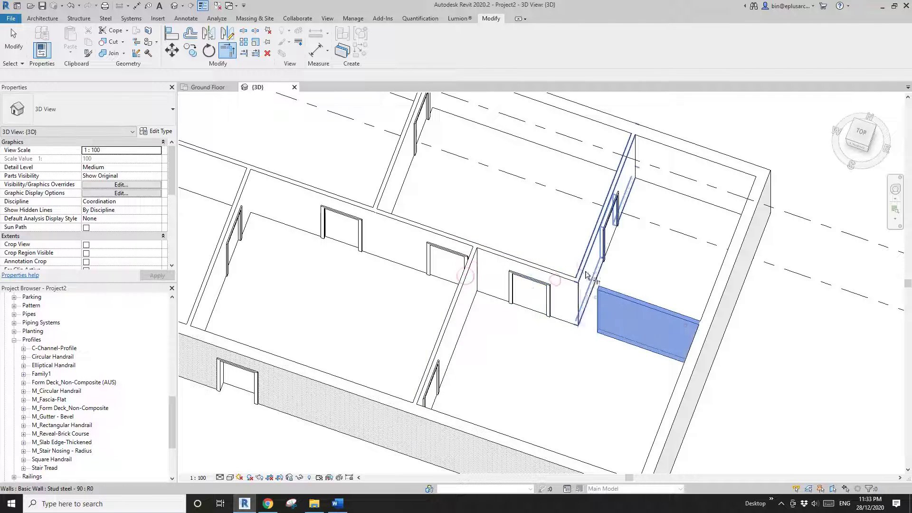
left_click(585, 267)
middle_click_drag(598, 214, 590, 173)
scroll(539, 233, "down", 1)
key("Escape")
Split both end brick veneer walls near the long internal wall and the front wall near its two cross walls.
scroll(551, 242, "down", 2)
middle_click_drag(661, 275, 654, 279)
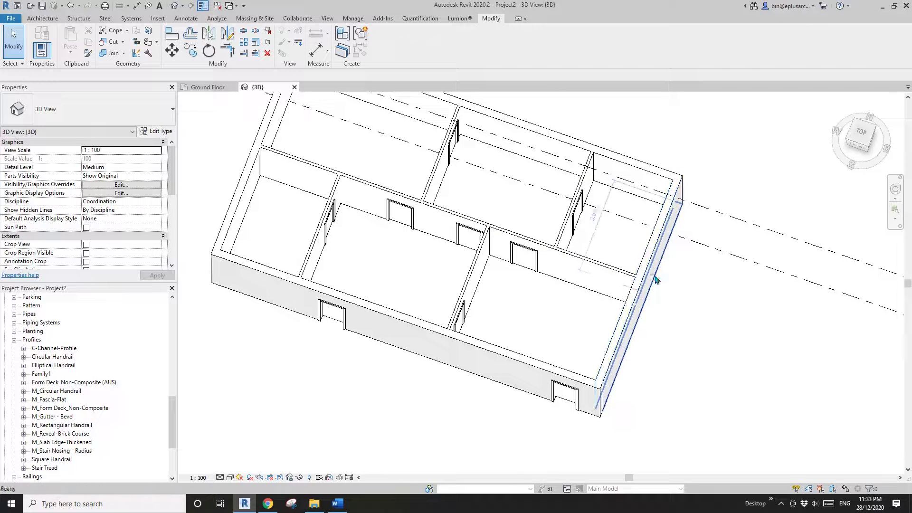
left_click(642, 292)
left_click(255, 169)
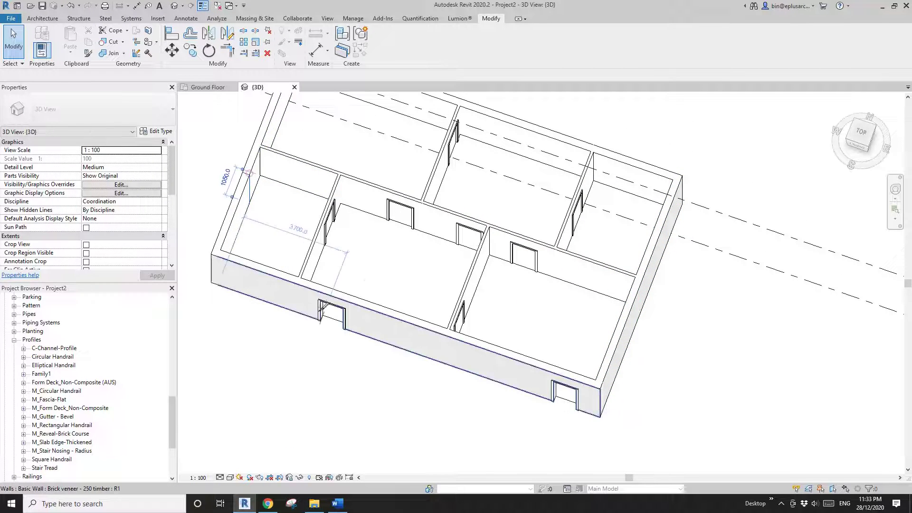
left_click(451, 347)
Trim the split front and end brick veneer wall segments to the adjoining internal walls with Trim/Extend to Corner.
key("t")
key("r")
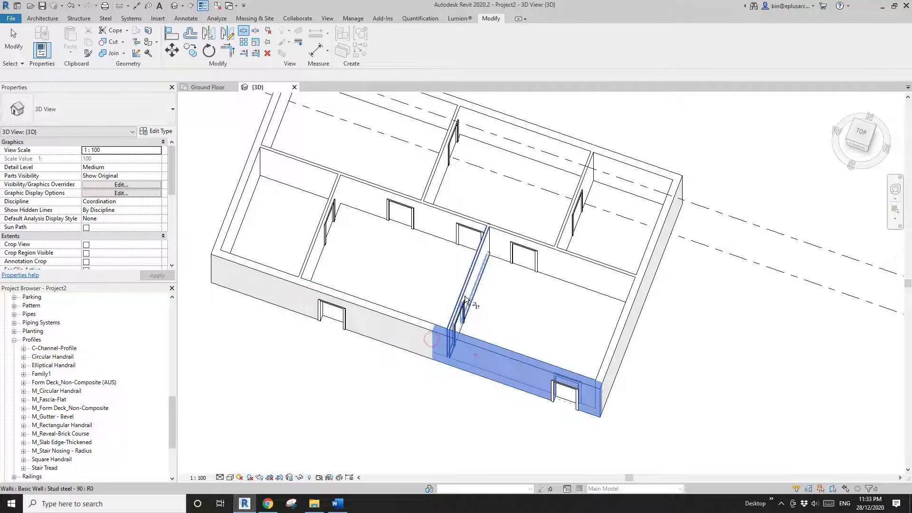
left_click(411, 326)
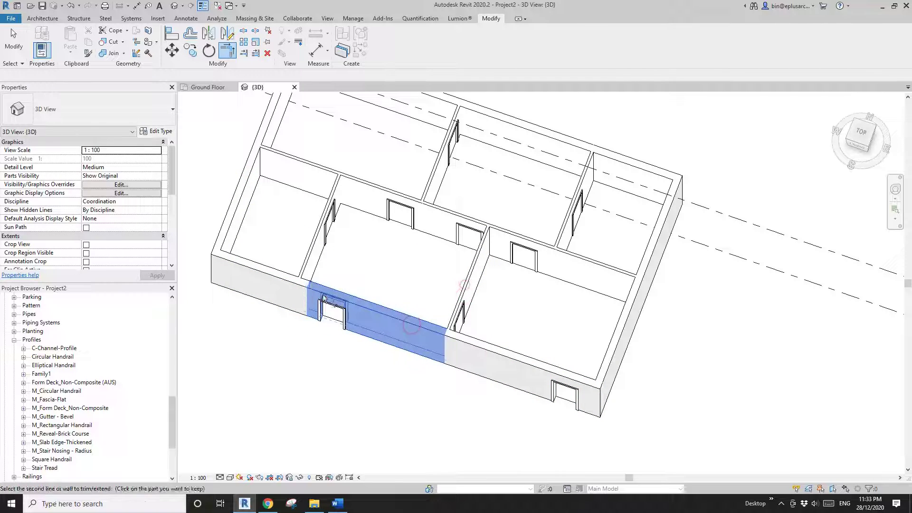
left_click(299, 260)
left_click(269, 131)
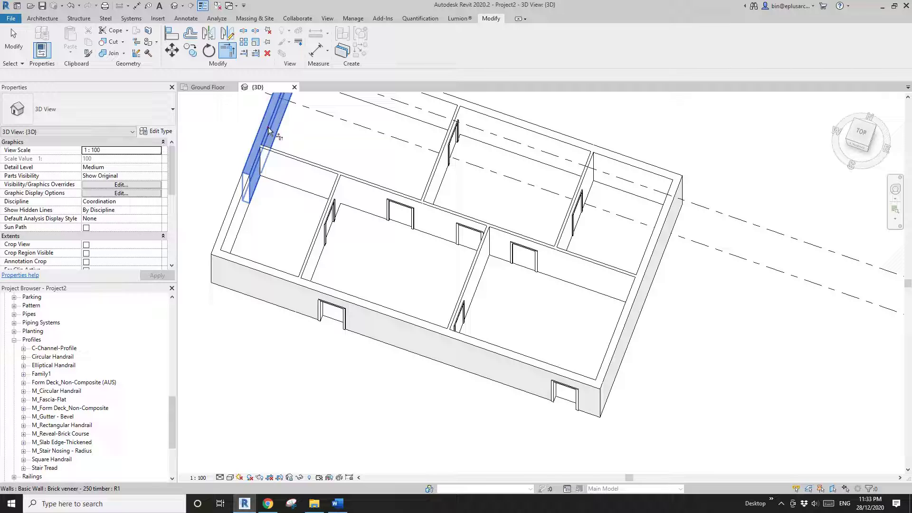
left_click(269, 155)
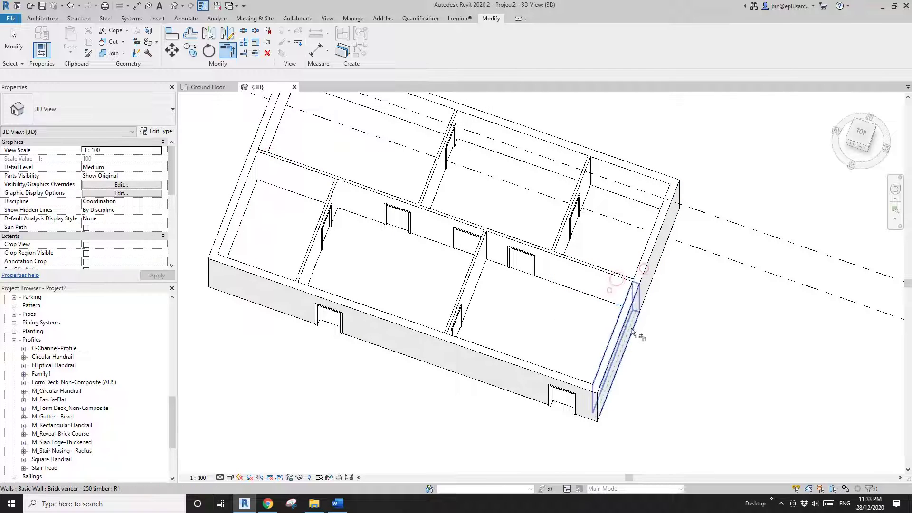
key("Escape")
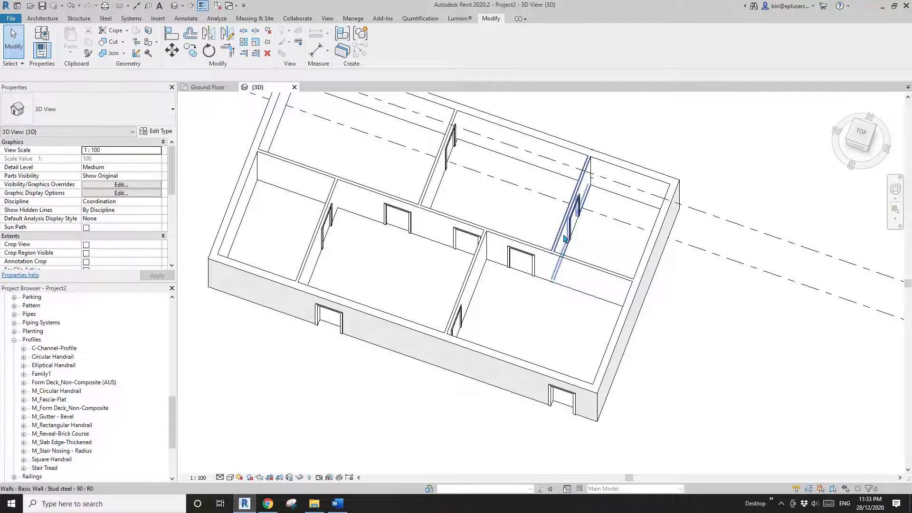
Examine the split walls around each room by selecting the end, rear, front and cross wall segments one by one.
middle_click_drag(597, 280, 571, 352, "shift")
left_click(560, 340)
left_click(597, 286)
middle_click_drag(589, 211, 570, 260)
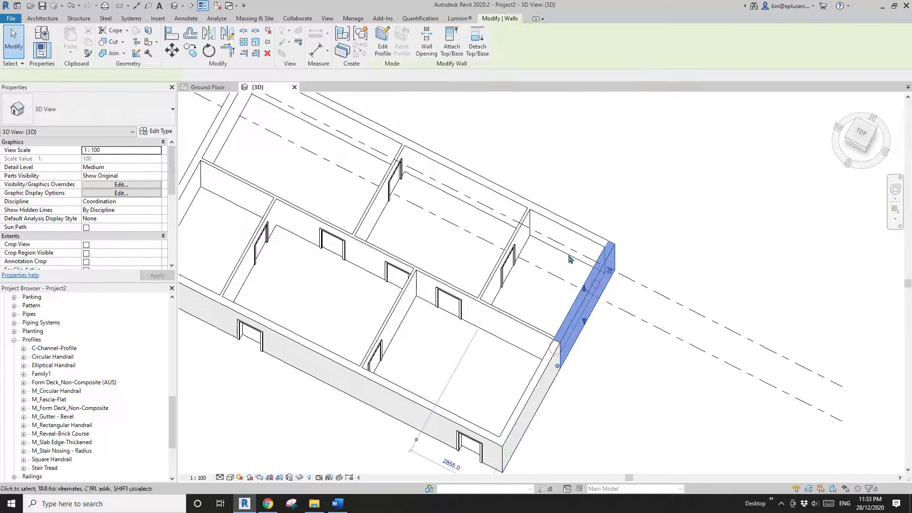
left_click(556, 219)
left_click(481, 190)
left_click(380, 138)
scroll(341, 209, "down", 1)
middle_click_drag(341, 209, 349, 152)
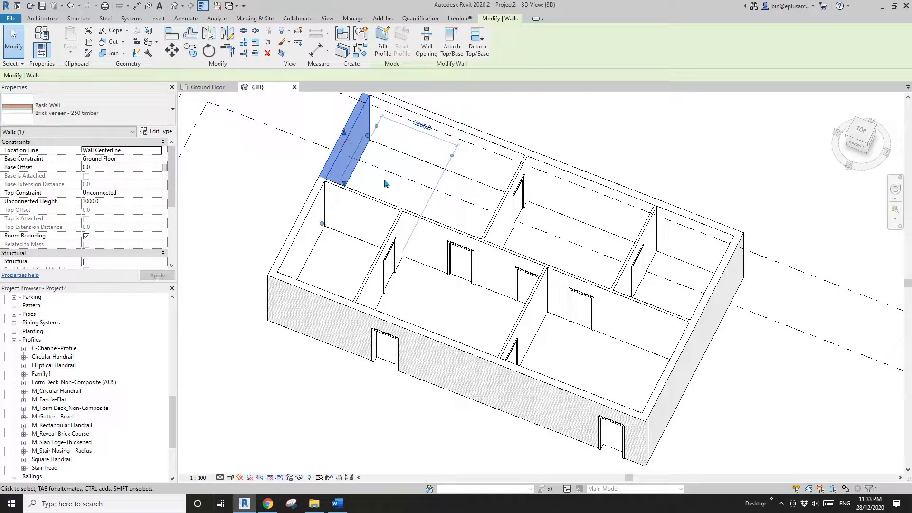
middle_click_drag(404, 204, 377, 204)
left_click(388, 197)
left_click(322, 202)
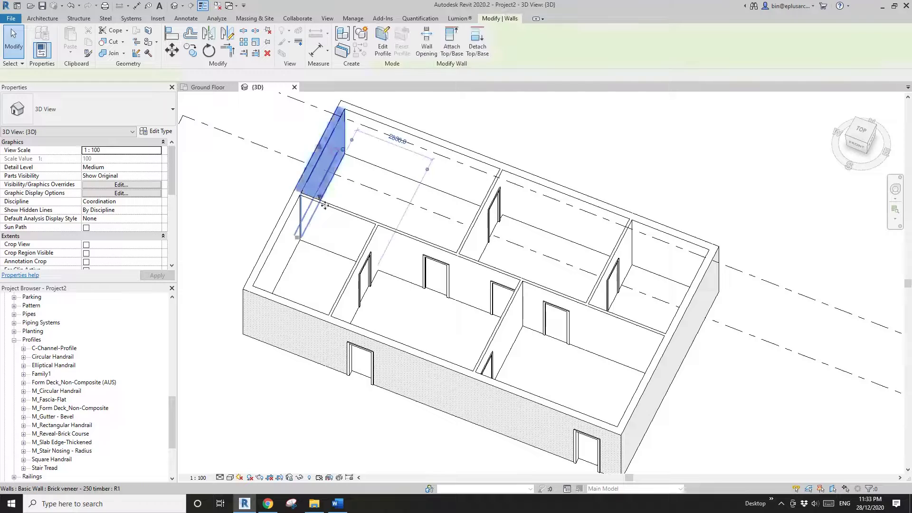
left_click_drag(324, 205, 377, 249)
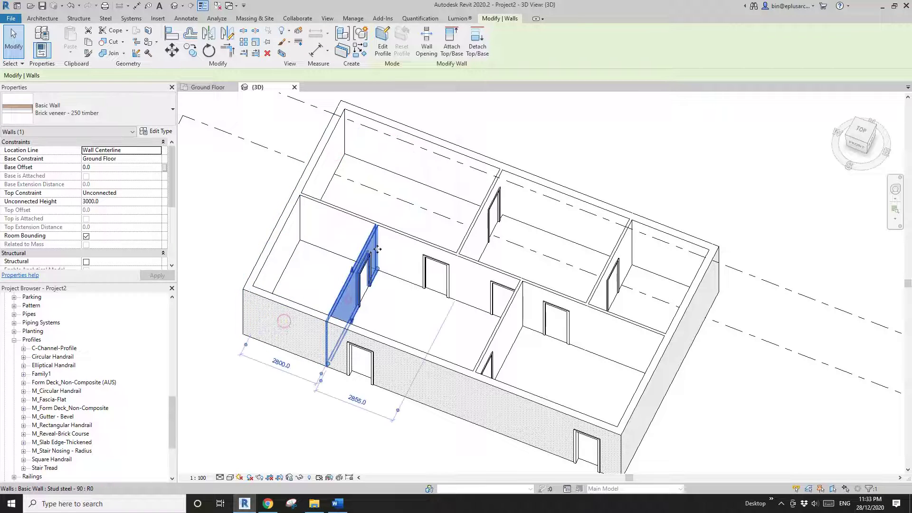
scroll(380, 250, "down", 3)
left_click(437, 286)
scroll(415, 284, "up", 4)
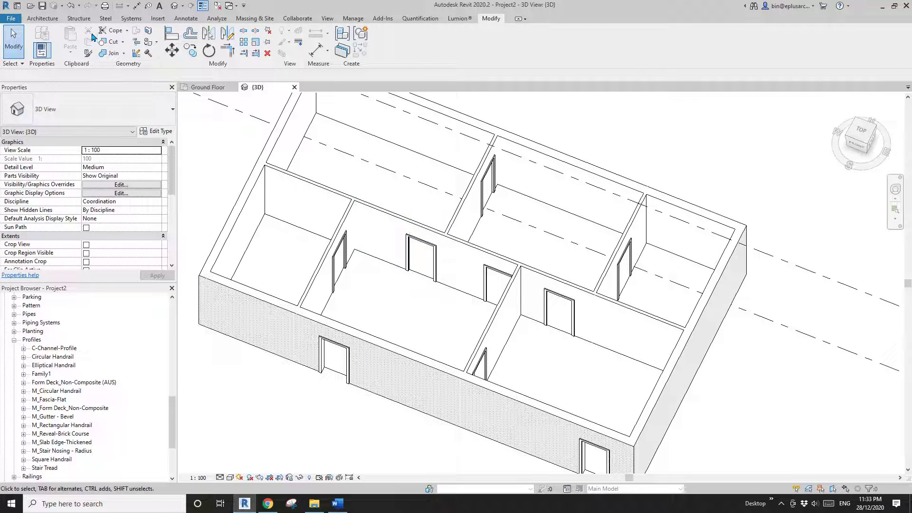
Place a horizontal "new sweep" wall sweep along the base of the internal stud wall in the front middle room.
left_click(42, 19)
left_click(45, 53)
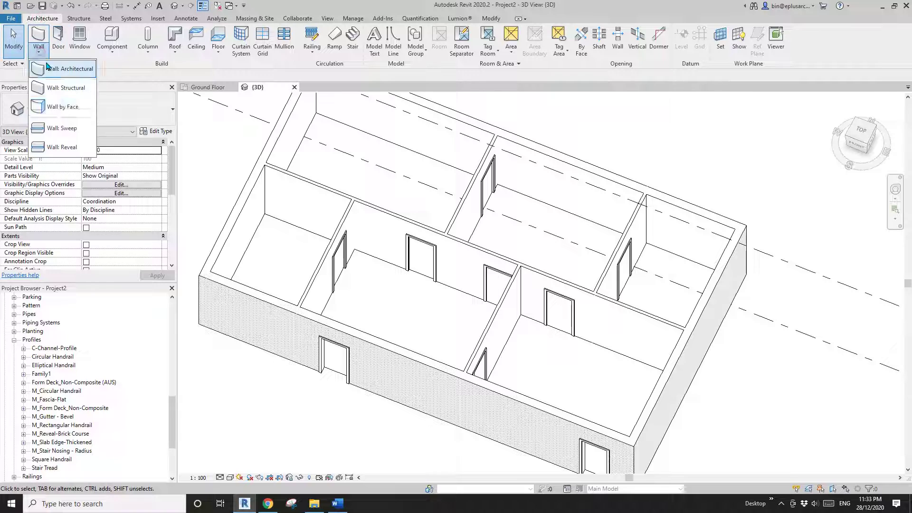
left_click(59, 135)
scroll(285, 228, "up", 2)
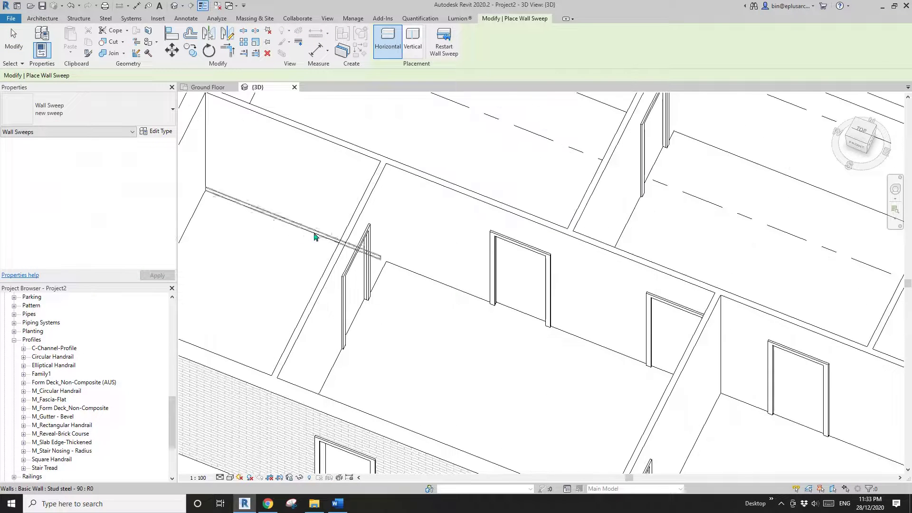
left_click(459, 293)
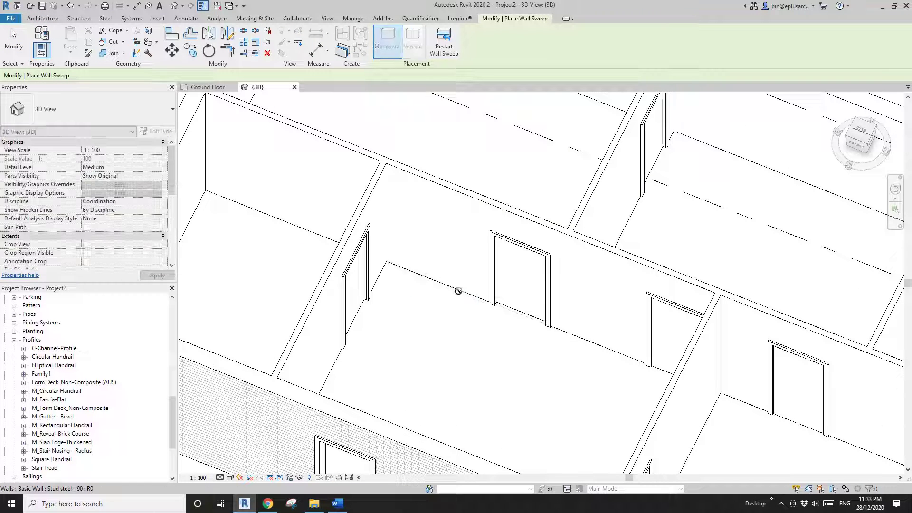
key("Escape")
key("Escape")
Examine where the new wall sweep ends in the middle room and compare its extent with its host wall segment.
scroll(494, 324, "down", 1)
scroll(494, 324, "down", 1)
middle_click_drag(494, 306, 546, 265, "shift")
scroll(472, 244, "up", 3)
middle_click_drag(472, 247, 479, 294, "shift")
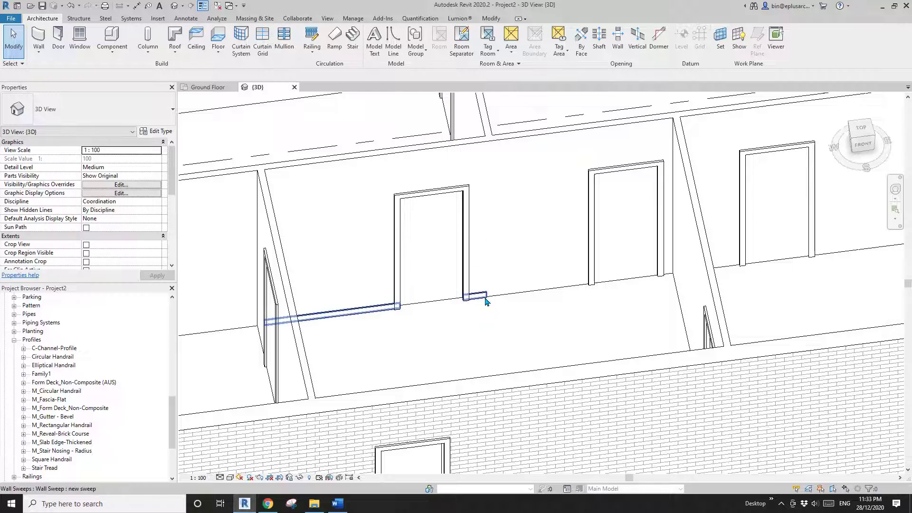
scroll(482, 302, "down", 1)
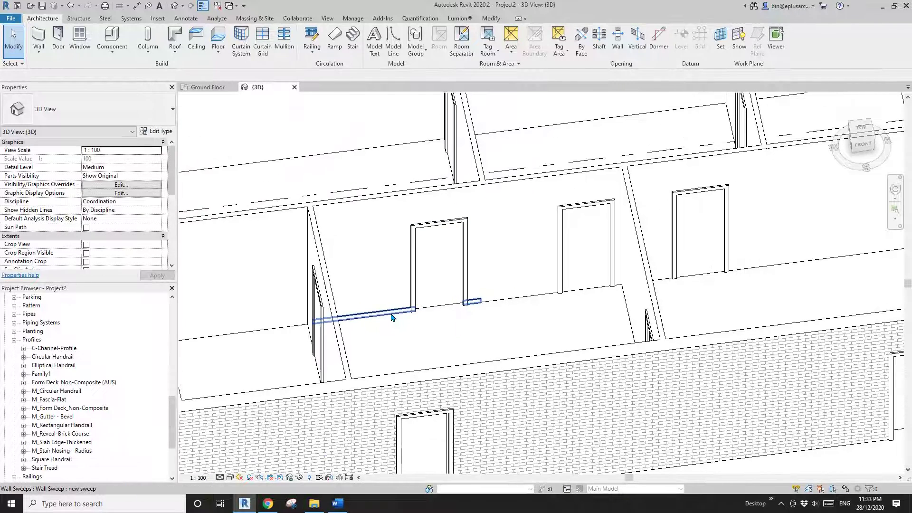
left_click(392, 317)
middle_click_drag(464, 307, 439, 285, "shift")
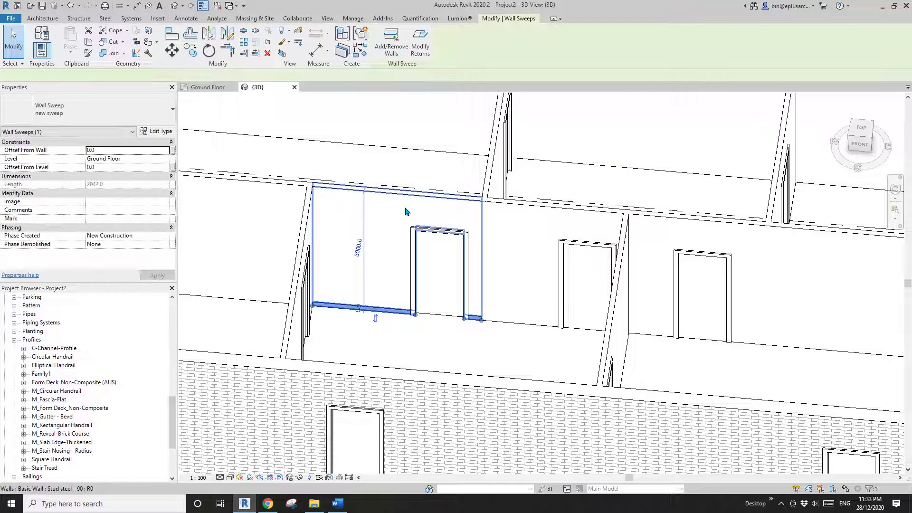
left_click(405, 211)
key("Delete")
scroll(430, 315, "up", 2)
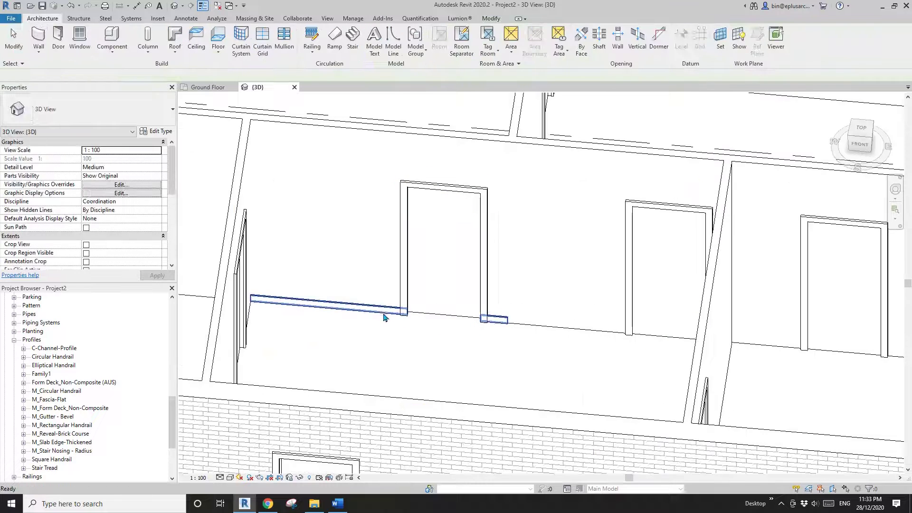
Extend the existing wall sweep onto the adjoining stud wall segment in the middle room with Add/Remove Walls.
left_click(385, 317)
middle_click_drag(423, 315, 390, 304)
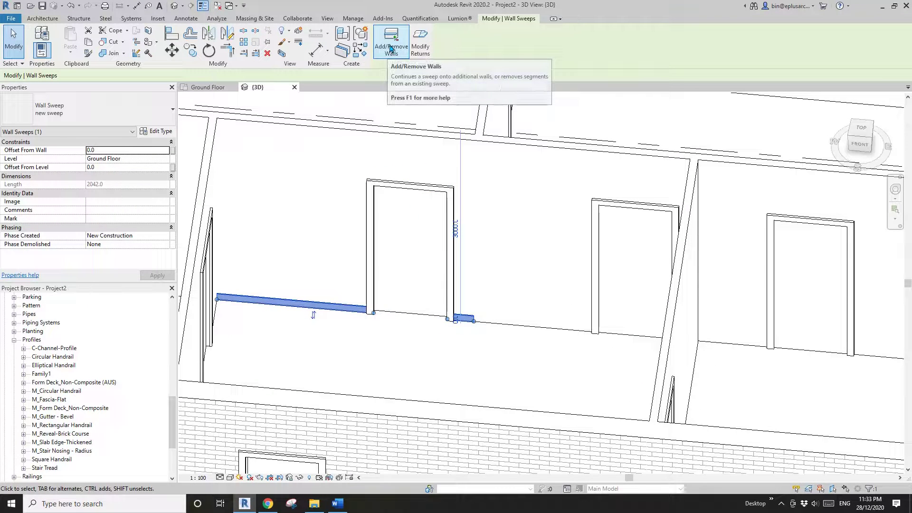
left_click(391, 47)
left_click(551, 221)
key("Escape")
key("Escape")
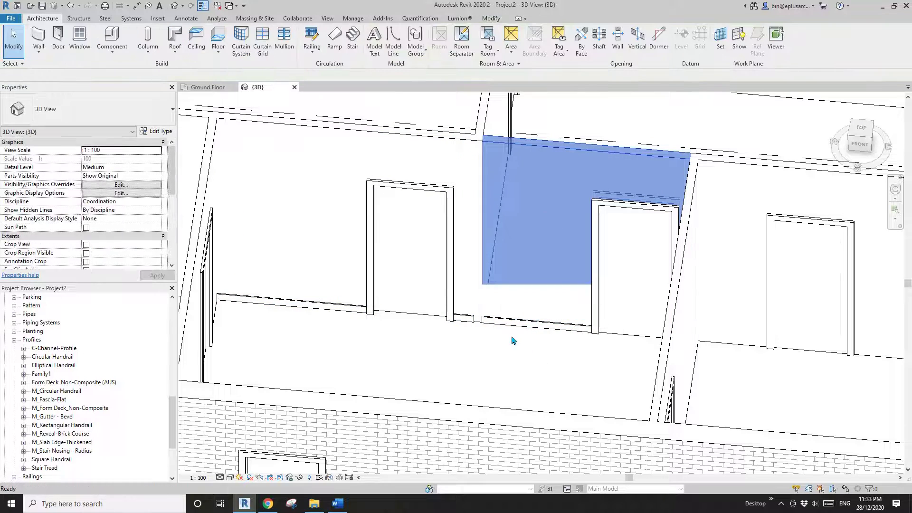
Close the sweep gap between the middle room's two rear doors by changing the butt join configuration where the split stud walls meet.
middle_click_drag(474, 322, 475, 352, "shift")
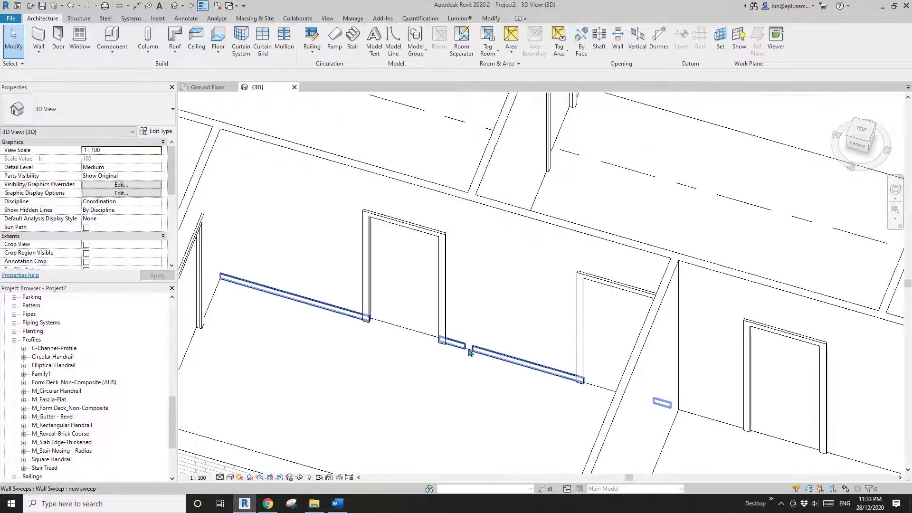
scroll(450, 317, "down", 2)
scroll(445, 321, "up", 2)
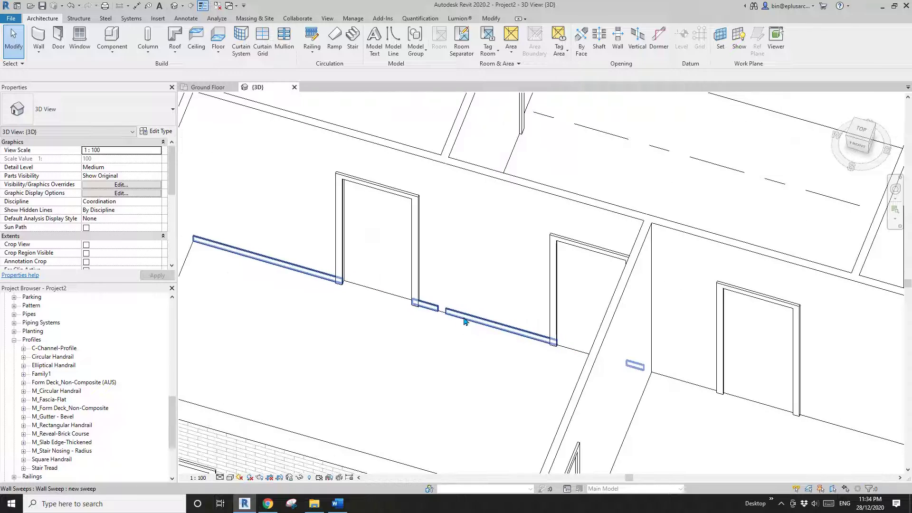
left_click(445, 319)
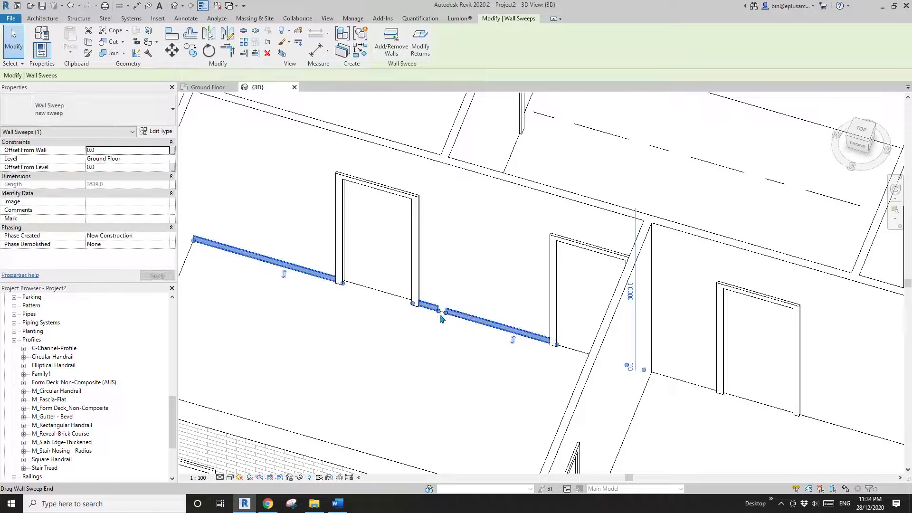
scroll(441, 315, "down", 1)
key("Escape")
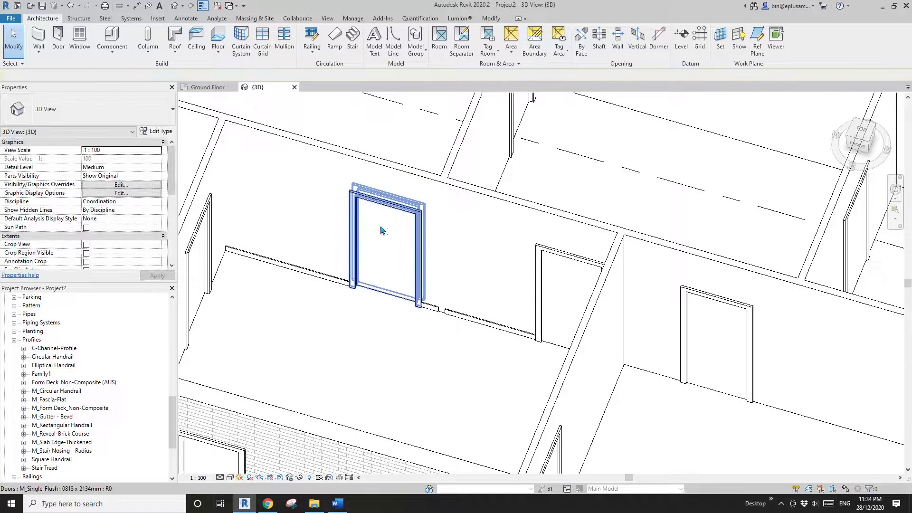
left_click(470, 219)
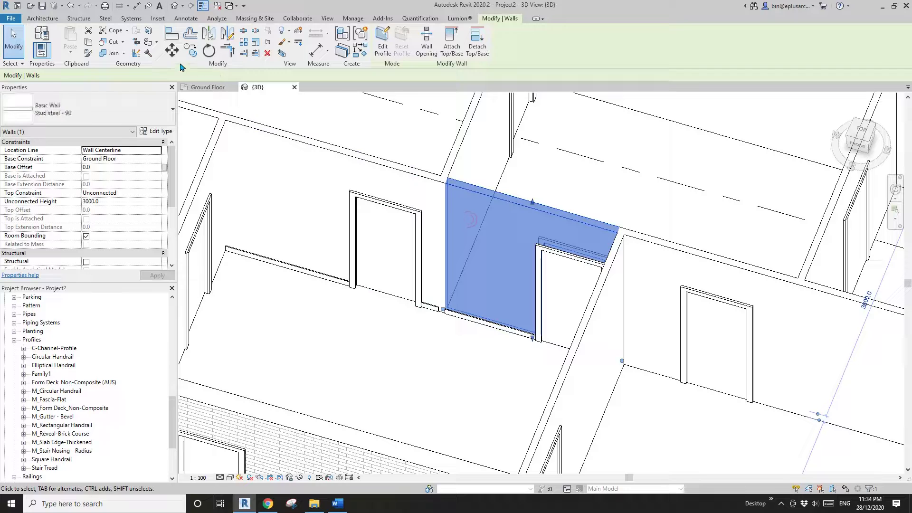
left_click(136, 53)
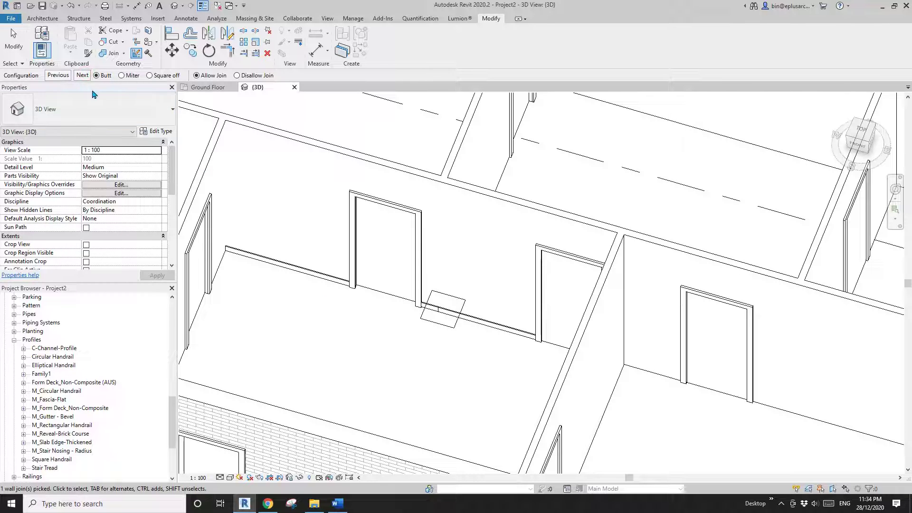
key("Escape")
key("Escape")
Remove the stud wall segment containing the second rear door from the wall sweep with Add/Remove Walls.
middle_click_drag(491, 355, 472, 265, "shift")
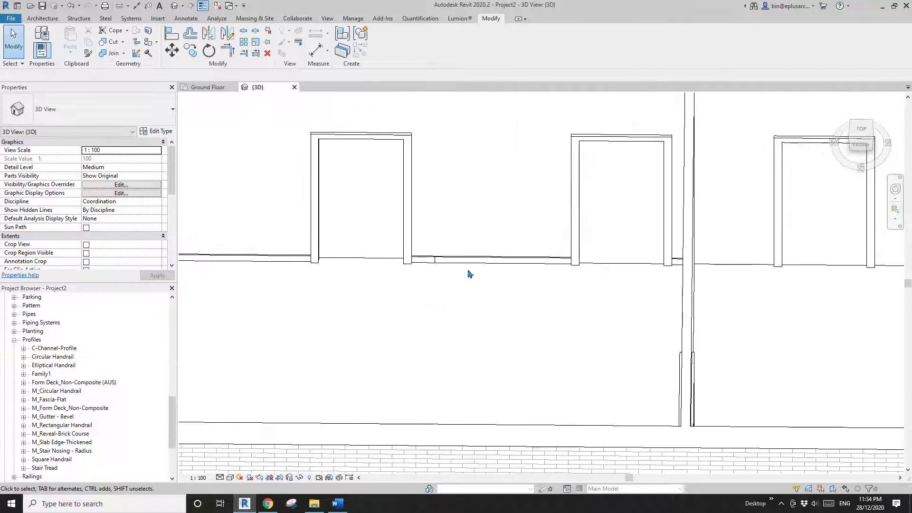
left_click(466, 259)
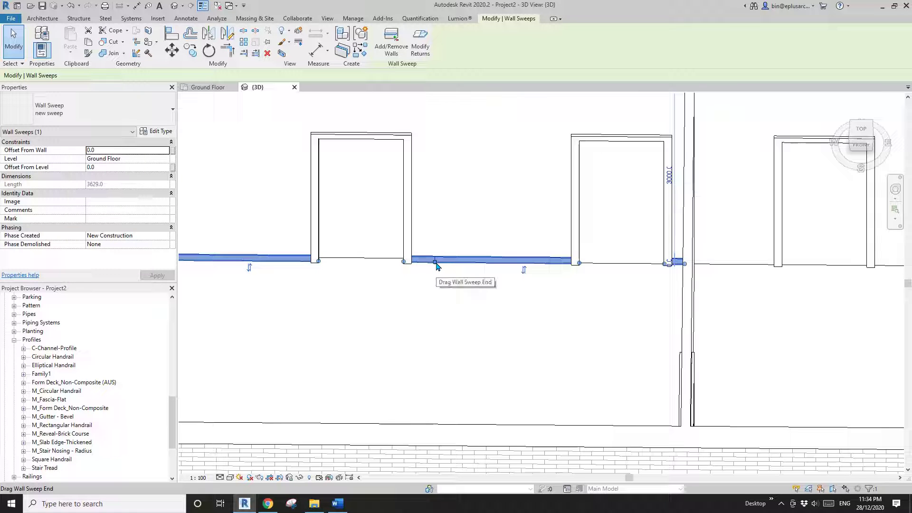
scroll(426, 278, "down", 2)
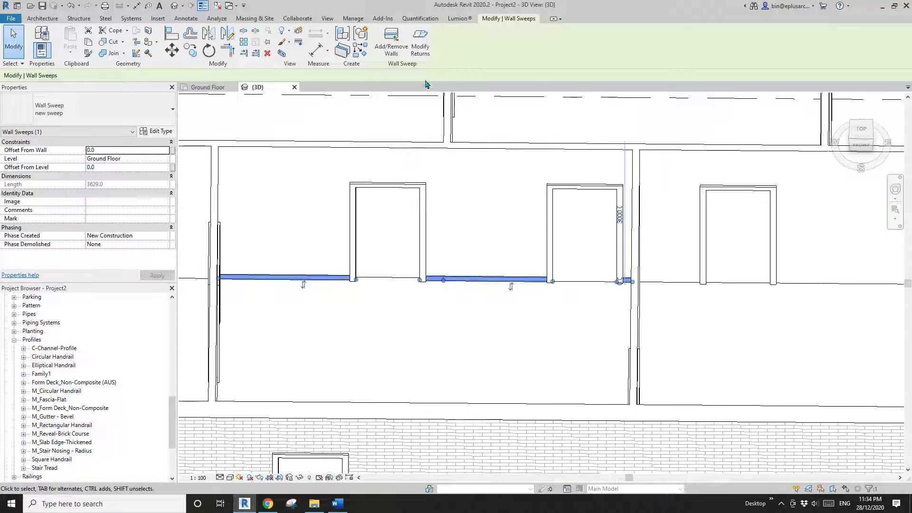
left_click(392, 47)
left_click(513, 210)
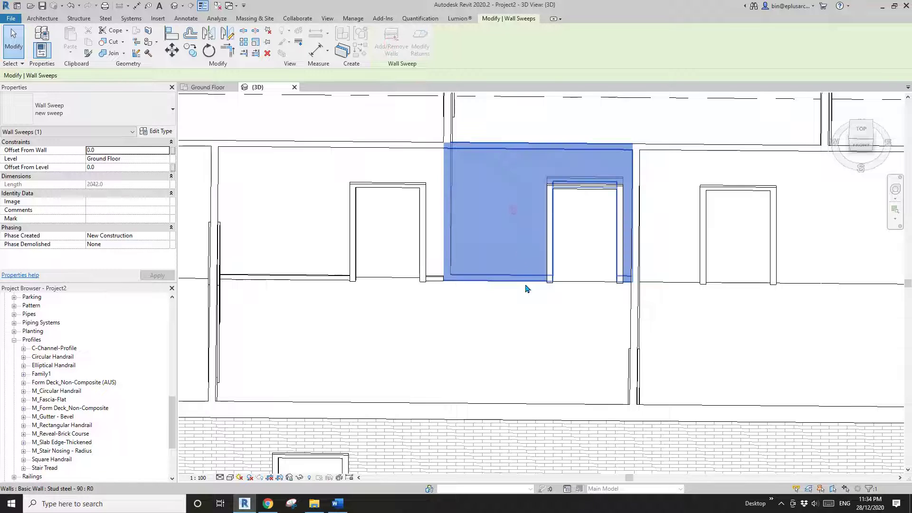
key("Escape")
Place a separate horizontal "new sweep" wall sweep along the base of the stud wall segment containing the second rear door.
left_click(303, 276)
middle_click_drag(345, 294, 368, 299, "shift")
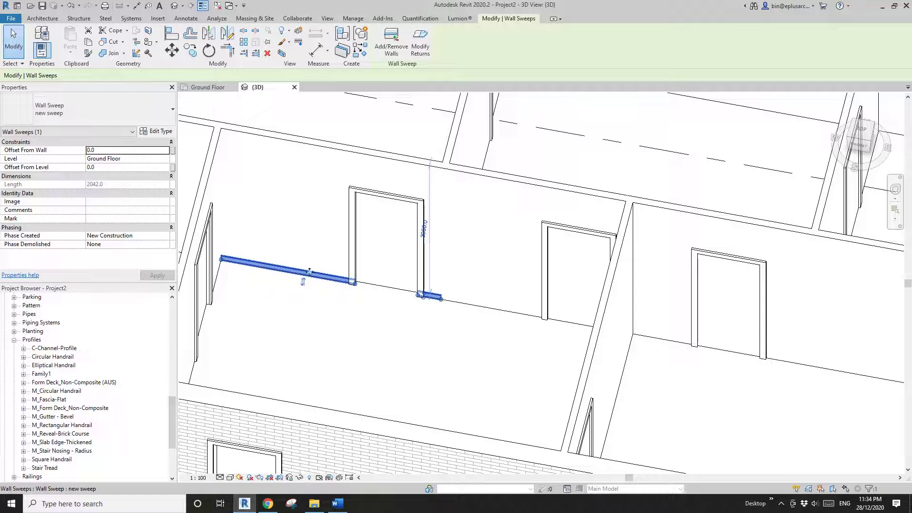
key("s")
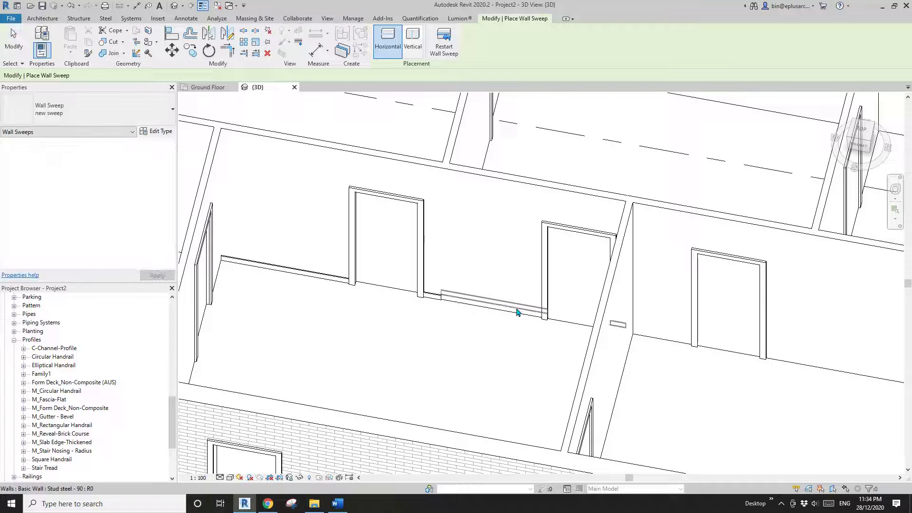
key("Escape")
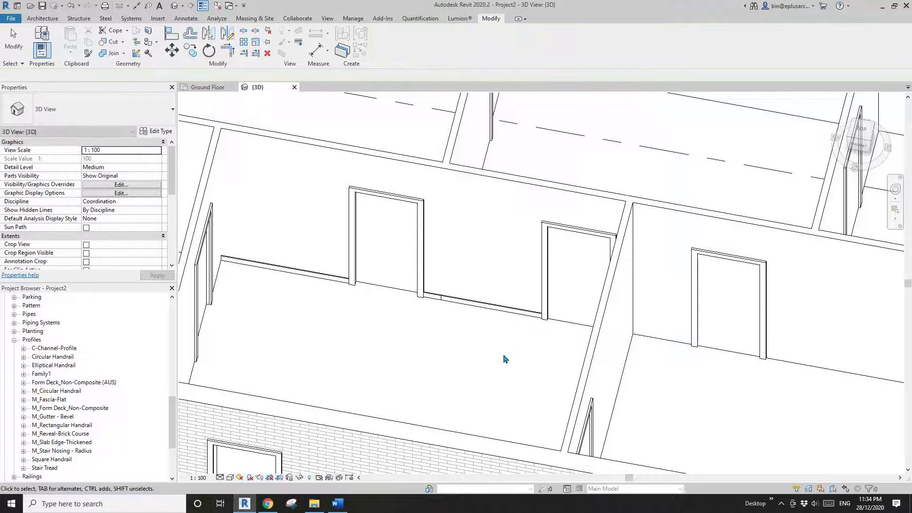
Join the two abutting wall sweeps between the doors with Join Geometry to remove the seam line.
scroll(455, 311, "up", 2)
middle_click_drag(455, 311, 439, 296, "shift")
scroll(440, 281, "up", 2)
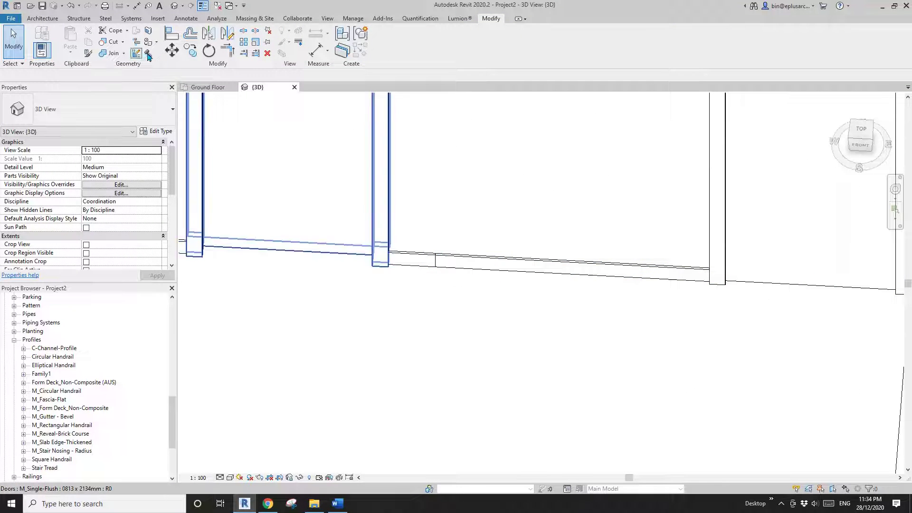
left_click(112, 53)
key("Escape")
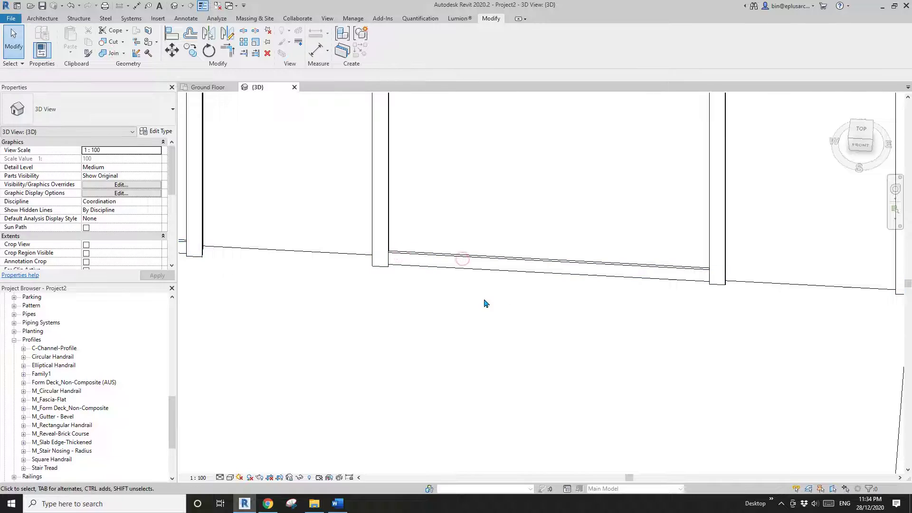
Change the wall join at the middle room's rear corner beside the side door to a Miter configuration.
scroll(485, 300, "down", 2)
middle_click_drag(488, 298, 359, 265, "shift")
scroll(445, 295, "down", 2)
scroll(348, 237, "up", 1)
middle_click_drag(431, 251, 489, 245)
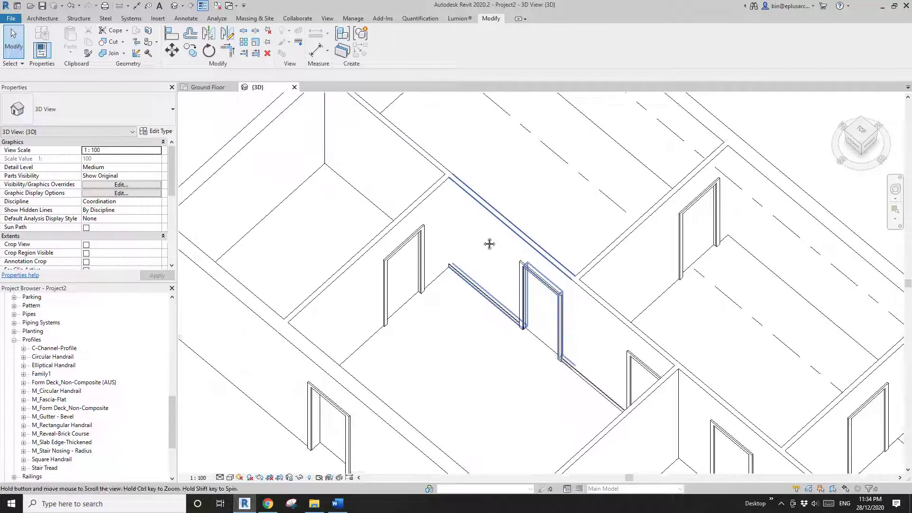
scroll(453, 212, "up", 2)
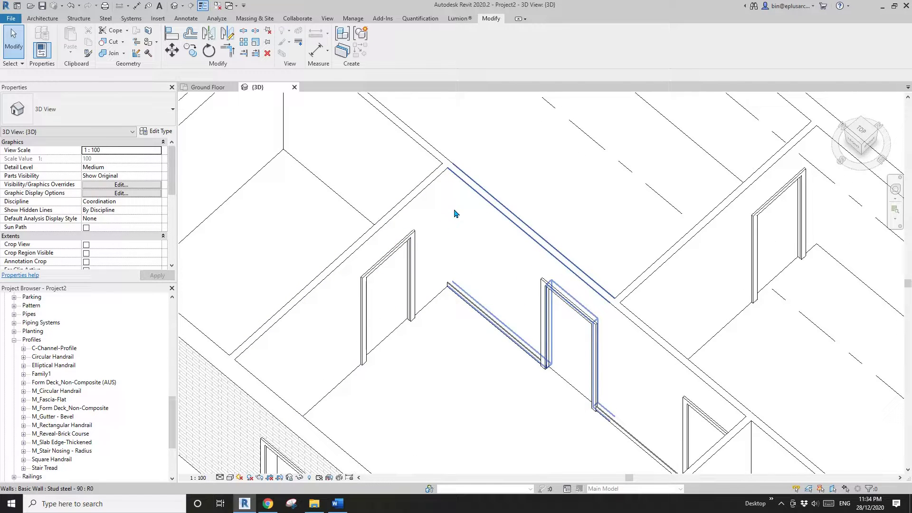
left_click(136, 55)
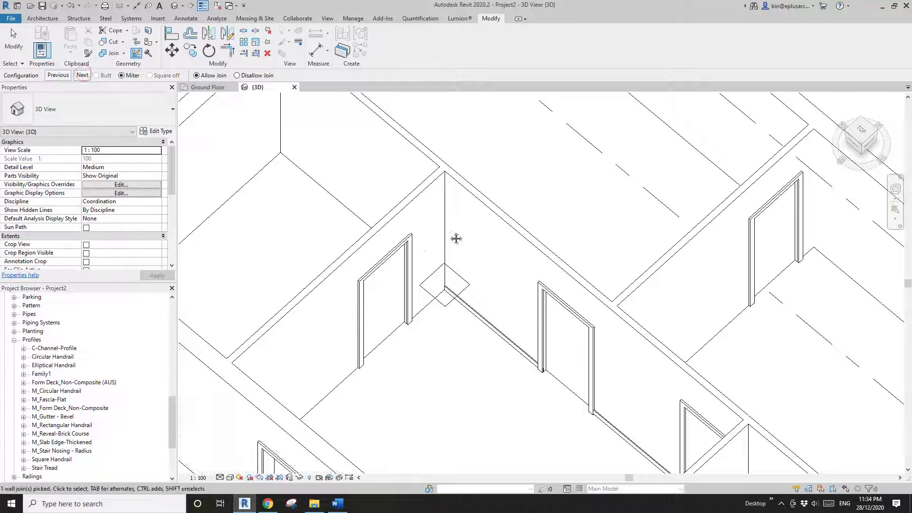
key("Escape")
Open the Ground Floor plan and change the butt join configuration where the central stud wall meets the west brick veneer wall.
left_click(173, 320)
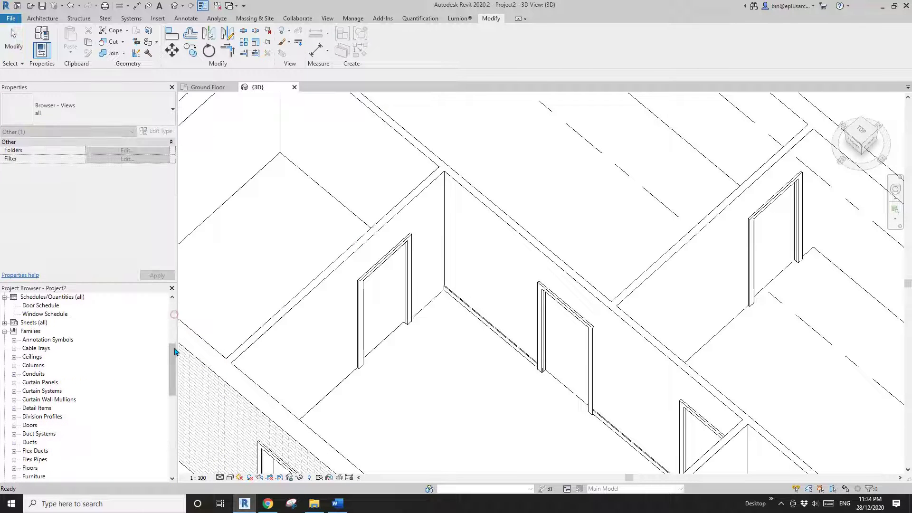
double_click(47, 315)
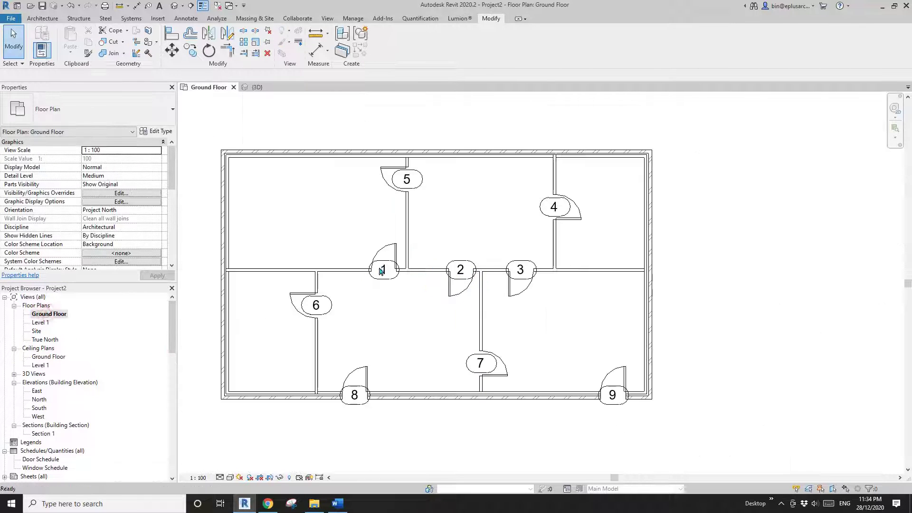
scroll(332, 287, "up", 2)
scroll(363, 340, "down", 2)
scroll(342, 297, "up", 2)
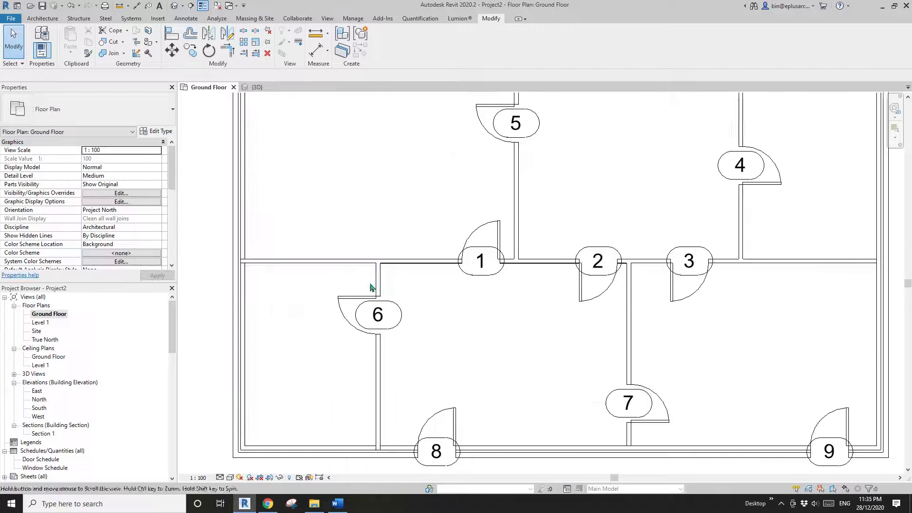
left_click(135, 53)
scroll(299, 285, "up", 5)
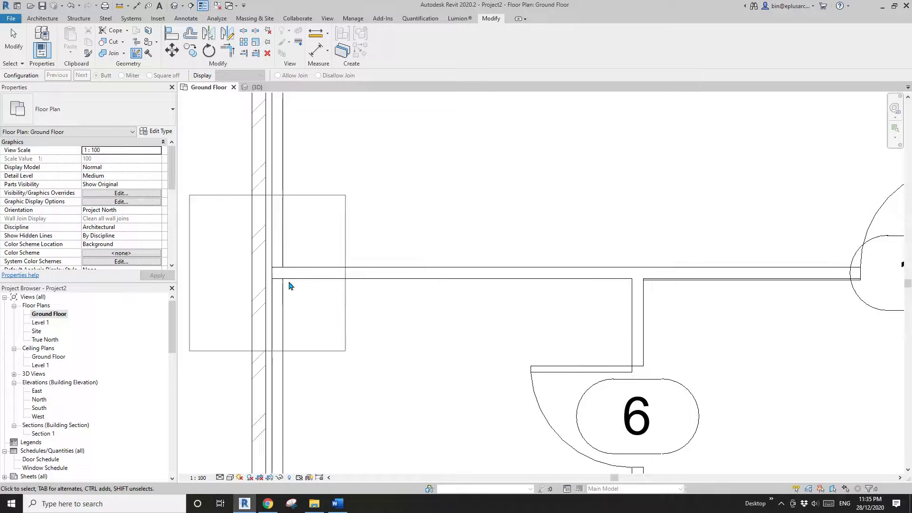
middle_click_drag(287, 284, 276, 286)
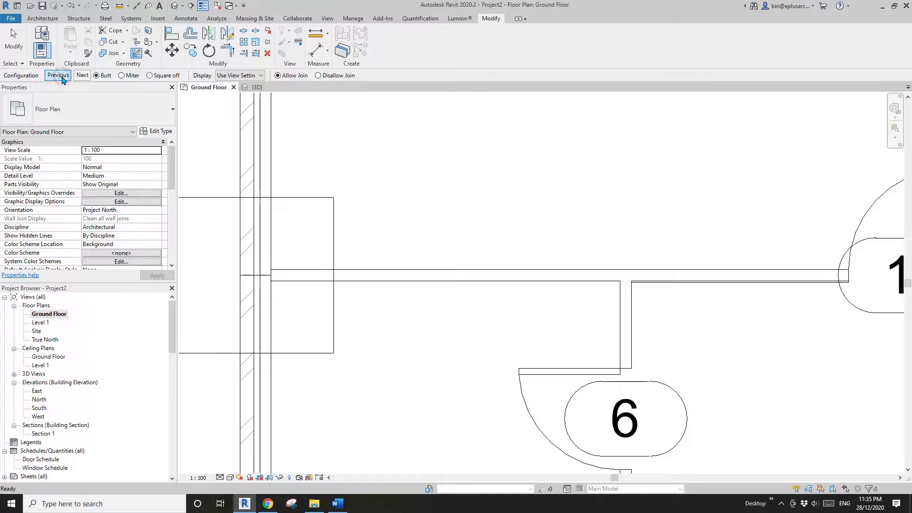
key("Escape")
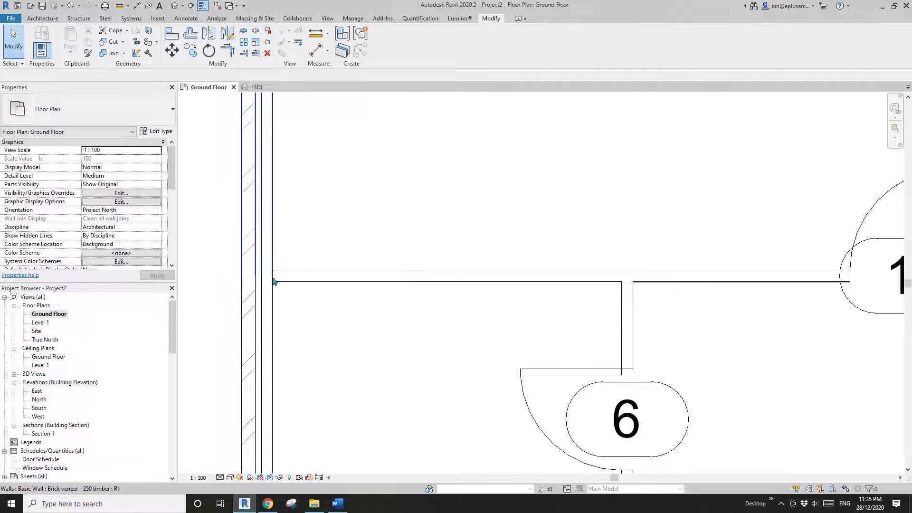
Examine the remaining wall junctions around the rooms in the Ground Floor plan.
scroll(294, 282, "down", 5)
middle_click_drag(467, 236, 341, 279)
scroll(342, 278, "up", 3)
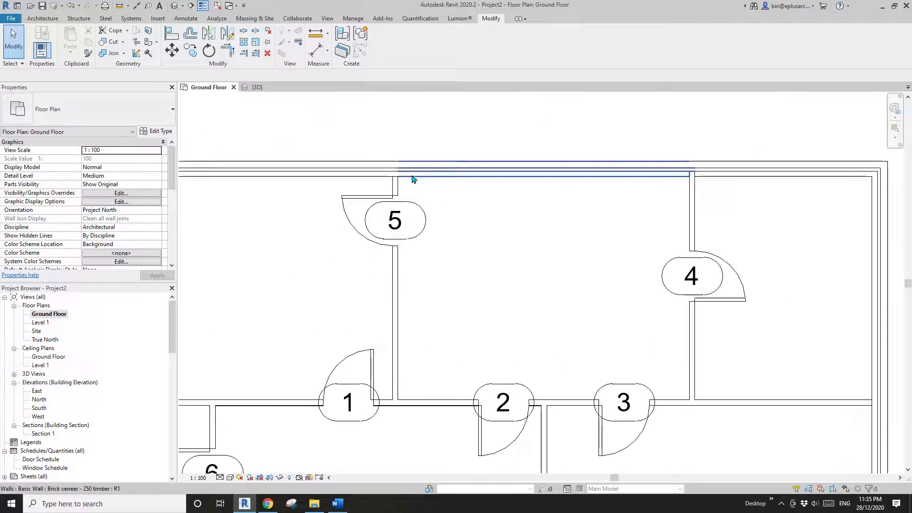
scroll(646, 274, "down", 2)
middle_click_drag(646, 274, 471, 199)
scroll(489, 308, "up", 1)
middle_click_drag(492, 265, 542, 193)
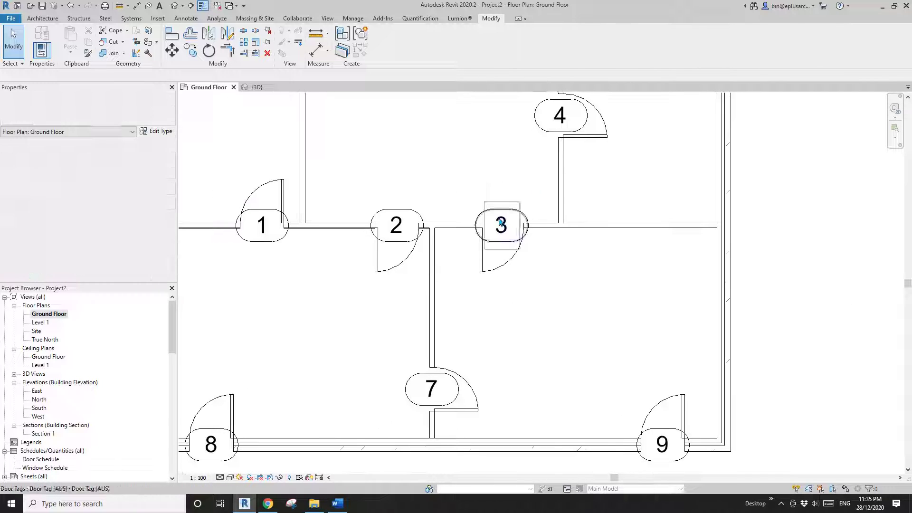
middle_click_drag(440, 305, 556, 206)
middle_click_drag(389, 305, 583, 260)
Change the butt join configuration where the stud partition meets the front brick veneer wall beside door 8.
scroll(565, 289, "up", 3)
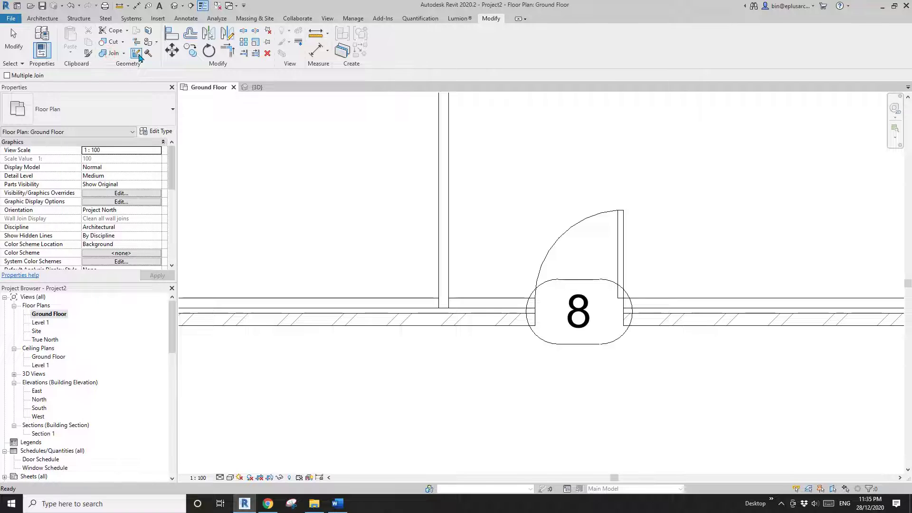
left_click(137, 54)
left_click(451, 306)
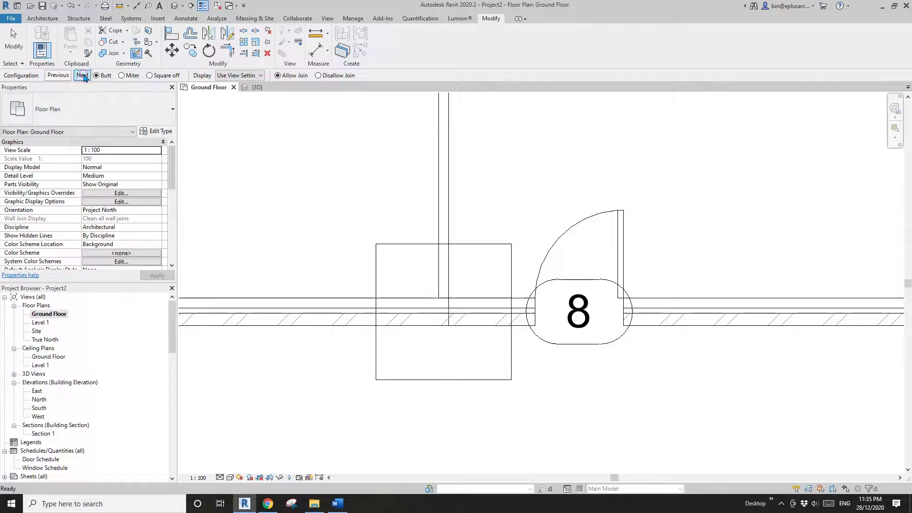
key("Escape")
key("Escape")
Return to the 3D view and examine the walls and corners around the small corner room.
scroll(466, 189, "down", 2)
middle_click_drag(468, 186, 473, 296)
left_click(177, 8)
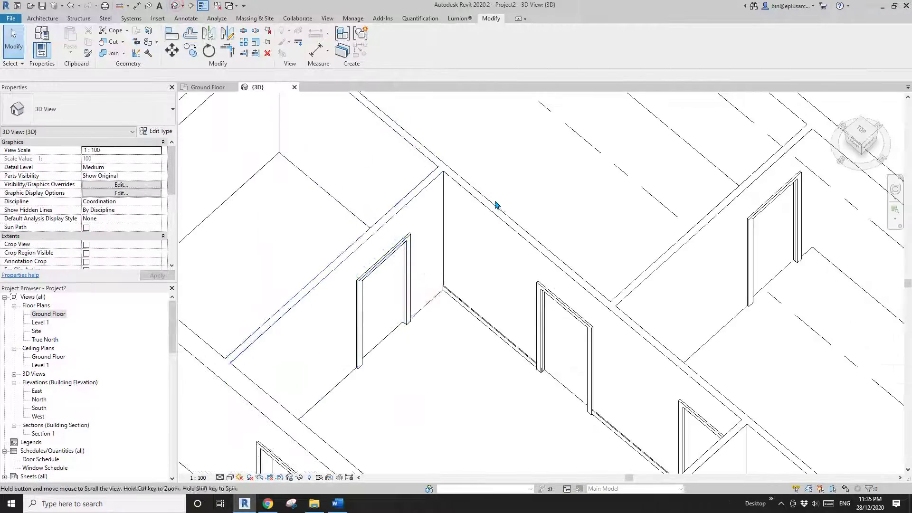
middle_click_drag(494, 204, 351, 319, "shift")
scroll(478, 212, "down", 1)
scroll(475, 233, "down", 1)
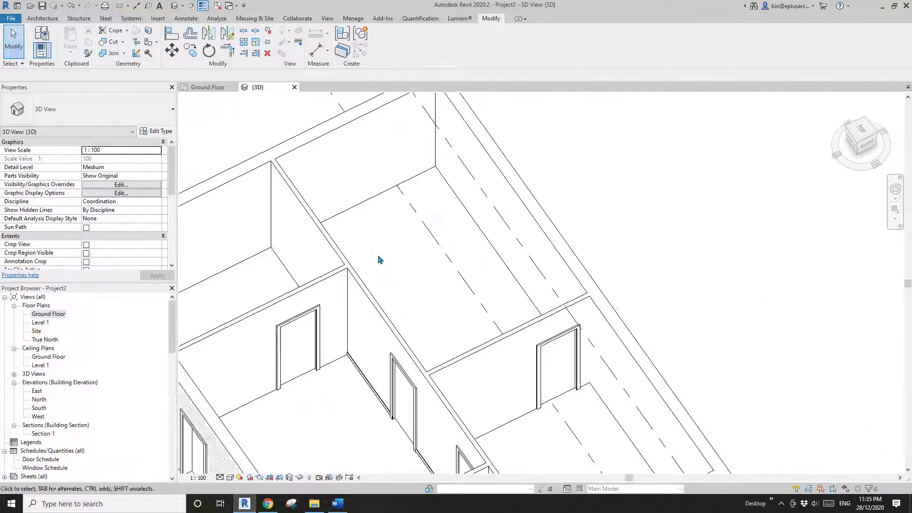
middle_click_drag(409, 253, 386, 250, "shift")
scroll(379, 248, "up", 2)
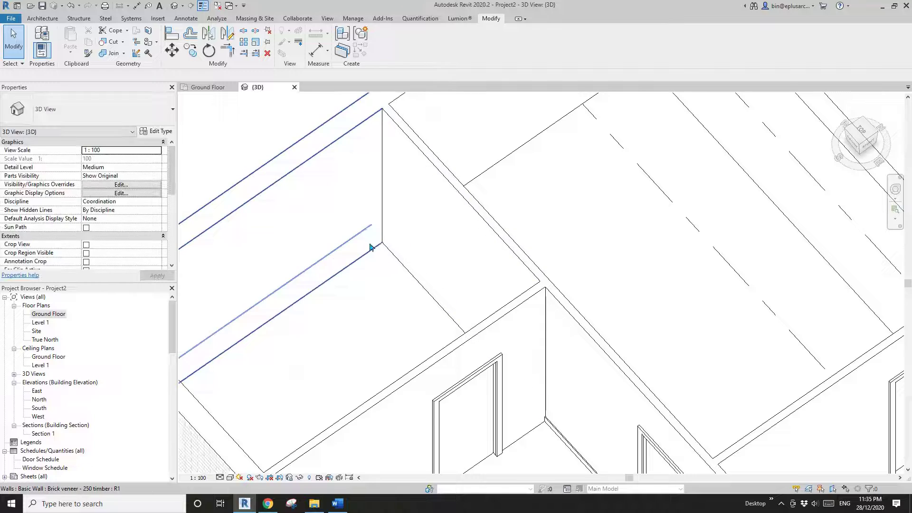
scroll(372, 247, "down", 3)
scroll(434, 230, "down", 2)
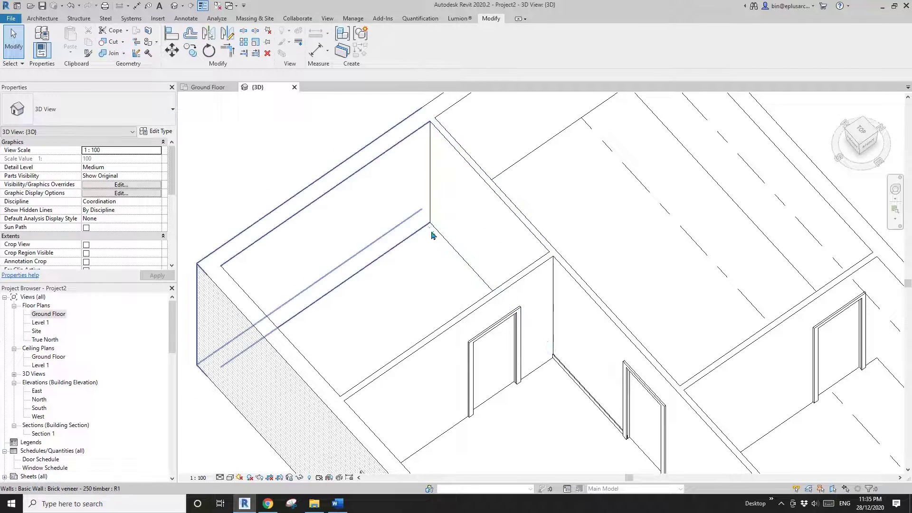
Place a horizontal wall sweep of type new sweep on the corner room's rear stud partition.
left_click(42, 19)
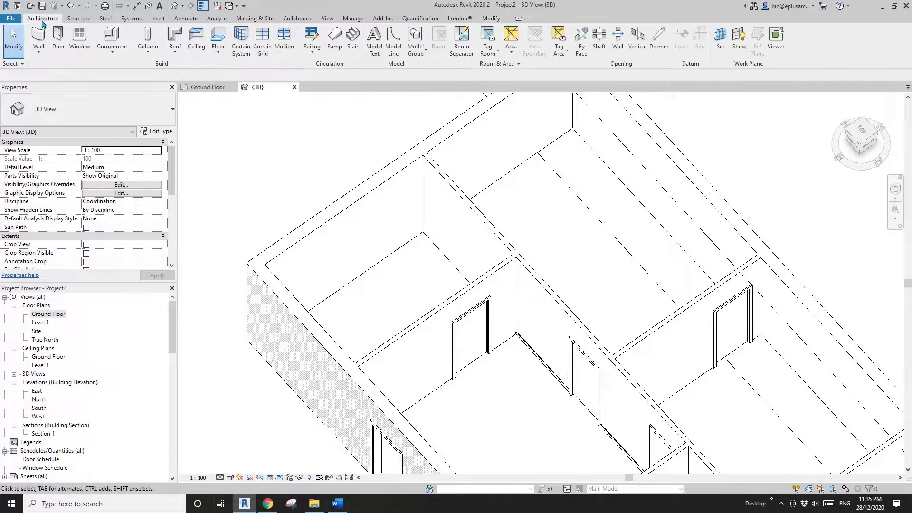
left_click(43, 54)
left_click(62, 129)
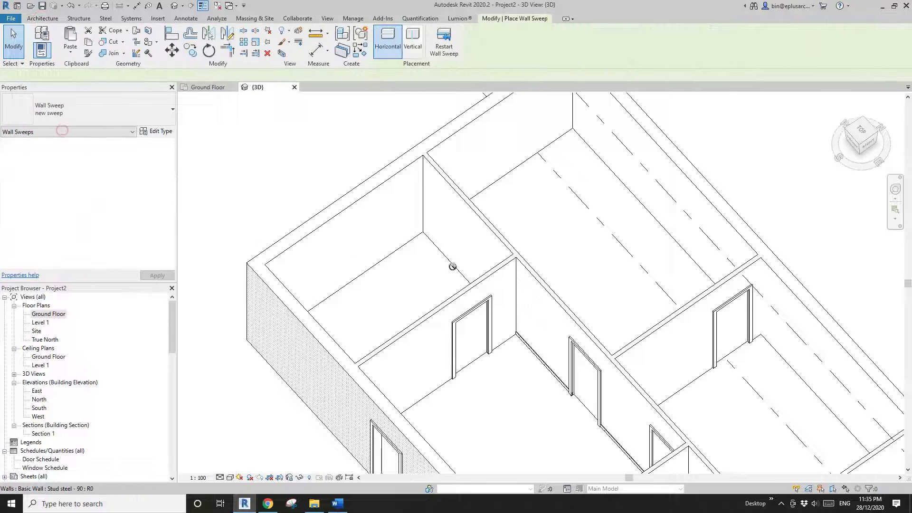
middle_click_drag(451, 265, 484, 277, "shift")
scroll(483, 275, "up", 1)
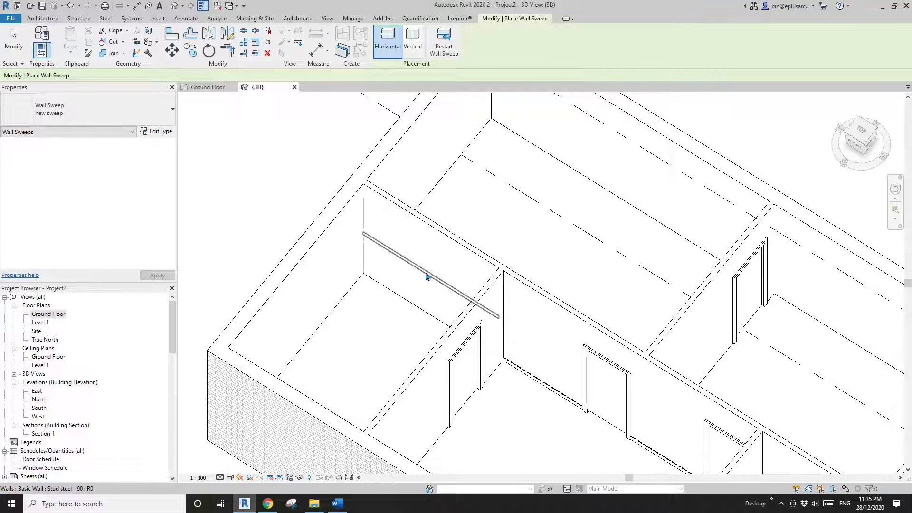
left_click(427, 260)
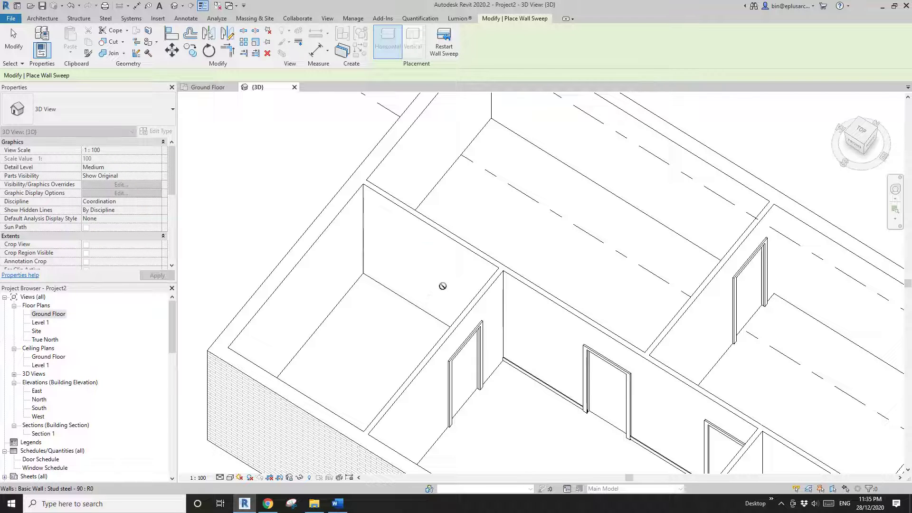
key("Escape")
Set the placed sweep's offset from the Ground Floor level to 0.
left_click(441, 266)
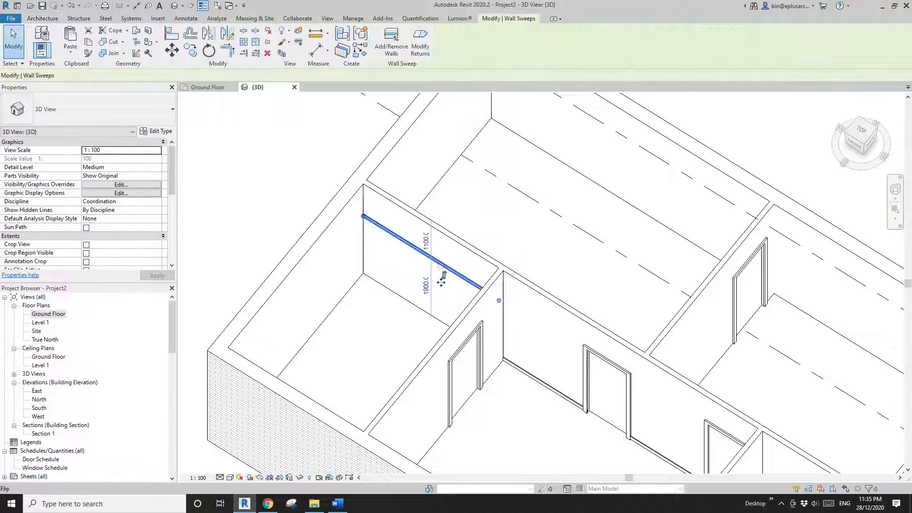
left_click(426, 293)
key("Return")
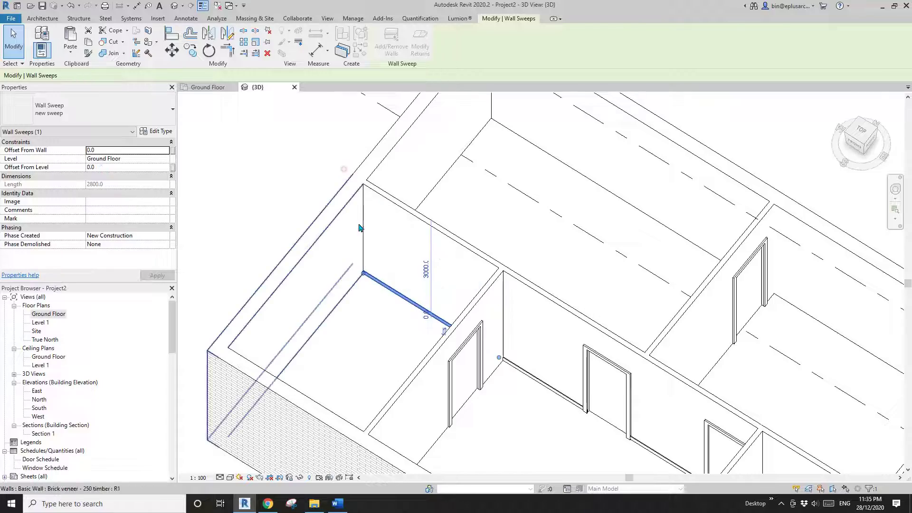
left_click(343, 169)
Extend the sweep onto the corner room's side brick veneer wall, front brick veneer wall and stud partition with the door.
middle_click_drag(372, 276, 527, 238, "shift")
left_click(411, 281)
left_click(394, 57)
left_click(467, 221)
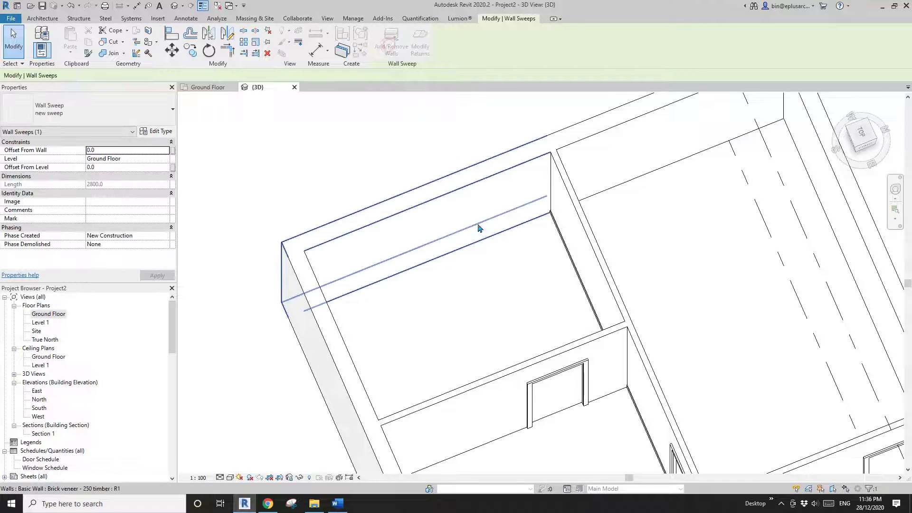
left_click(460, 403)
key("Escape")
key("Escape")
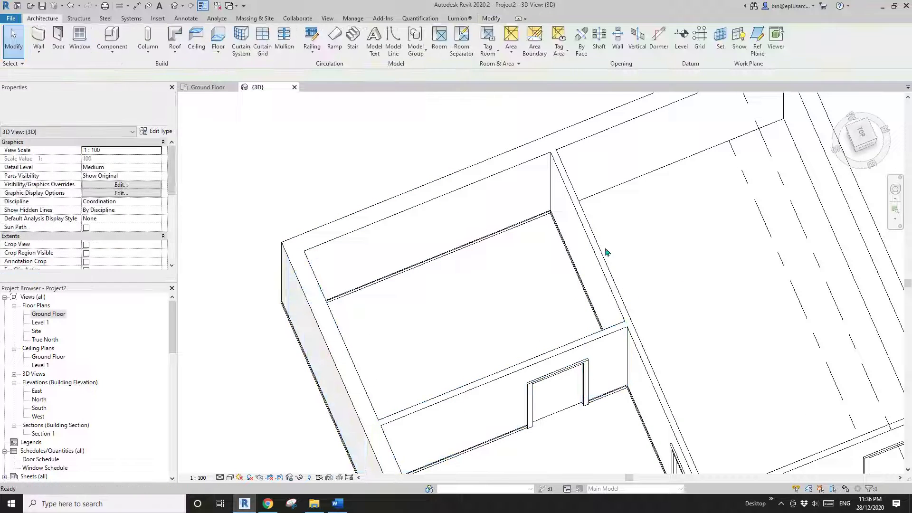
Remove the sweep segment from the outer face of the front brick veneer wall.
middle_click_drag(606, 252, 255, 179, "shift")
left_click(581, 149)
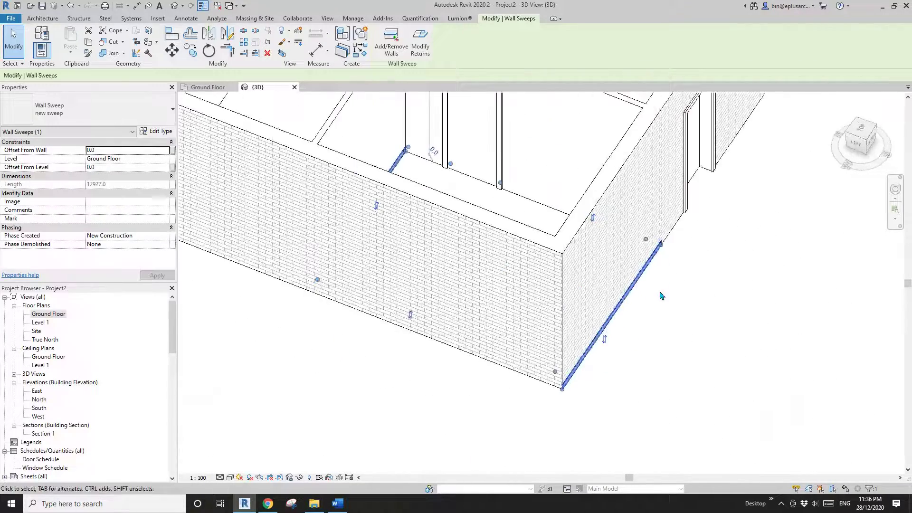
middle_click_drag(643, 275, 584, 277)
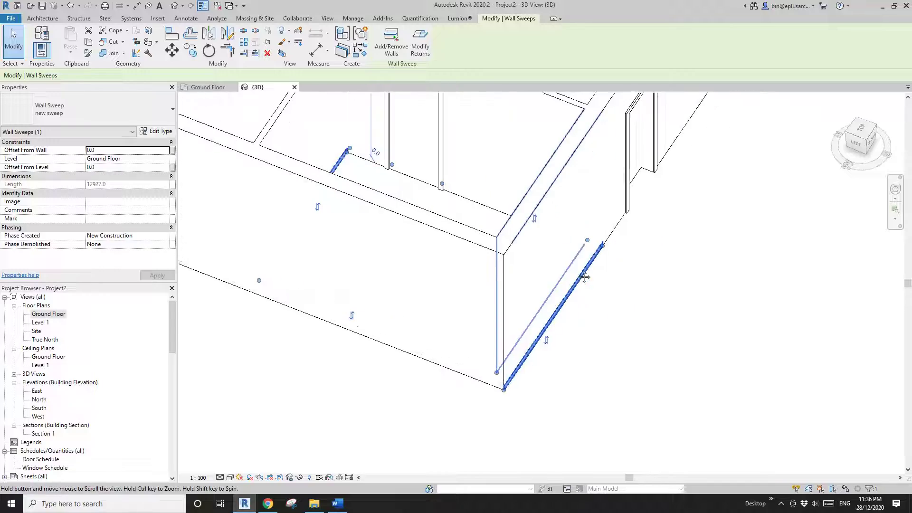
left_click(397, 48)
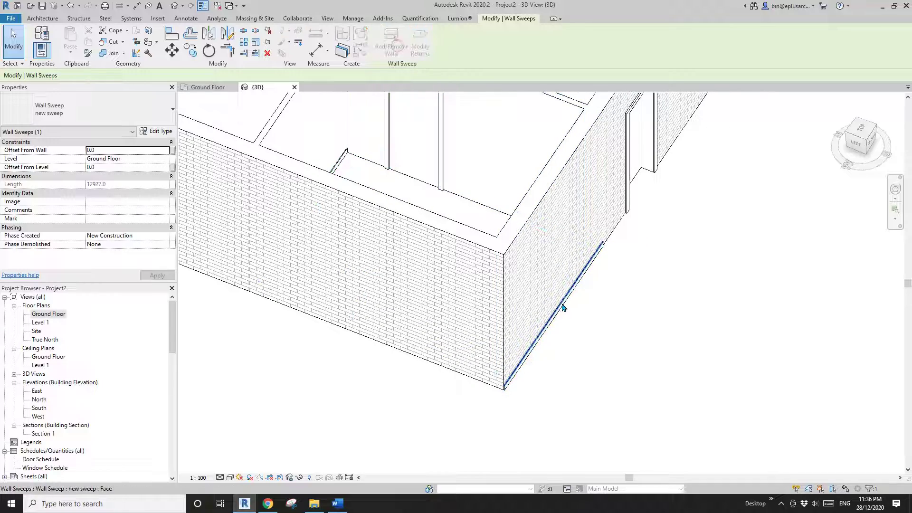
left_click(573, 283)
middle_click_drag(535, 285, 702, 321, "shift")
middle_click_drag(512, 230, 130, 248)
scroll(505, 246, "down", 4)
key("Escape")
key("Escape")
Remove the sweep segment from the middle-room side of the stud partition with the door.
scroll(420, 269, "up", 1)
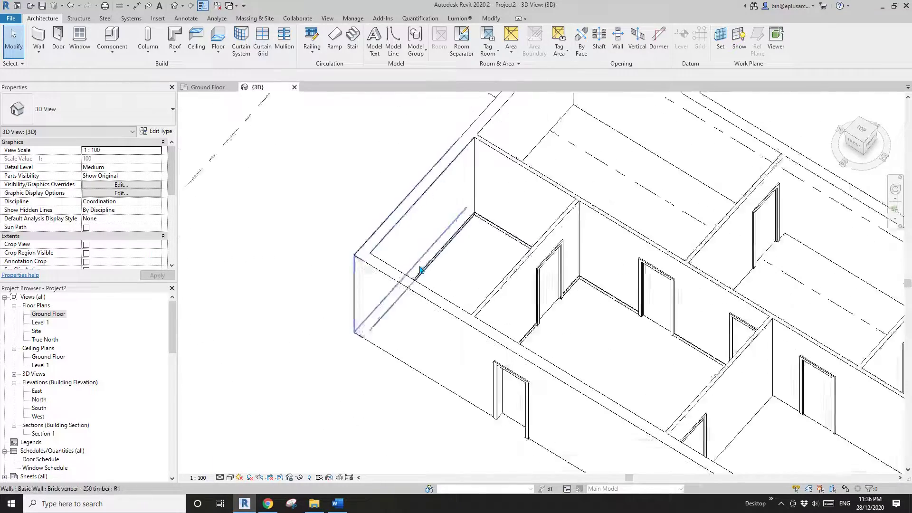
scroll(576, 309, "up", 5)
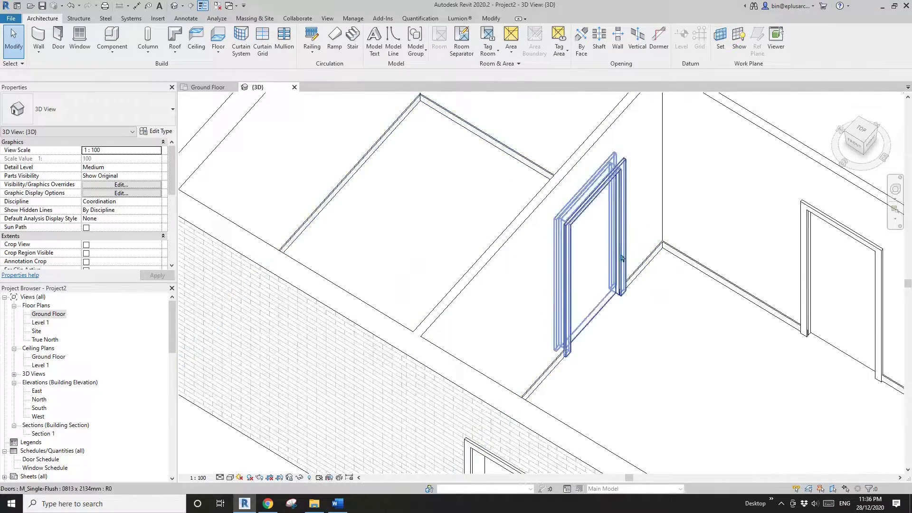
scroll(617, 261, "down", 4)
scroll(594, 270, "up", 3)
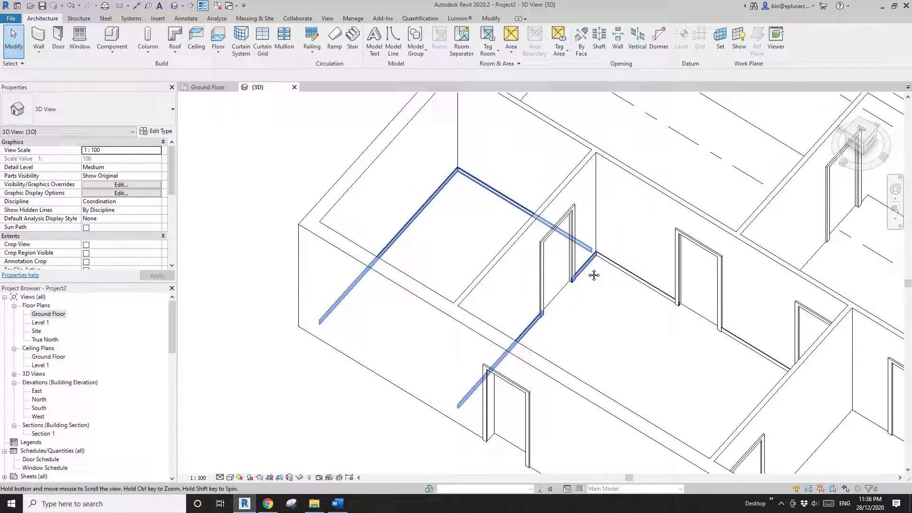
left_click(519, 209)
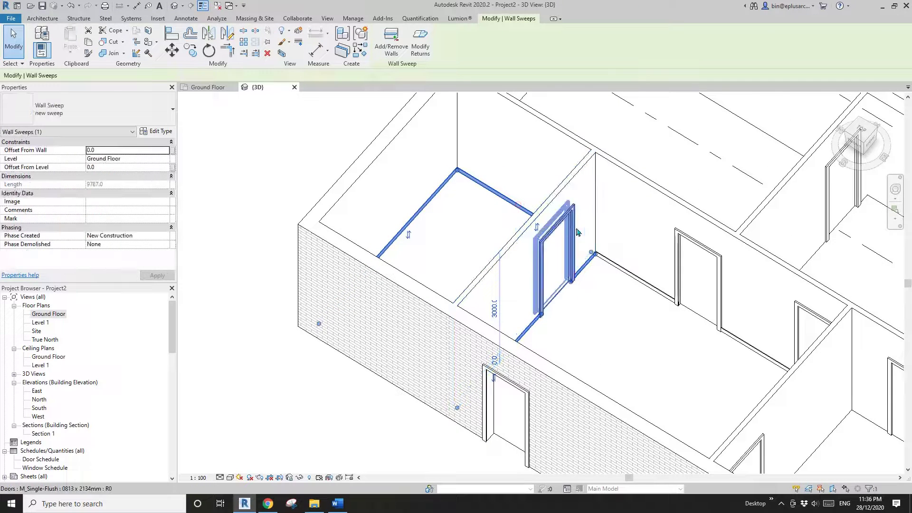
left_click(391, 38)
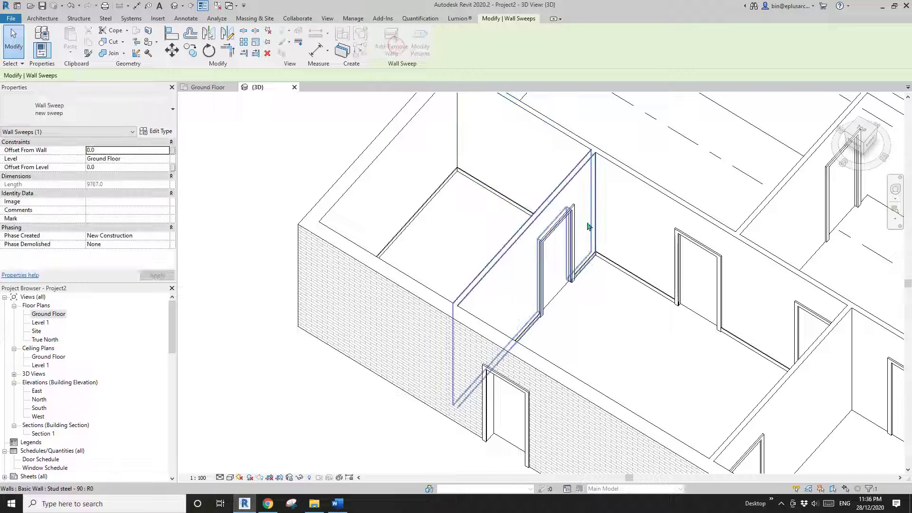
scroll(562, 258, "down", 2)
middle_click_drag(562, 258, 665, 258, "shift")
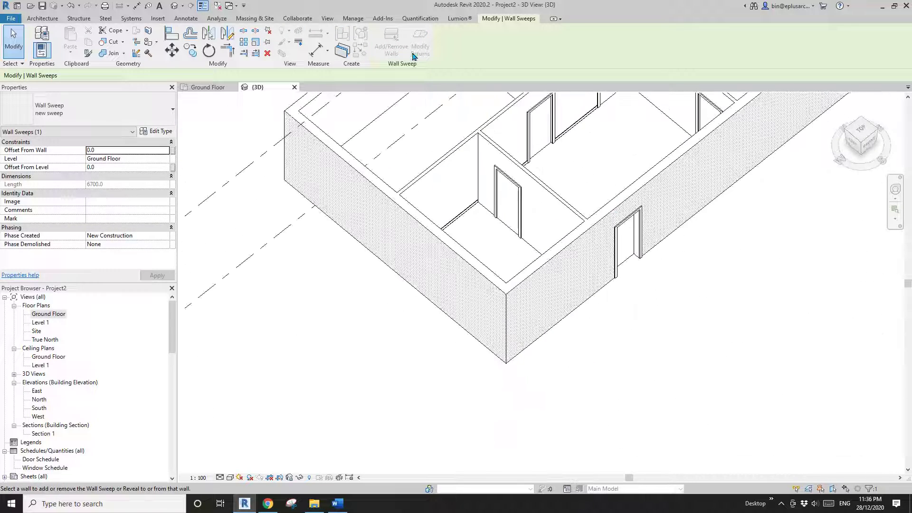
left_click(473, 209)
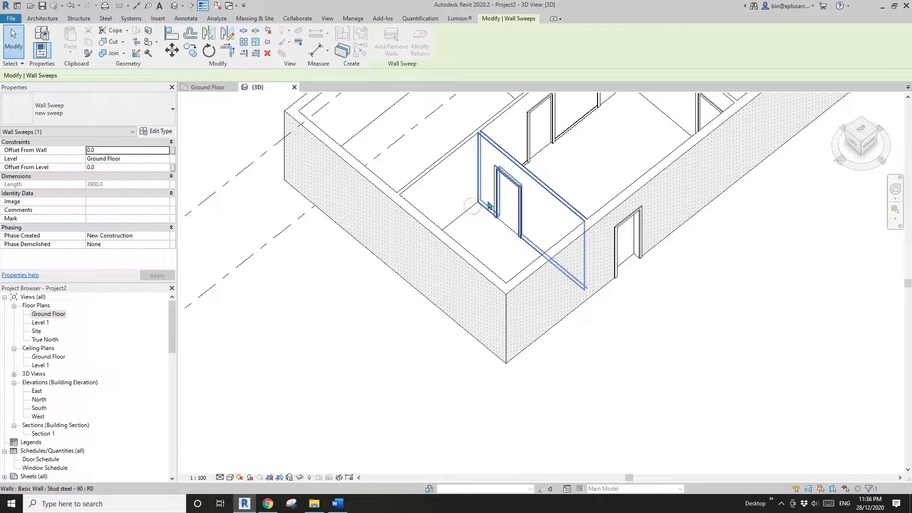
key("Escape")
key("Escape")
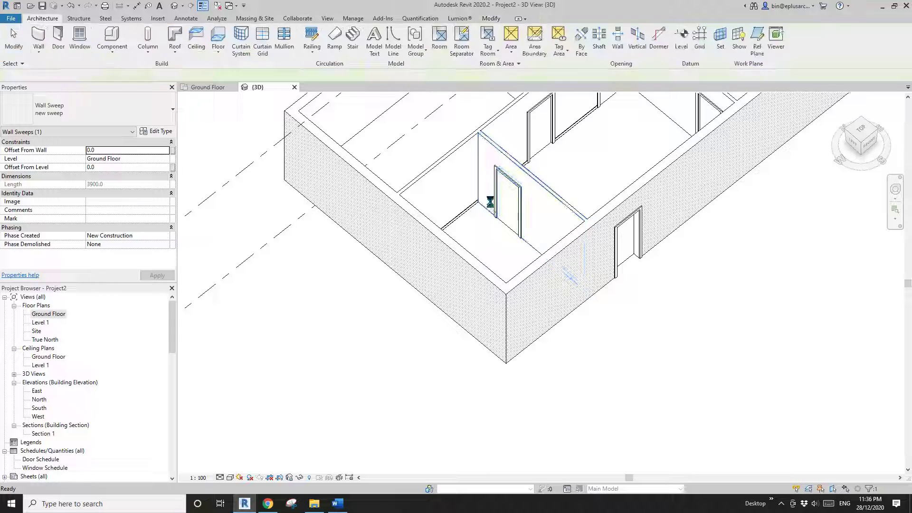
Add the sweep to the corner room's inner faces of the door partition and the front brick veneer wall.
left_click(477, 218)
scroll(476, 217, "up", 5)
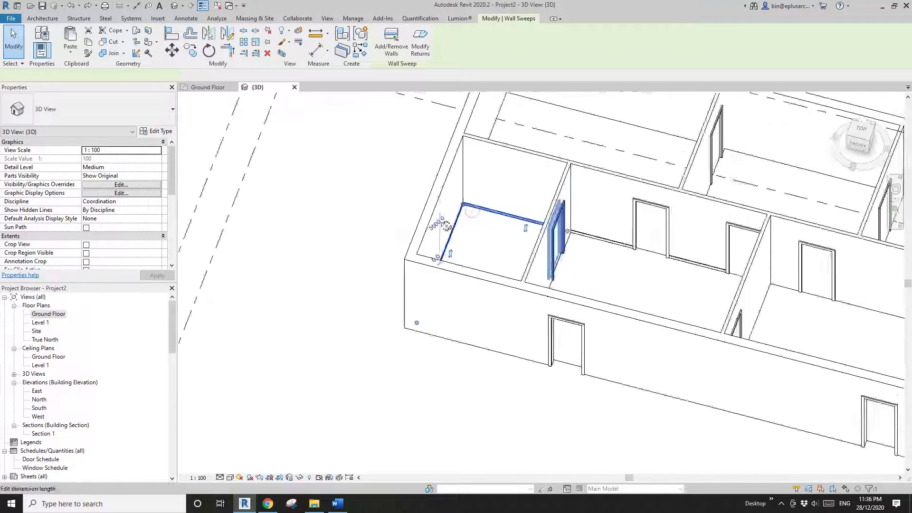
middle_click_drag(477, 218, 542, 245)
left_click(388, 42)
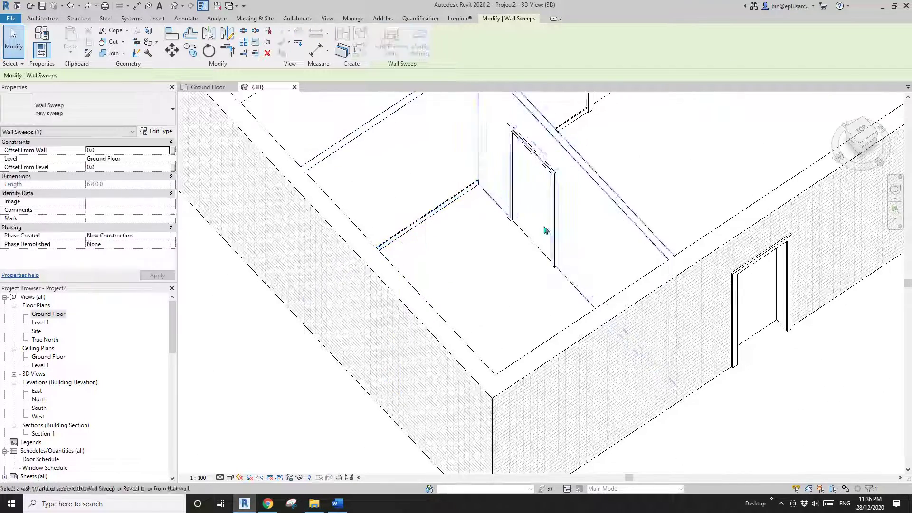
left_click(586, 235)
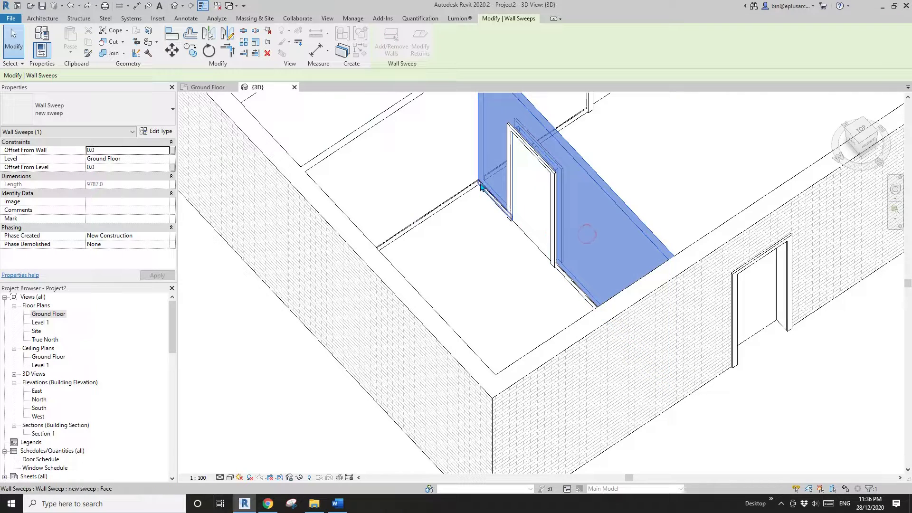
middle_click_drag(575, 264, 618, 223, "shift")
key("Escape")
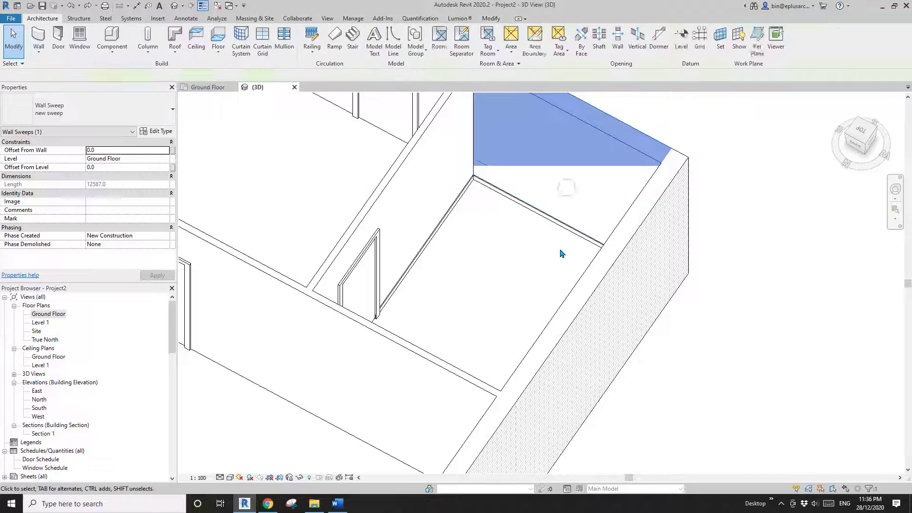
Examine the sweep around the corner room from several sides, including its corners and the break at the door opening.
middle_click_drag(560, 254, 547, 215, "shift")
left_click(547, 215)
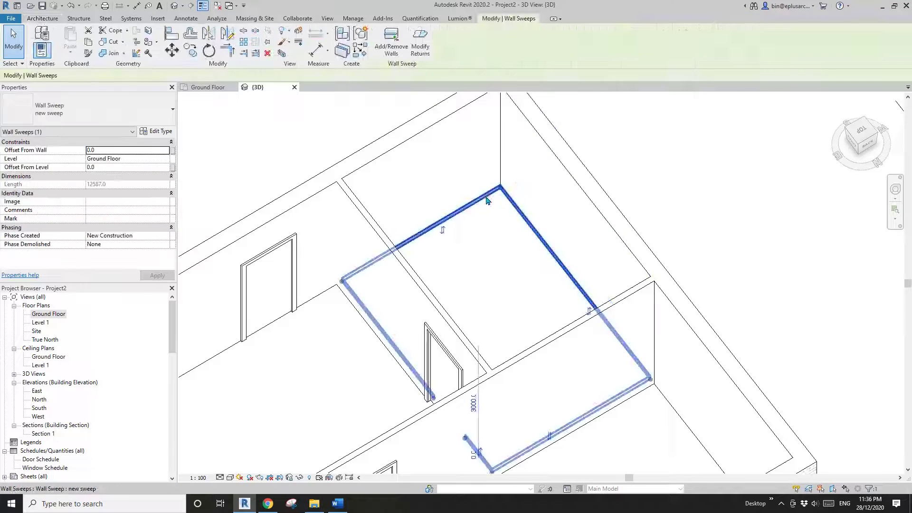
middle_click_drag(357, 275, 361, 218)
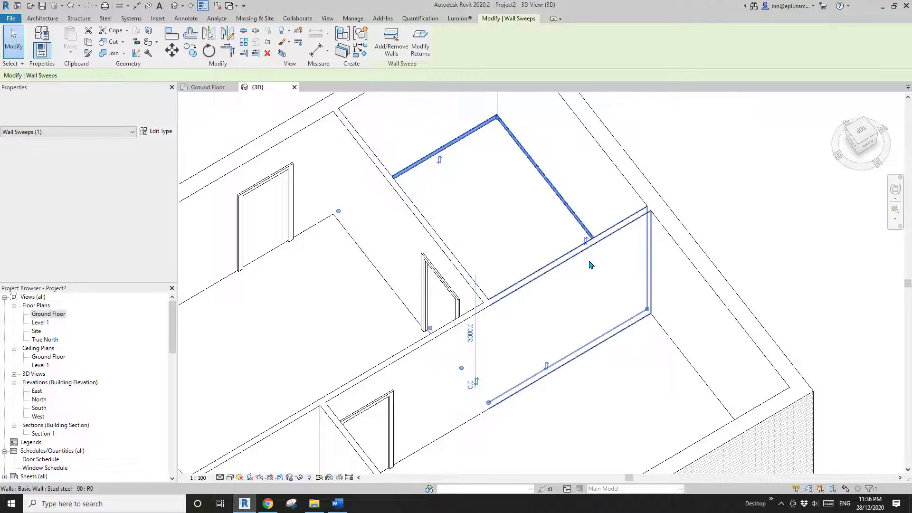
middle_click_drag(590, 261, 450, 280, "shift")
left_click(462, 261)
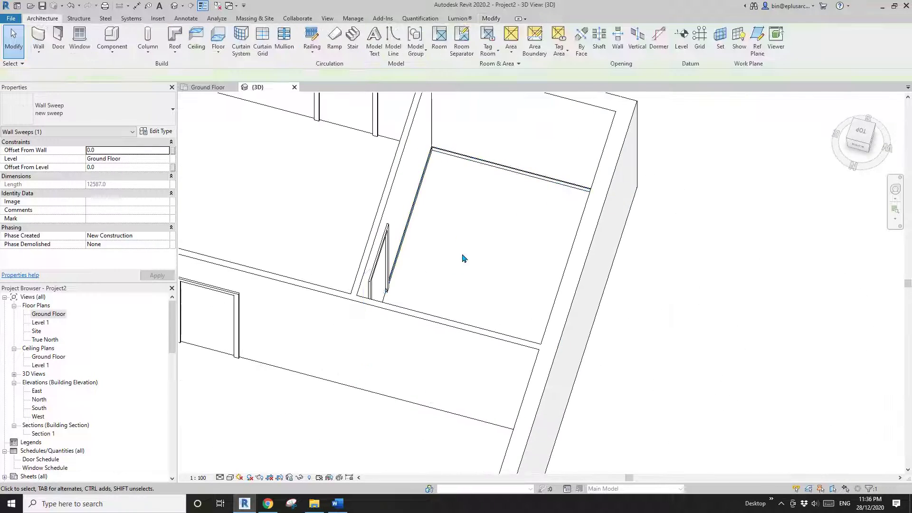
middle_click_drag(474, 237, 369, 265, "shift")
middle_click_drag(534, 243, 461, 247, "shift")
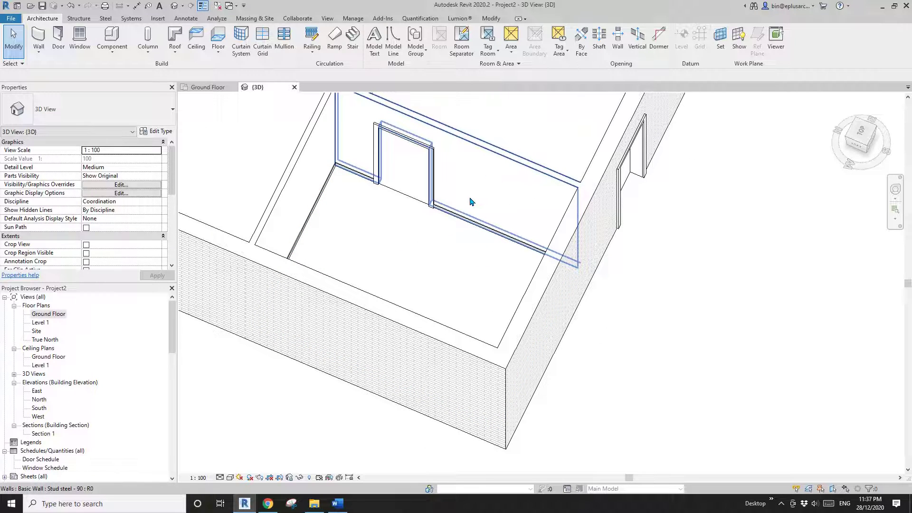
middle_click_drag(469, 202, 460, 256, "shift")
left_click(459, 256)
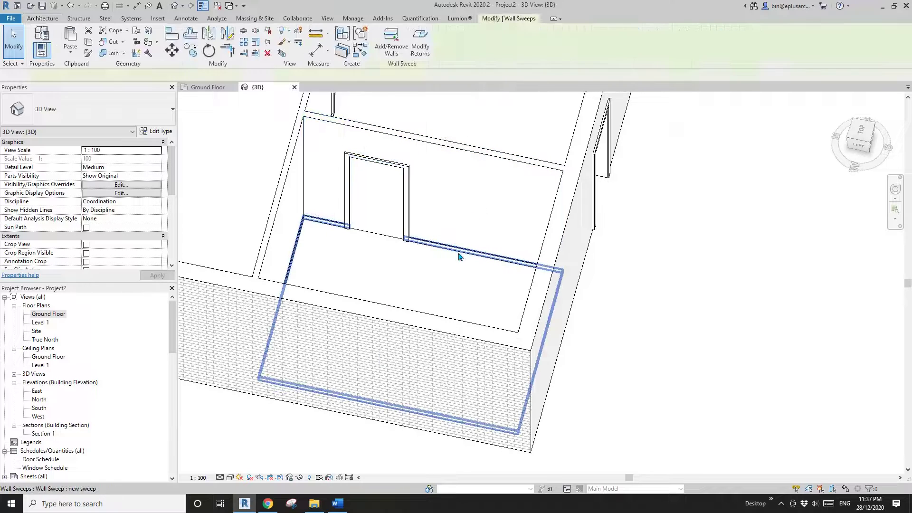
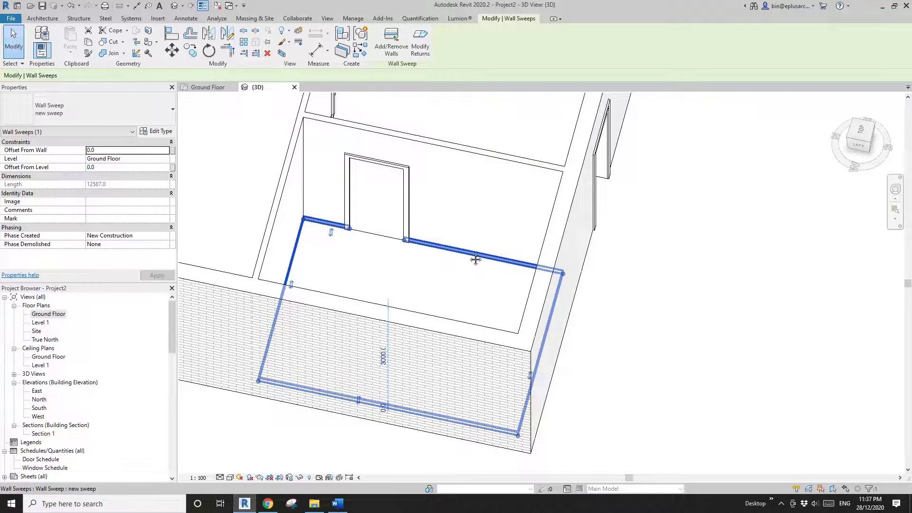
left_click(464, 269)
left_click(463, 255)
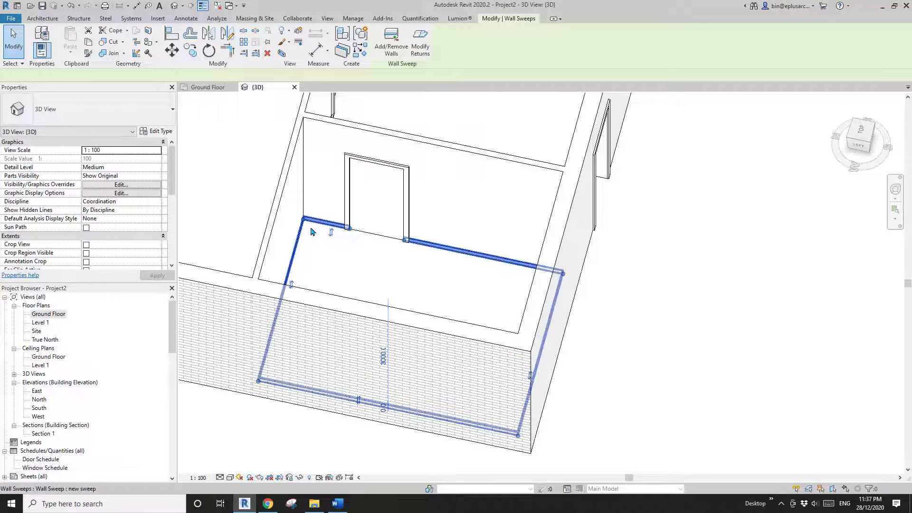
middle_click_drag(492, 349, 432, 362, "shift")
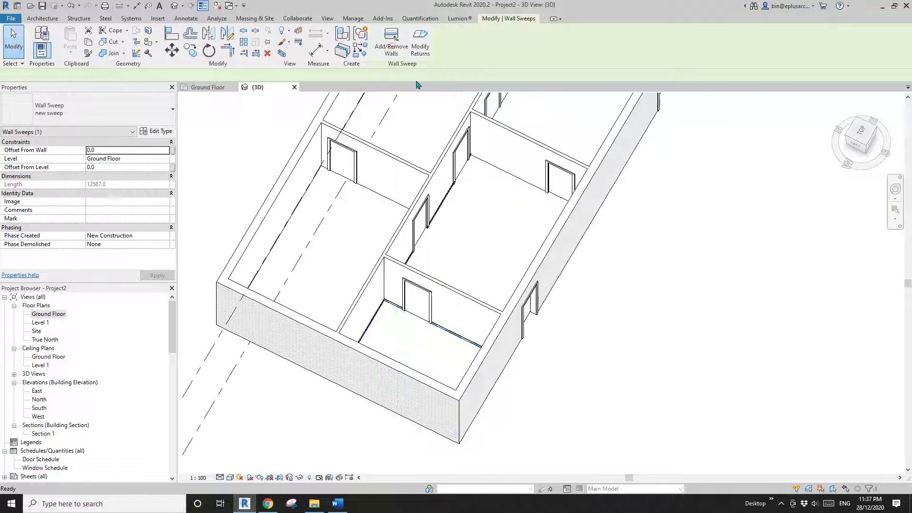
Extend the corner room's sweep to the adjacent rear room's door partition, long exterior wall and end brick veneer wall.
left_click(389, 188)
left_click(285, 209)
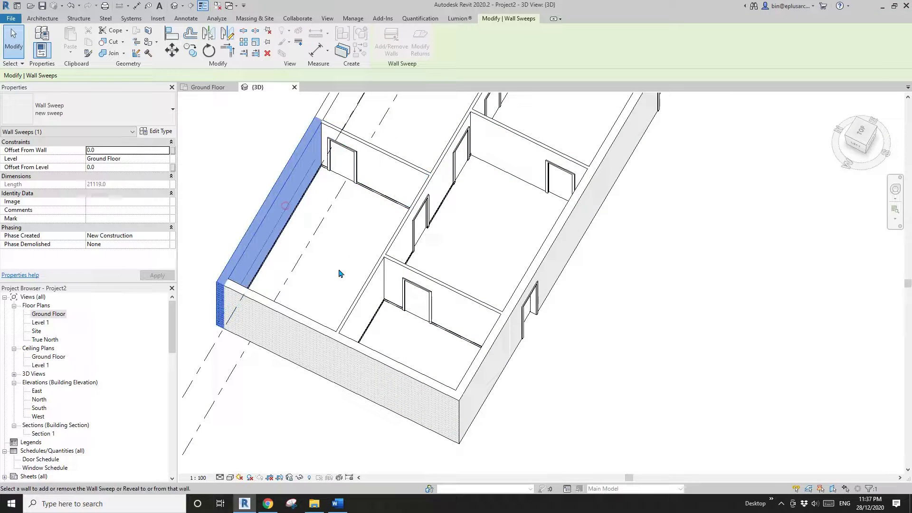
middle_click_drag(413, 246, 230, 234, "shift")
scroll(361, 209, "up", 2)
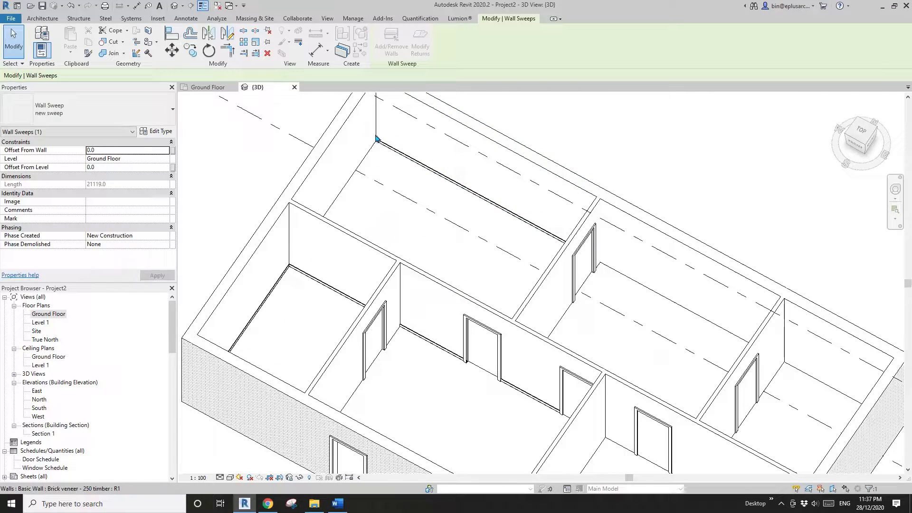
left_click(352, 172)
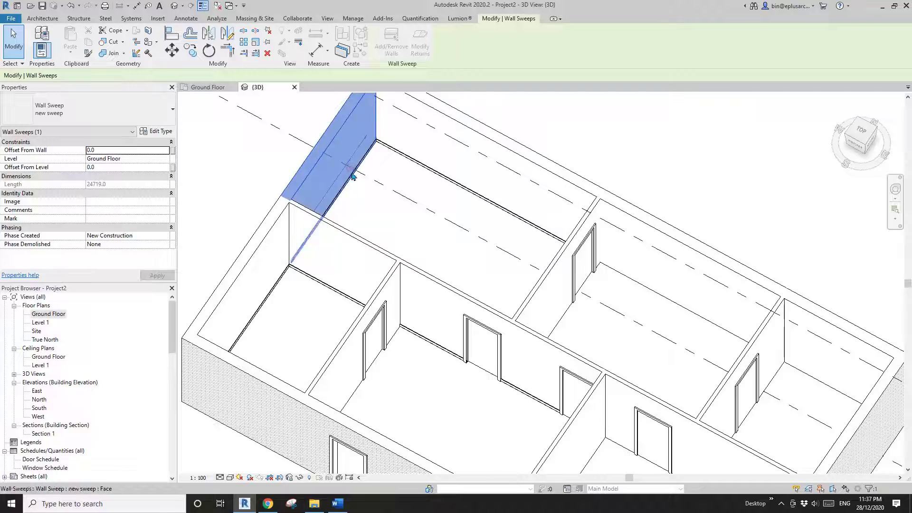
middle_click_drag(353, 172, 456, 223, "shift")
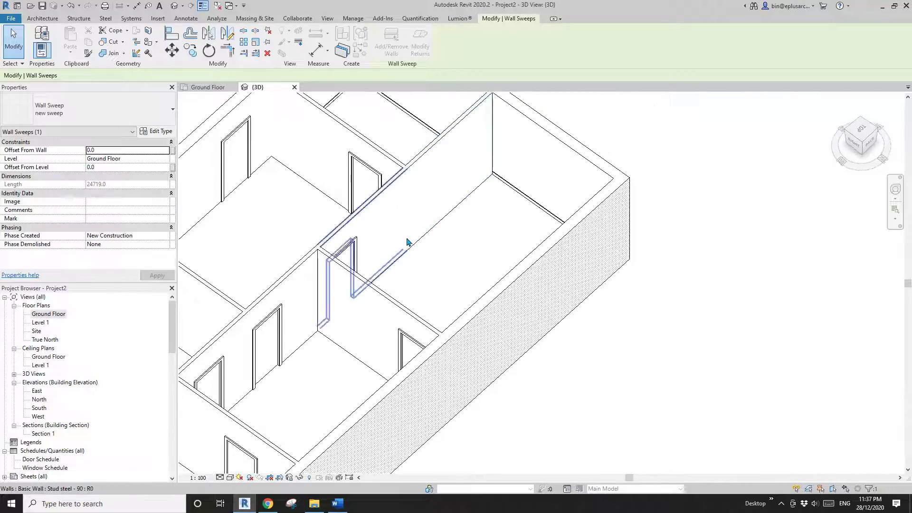
middle_click_drag(405, 256, 577, 277, "shift")
key("Escape")
Select the continuous sweep and examine its segments across the corner room and the adjacent rear room.
middle_click_drag(413, 159, 418, 225)
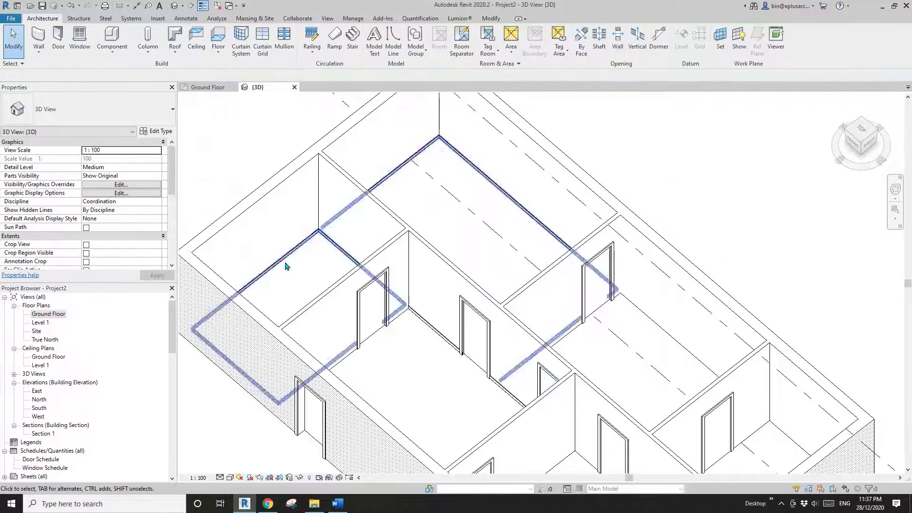
scroll(415, 227, "down", 4)
scroll(410, 231, "up", 5)
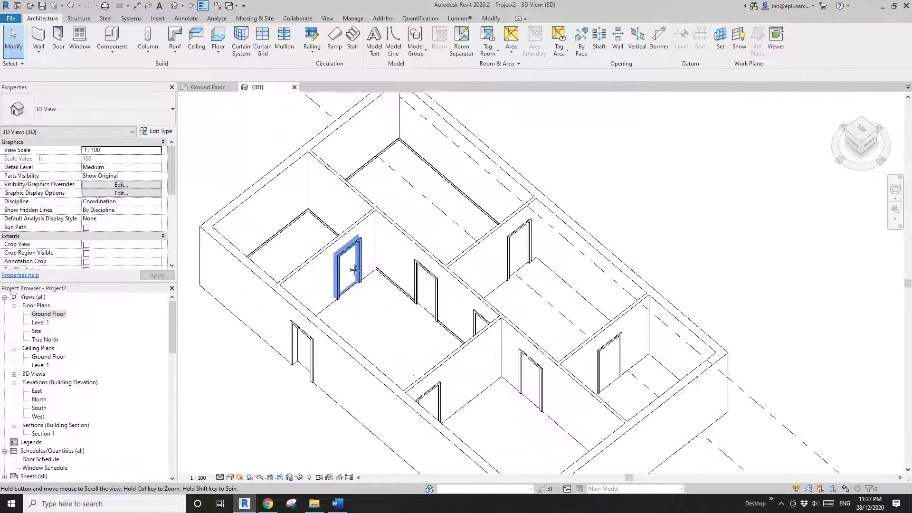
left_click(316, 195)
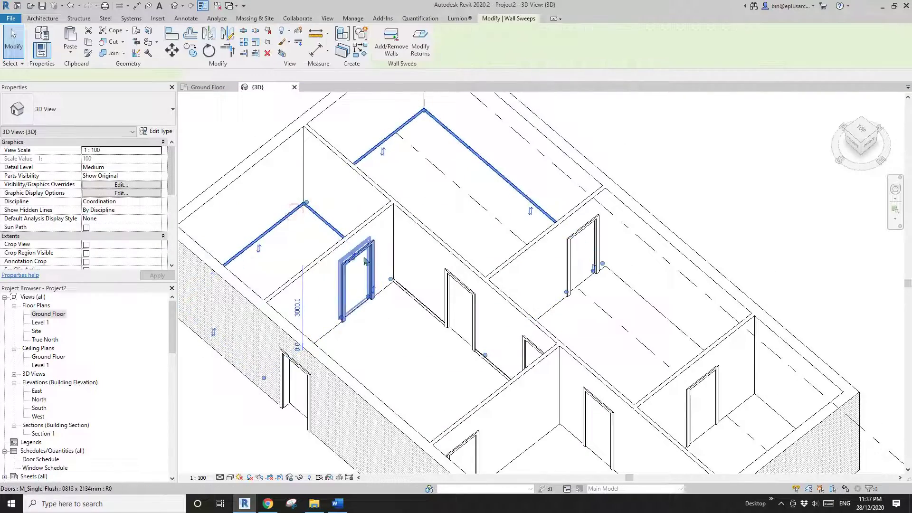
scroll(367, 254, "down", 2)
left_click_drag(402, 278, 462, 256, "shift")
middle_click_drag(462, 256, 491, 246, "shift")
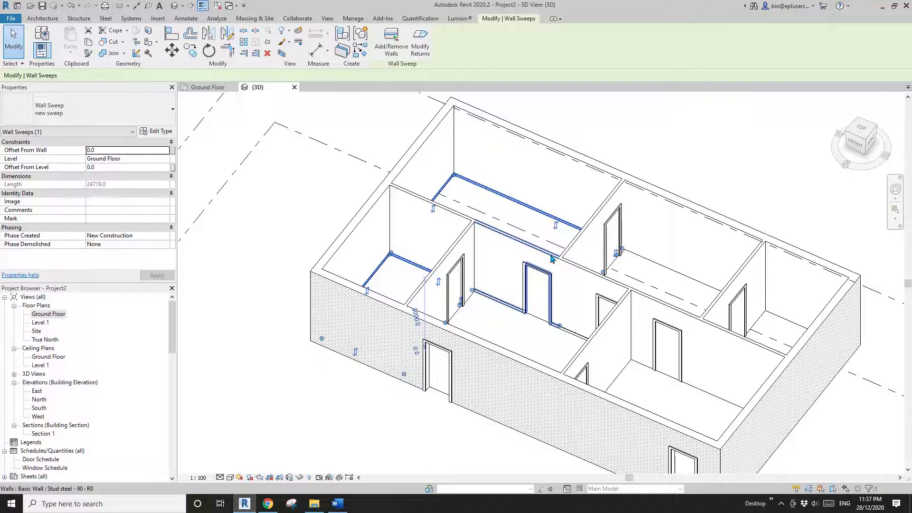
middle_click_drag(552, 259, 528, 301, "shift")
scroll(510, 246, "up", 2)
middle_click_drag(517, 247, 530, 247)
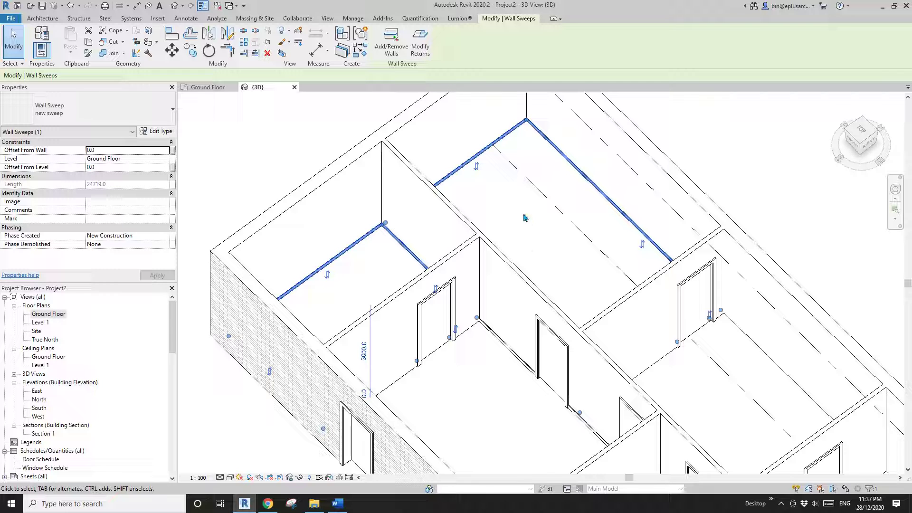
middle_click_drag(546, 200, 532, 214)
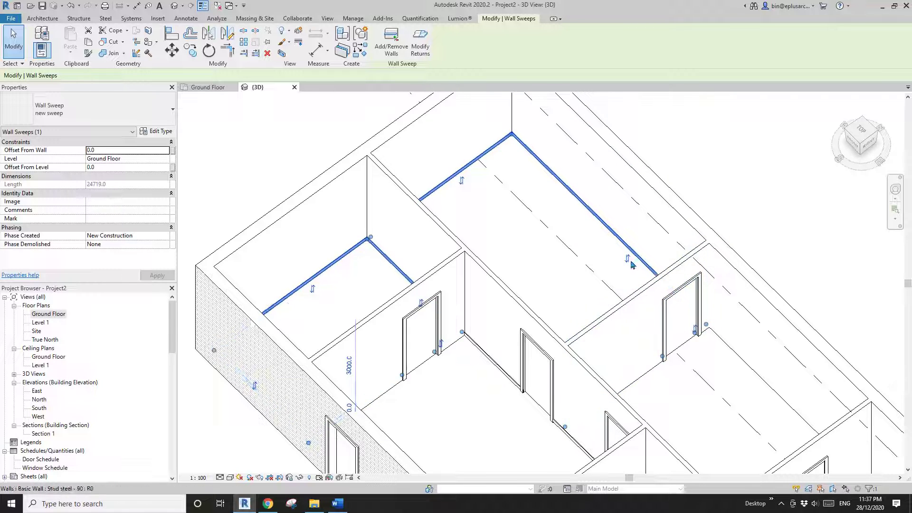
middle_click_drag(631, 264, 595, 221)
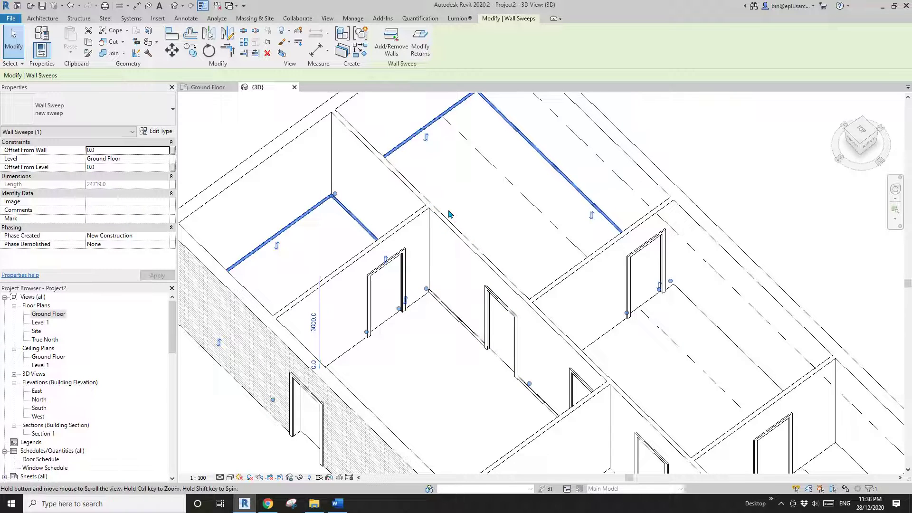
middle_click_drag(451, 214, 478, 237)
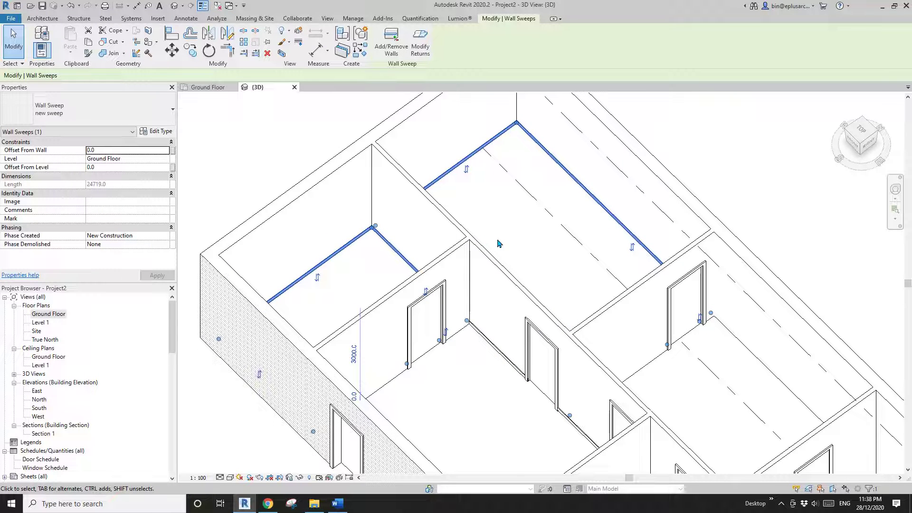
middle_click_drag(501, 246, 514, 244)
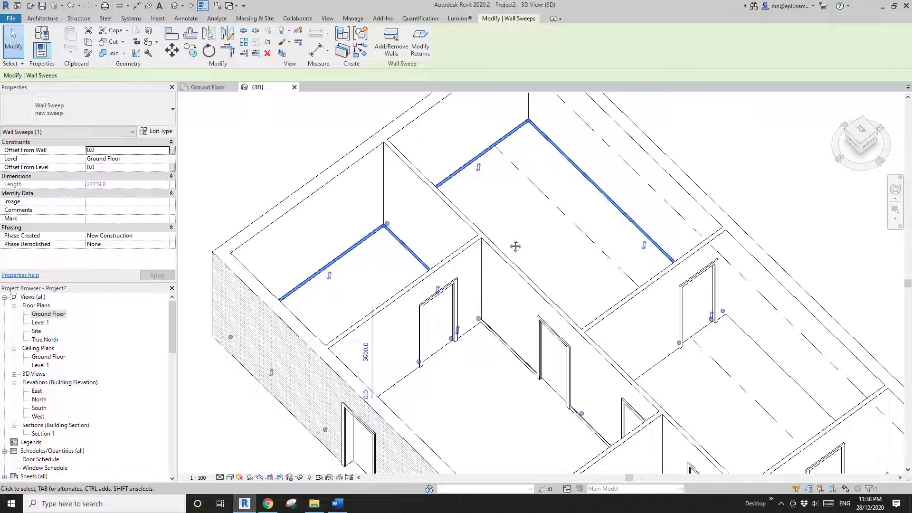
Delete the wall sweep that spans the corner room and the adjacent rear room.
key("Escape")
middle_click_drag(519, 213, 510, 212, "shift")
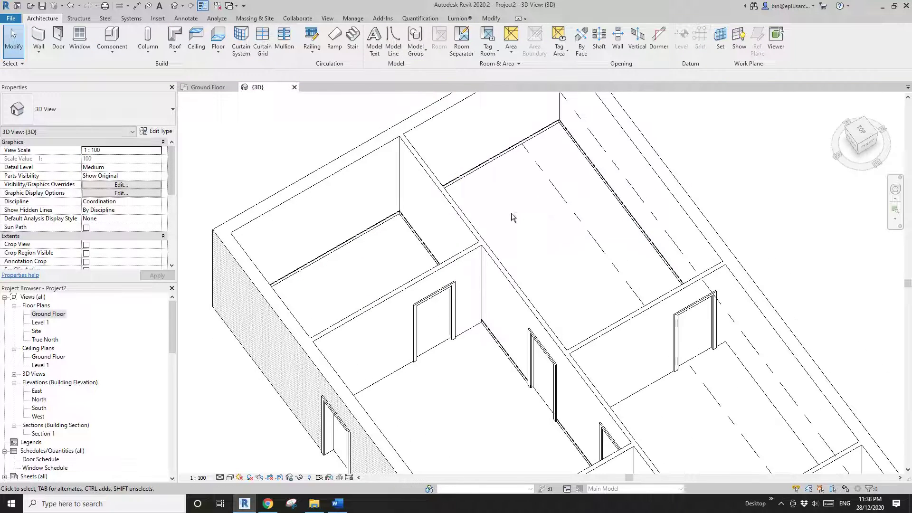
left_click(499, 157)
key("Delete")
Place a separate "new sweep" wall sweep at the base of each of the corner room's two inner brick veneer faces.
scroll(359, 236, "down", 1)
middle_click_drag(421, 241, 375, 266, "shift")
scroll(383, 212, "up", 1)
left_click(47, 54)
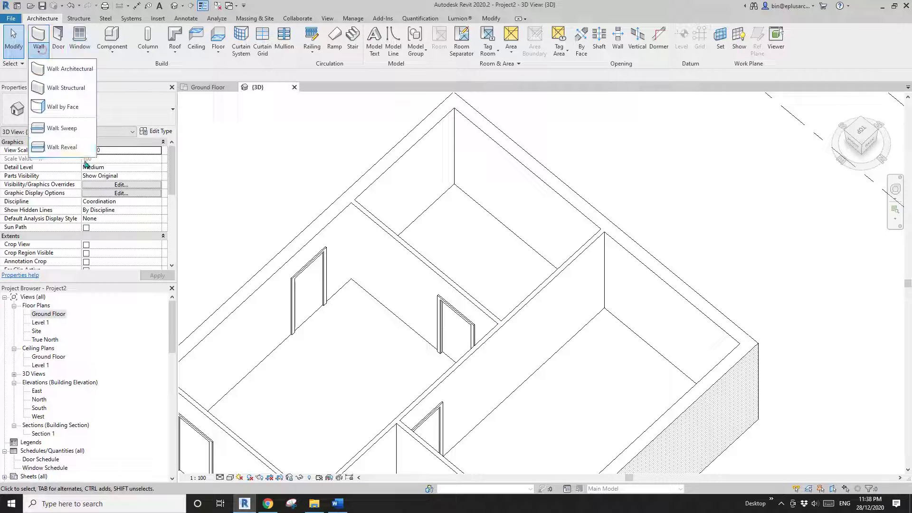
left_click(54, 129)
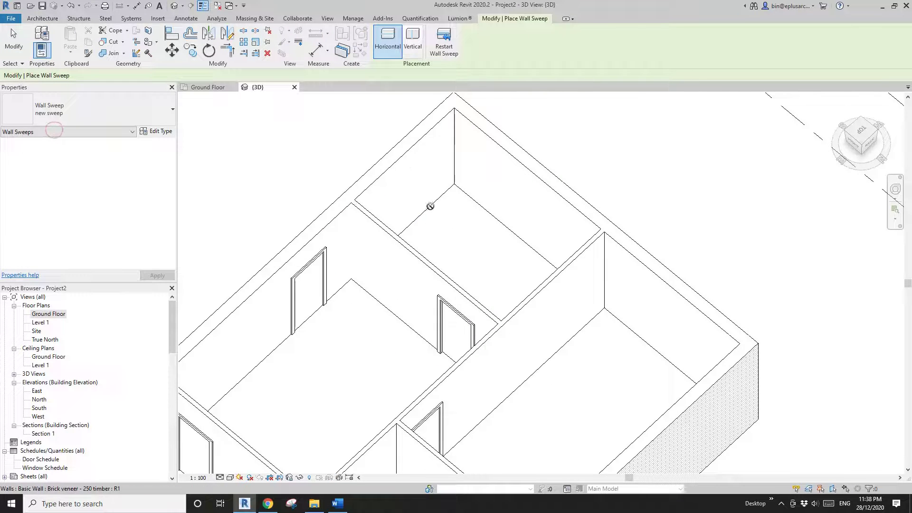
scroll(430, 206, "up", 2)
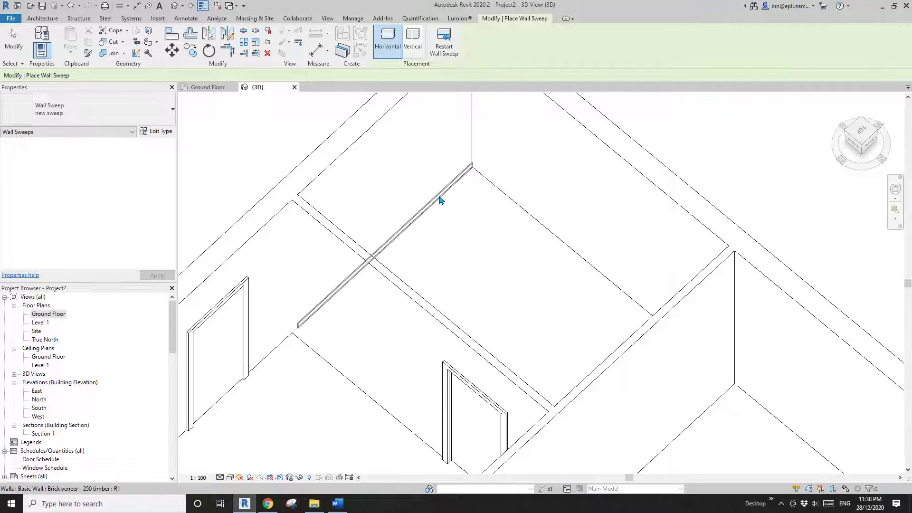
left_click(439, 196)
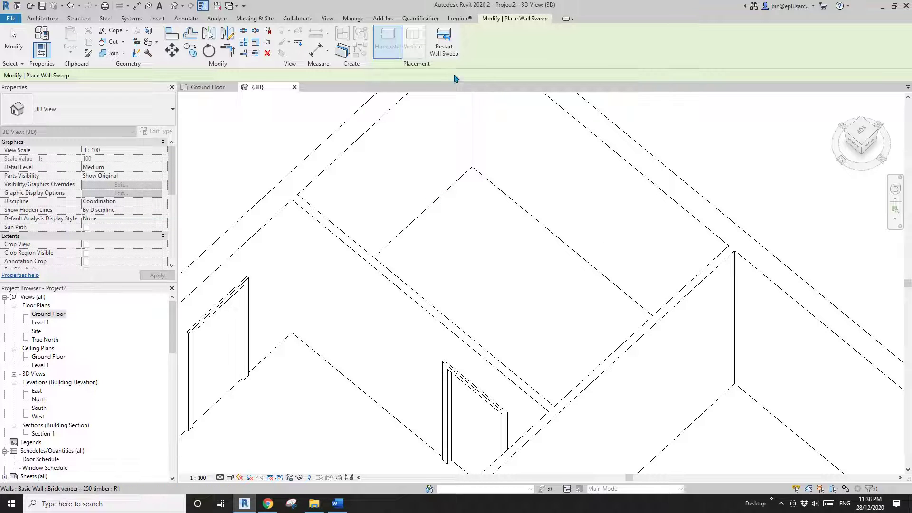
left_click(446, 52)
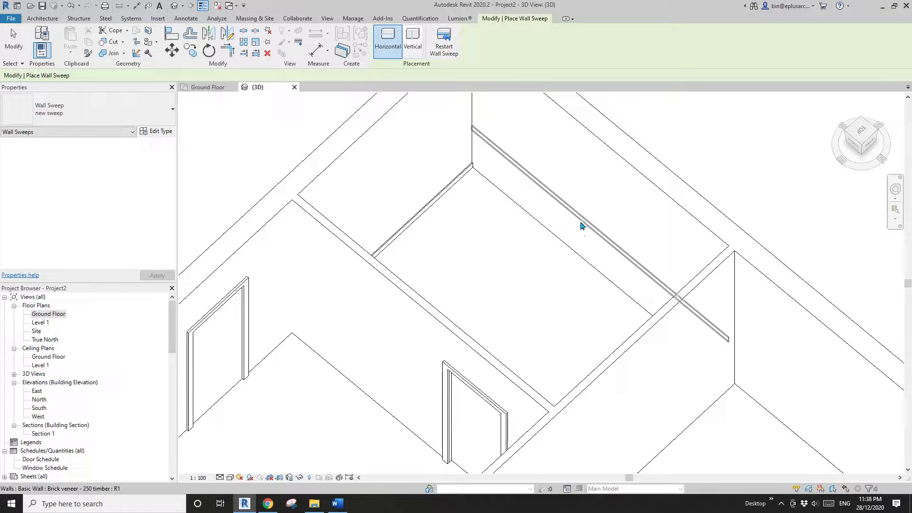
left_click(551, 236)
scroll(529, 230, "down", 4)
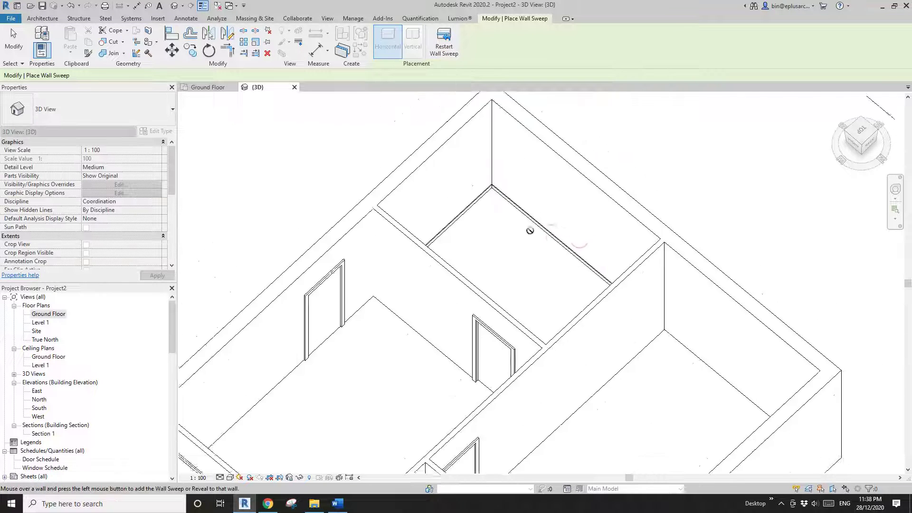
Place separate wall sweeps at the base of the corner room's plain stud partition and its door partition.
left_click(447, 52)
middle_click_drag(464, 126, 501, 312, "shift")
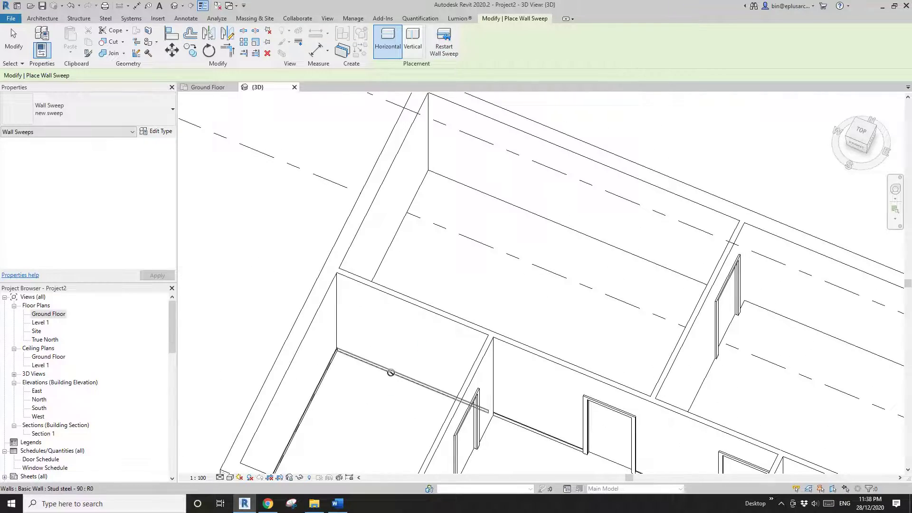
left_click(390, 372)
middle_click_drag(389, 373, 468, 57, "shift")
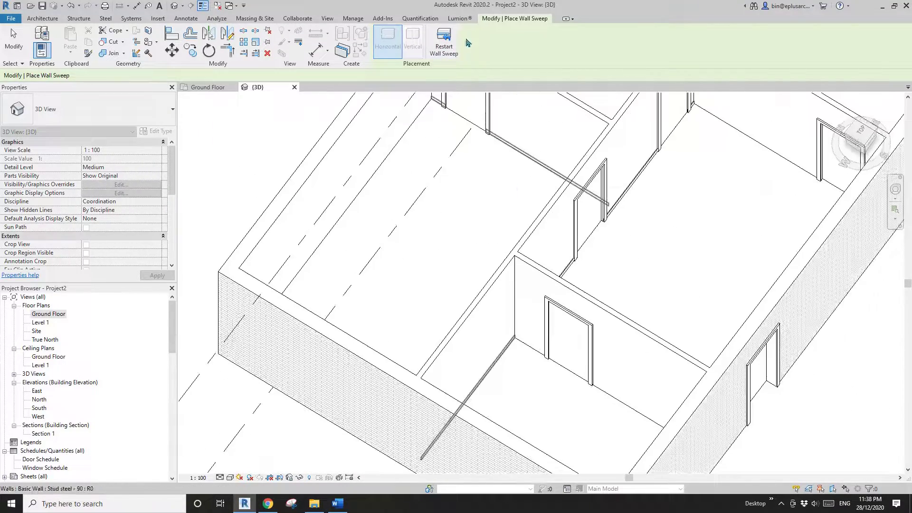
left_click(444, 45)
left_click(610, 398)
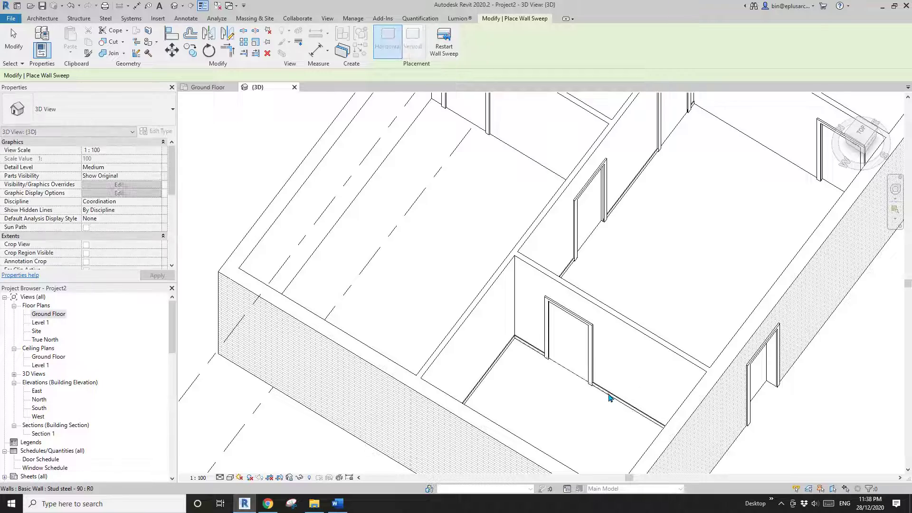
middle_click_drag(612, 352, 543, 254)
key("Escape")
key("Escape")
Select the corner room's individual sweeps in turn and check how each belongs to its own wall.
scroll(536, 304, "up", 2)
left_click(543, 302)
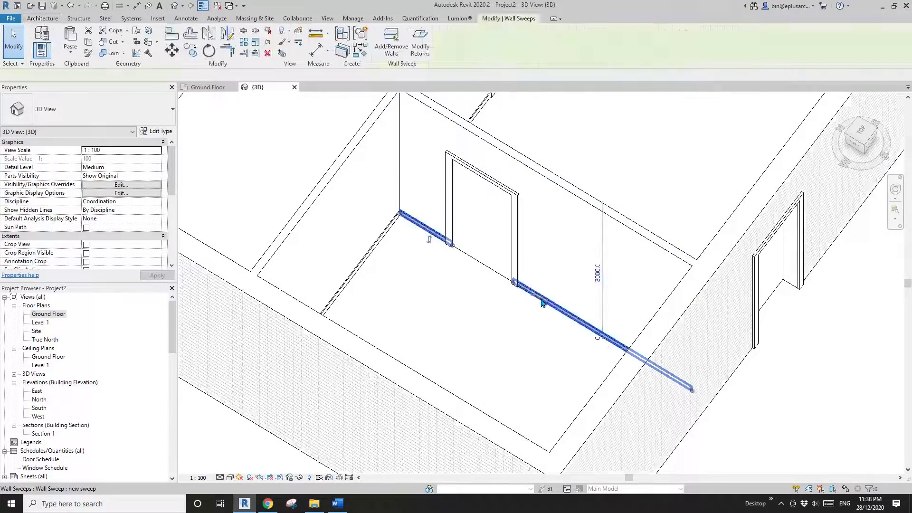
scroll(556, 292, "down", 1)
middle_click_drag(558, 291, 578, 269)
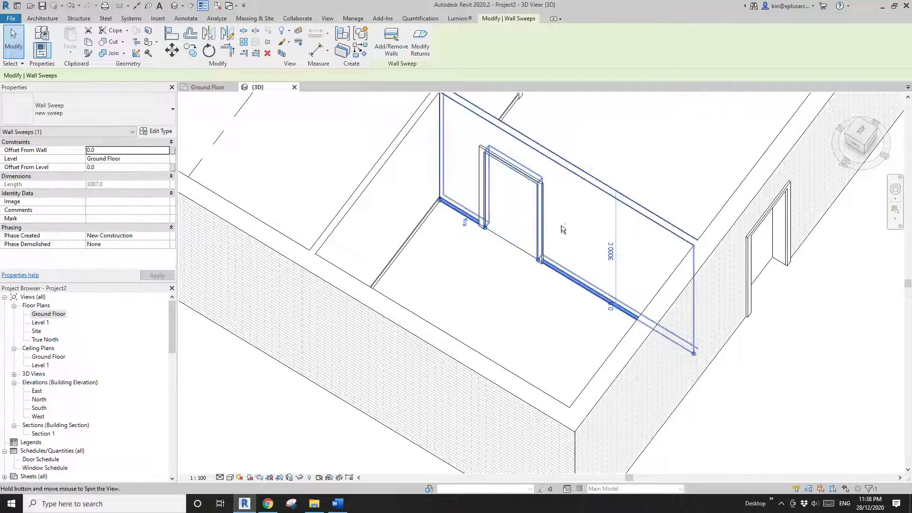
middle_click_drag(562, 229, 484, 274, "shift")
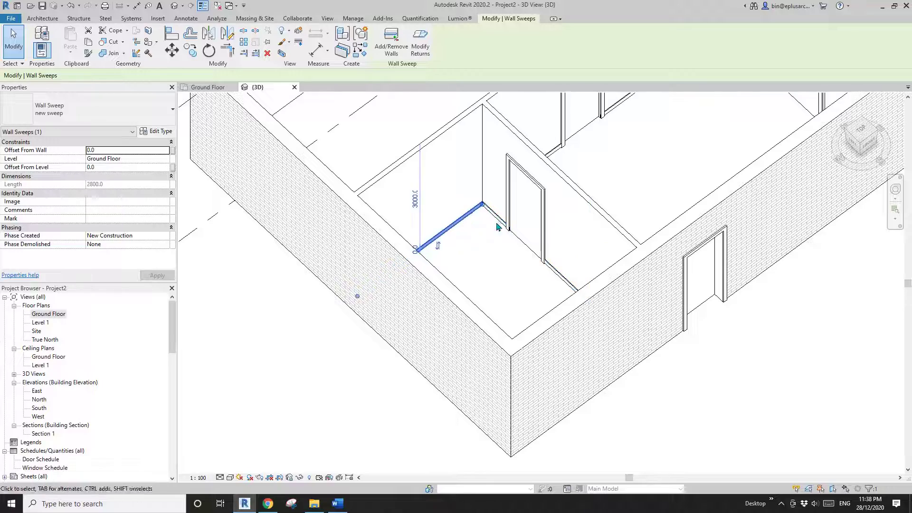
middle_click_drag(497, 227, 537, 279, "shift")
key("Escape")
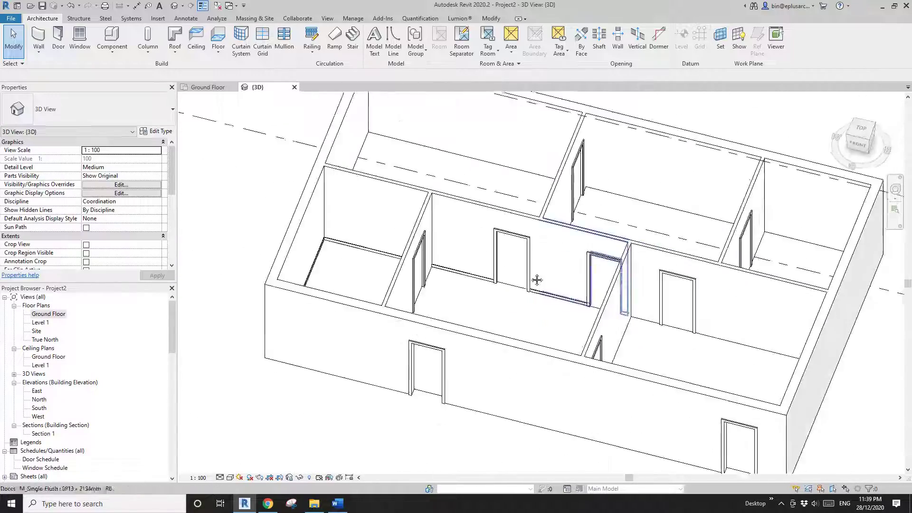
Delete the sweep on the corner room's plain stud partition and the sweep on the middle room's long partition.
scroll(489, 285, "up", 3)
left_click(332, 244)
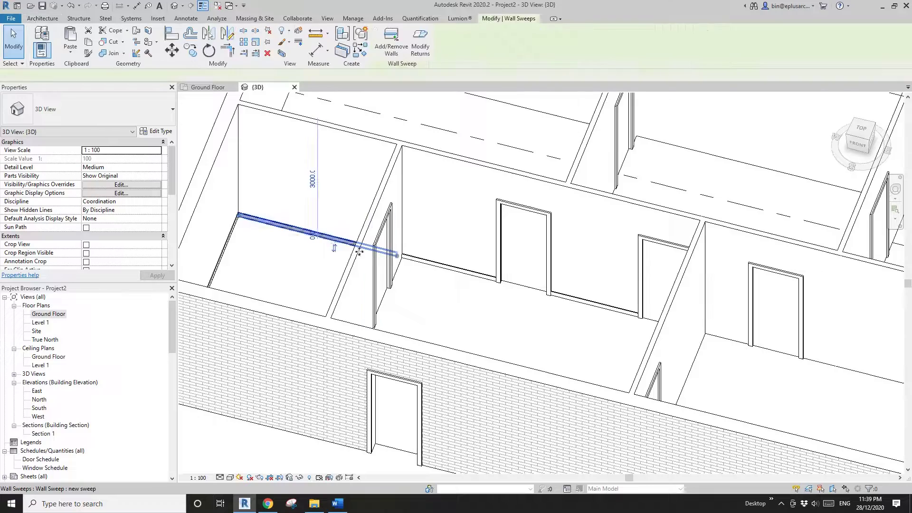
key("d")
key("e")
left_click(590, 304)
key("d")
key("e")
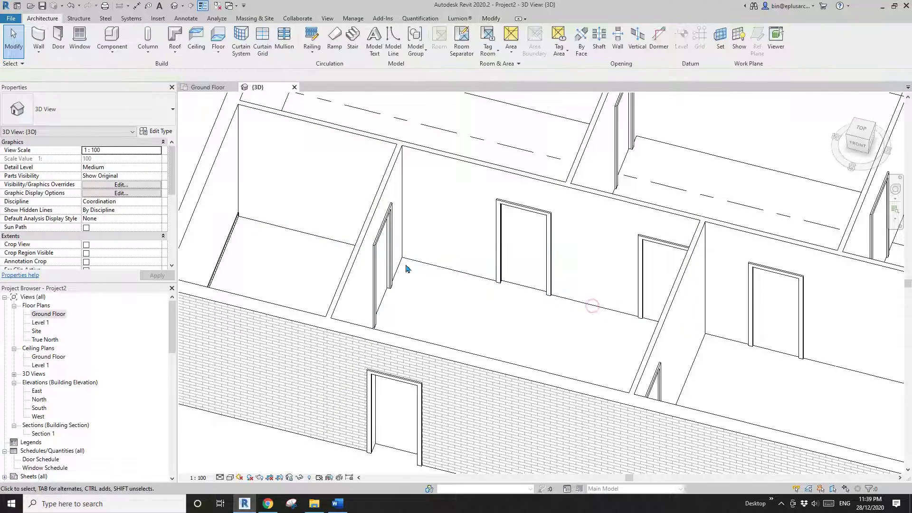
Place a "new sweep" wall sweep at the base of the corner room's plain stud partition.
middle_click_drag(814, 360, 726, 320)
scroll(556, 309, "down", 2)
middle_click_drag(555, 309, 688, 340)
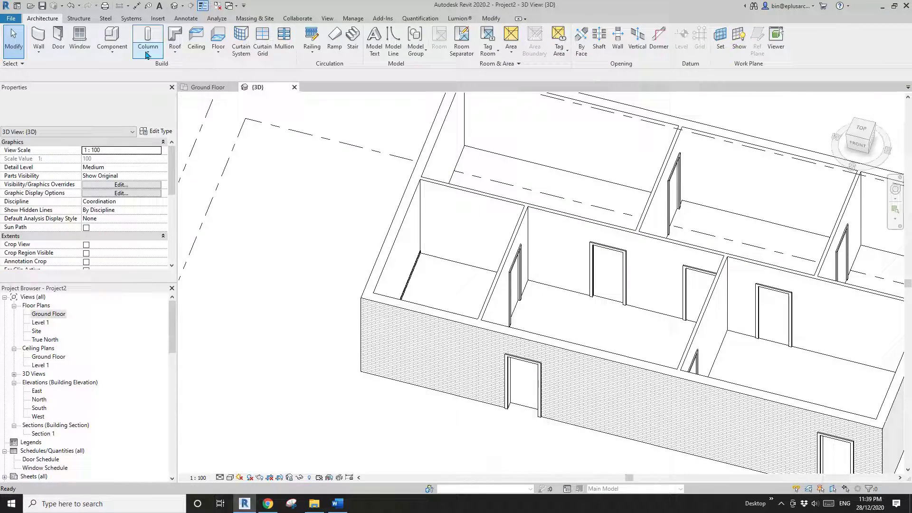
left_click(41, 53)
left_click(58, 134)
scroll(480, 254, "up", 2)
middle_click_drag(502, 267, 453, 259)
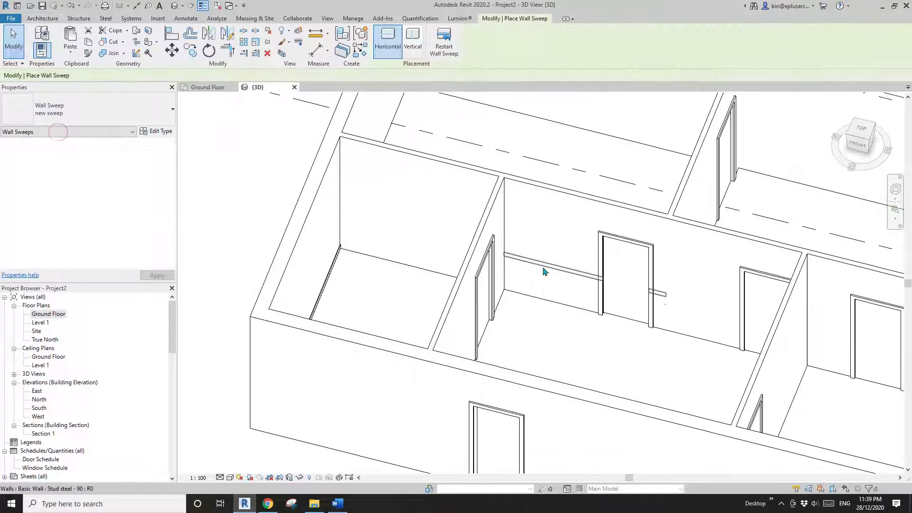
scroll(379, 237, "down", 2)
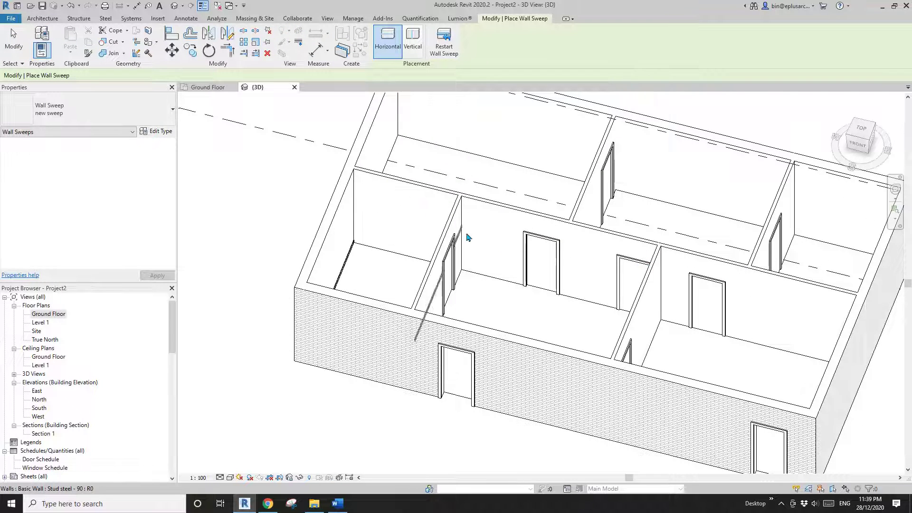
scroll(422, 242, "up", 2)
scroll(441, 252, "down", 2)
middle_click_drag(517, 260, 475, 252)
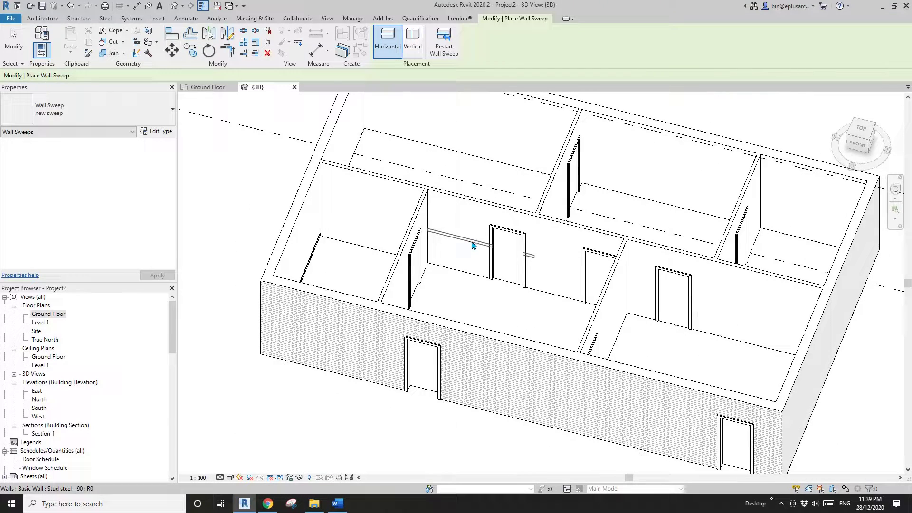
scroll(545, 261, "up", 2)
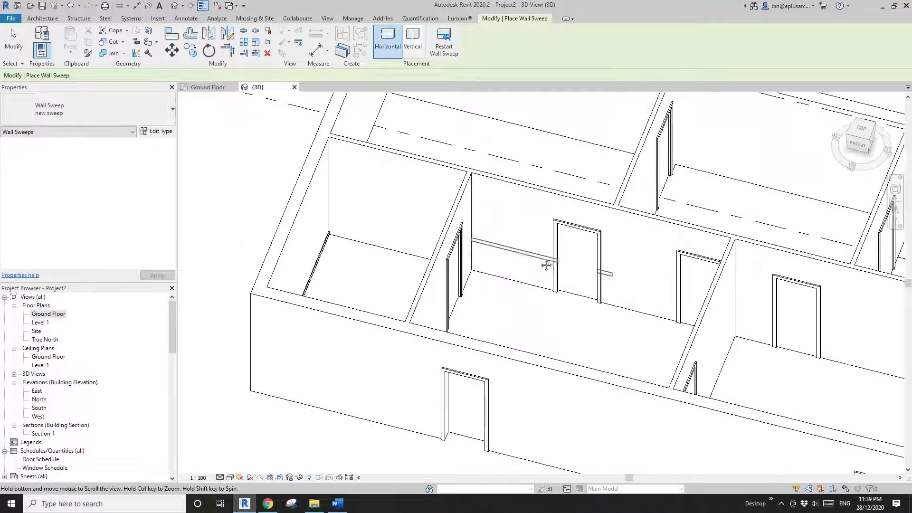
scroll(399, 240, "up", 1)
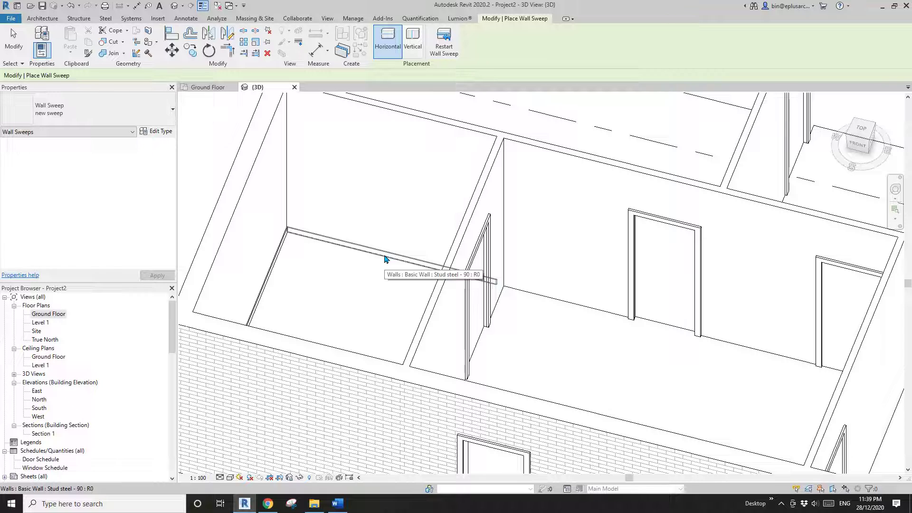
left_click(386, 259)
Place two separate wall sweeps along the base of the middle room's long door partition, one for each wall segment.
left_click(449, 53)
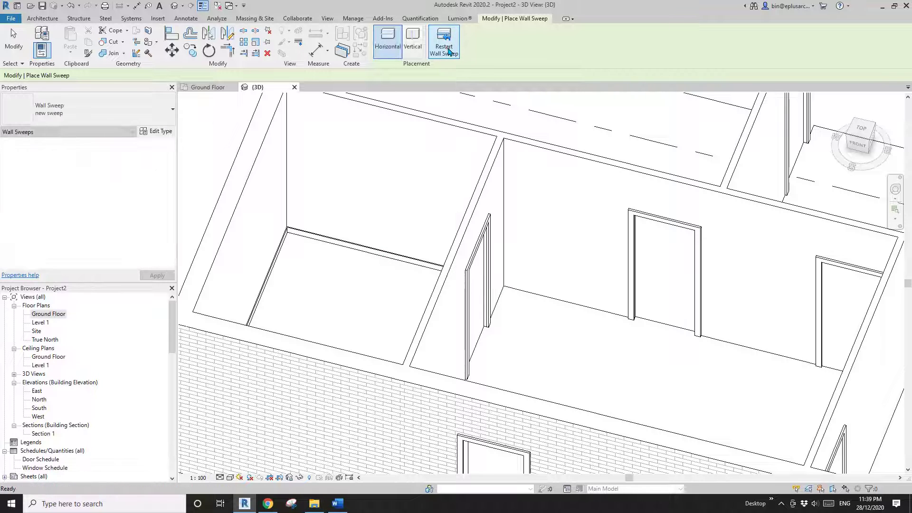
left_click(605, 313)
middle_click_drag(685, 295, 570, 260)
left_click(446, 48)
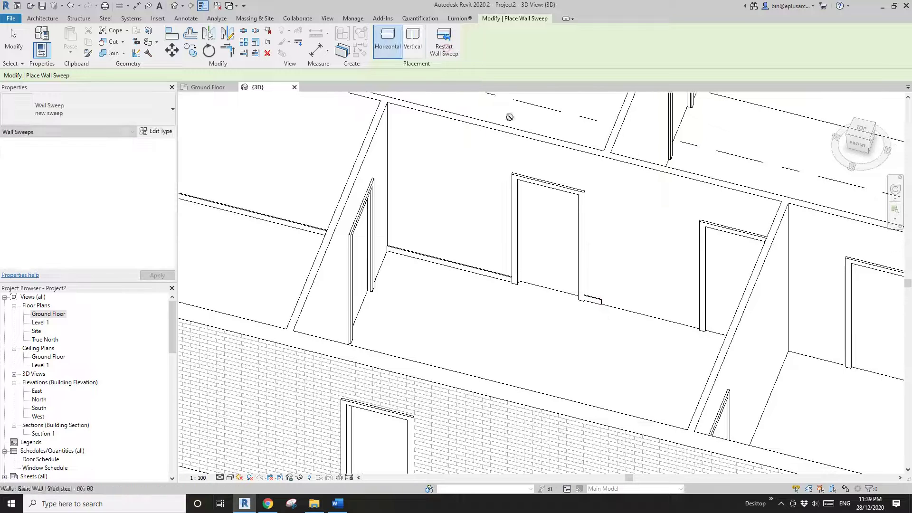
left_click(657, 319)
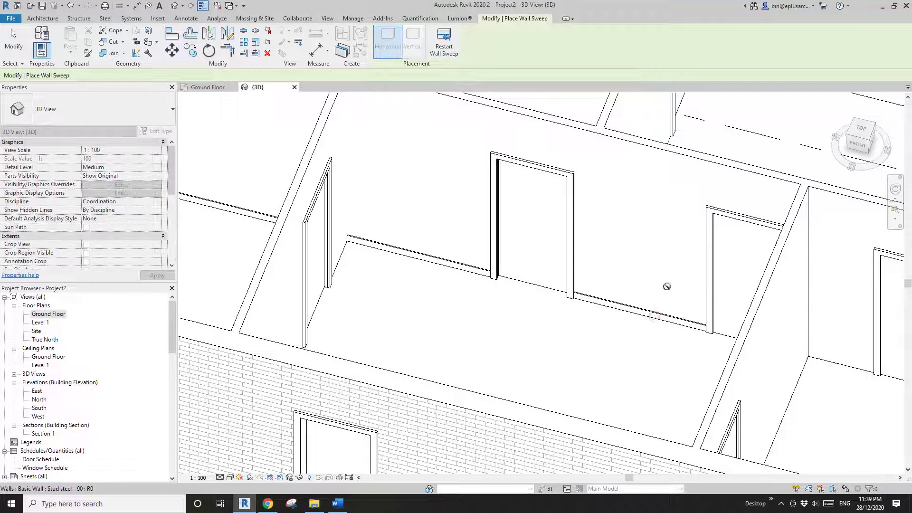
middle_click_drag(665, 285, 478, 237)
Place separate wall sweeps at the base of the end room's door wall and the adjoining plain stud wall.
left_click(445, 52)
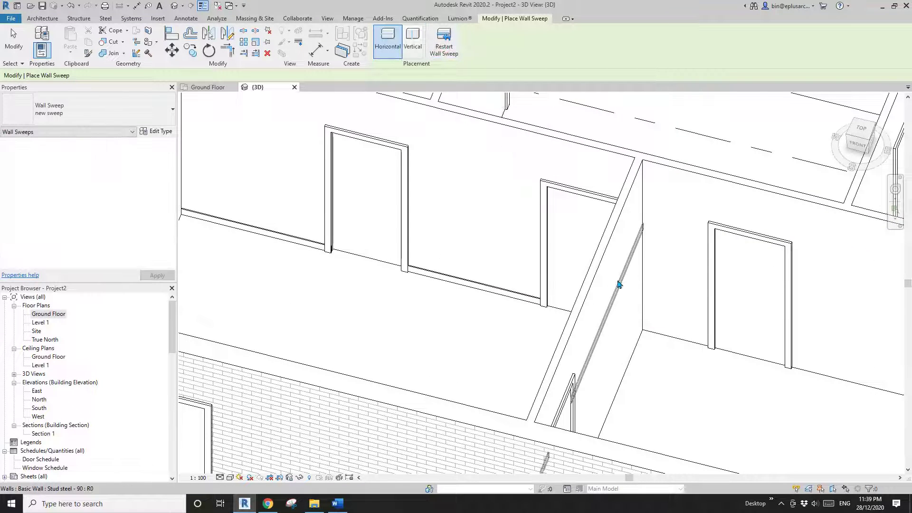
left_click(438, 280)
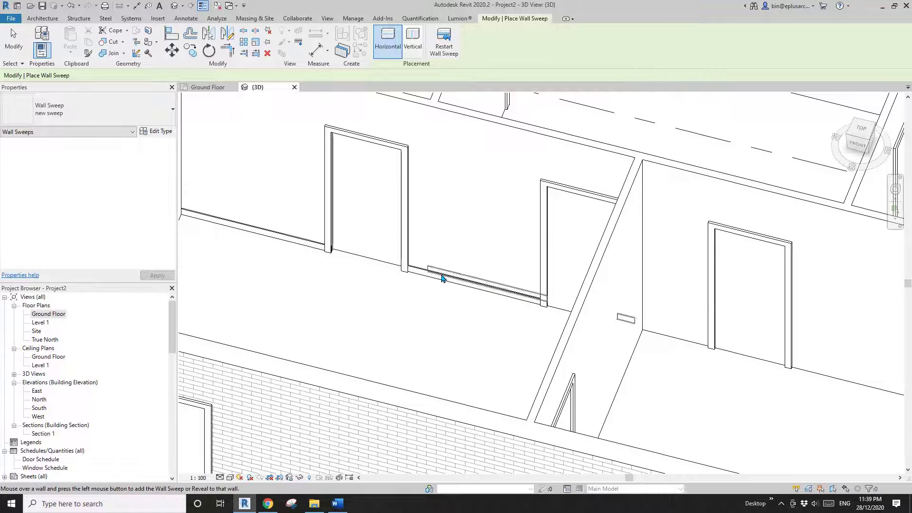
middle_click_drag(505, 286, 455, 285)
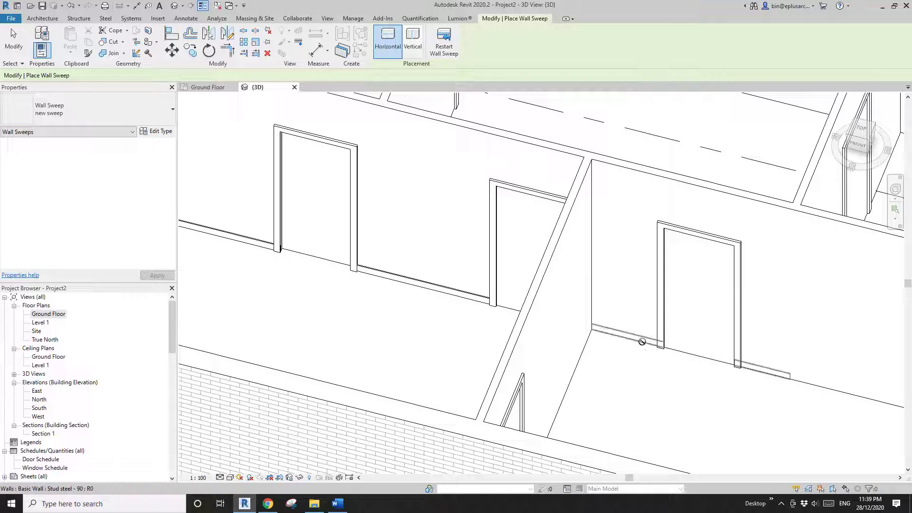
left_click(643, 343)
middle_click_drag(751, 335, 552, 277)
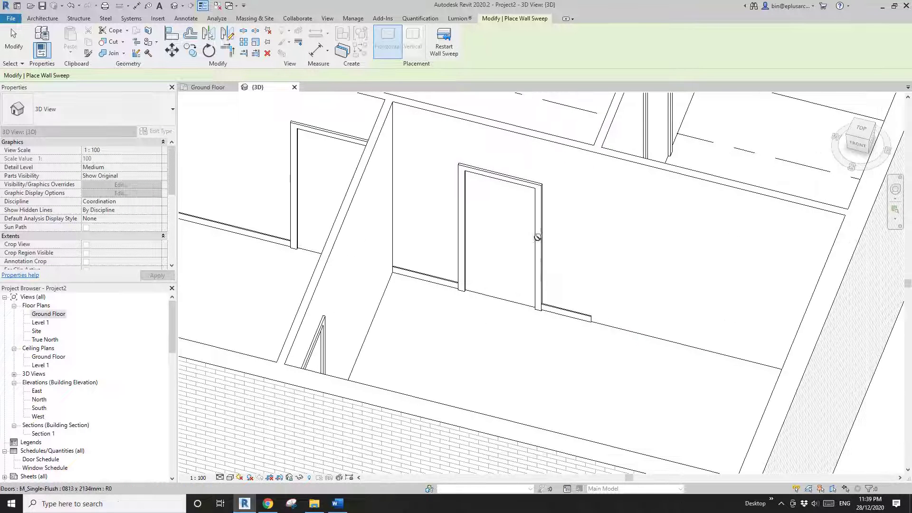
left_click(452, 45)
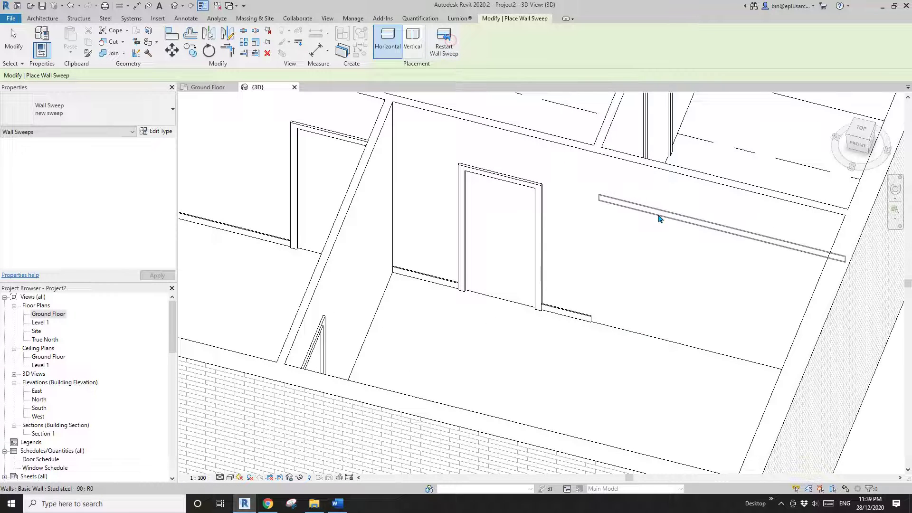
left_click(665, 343)
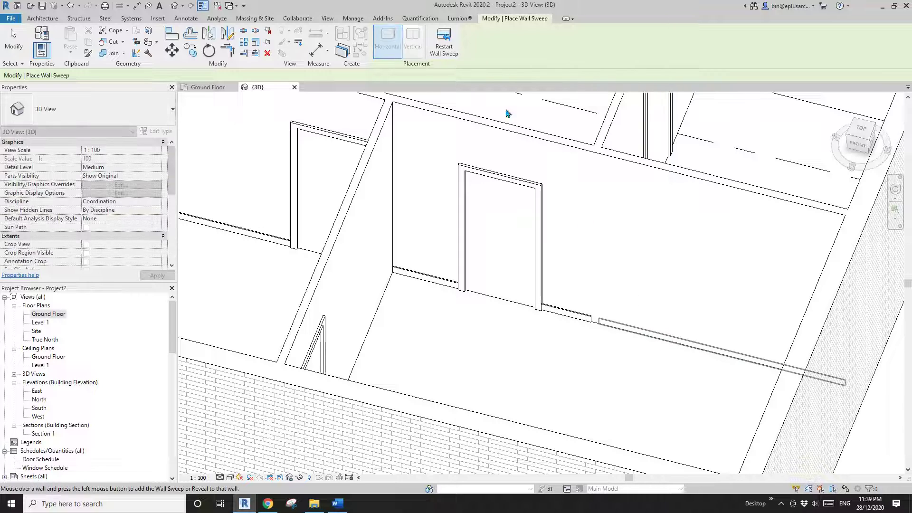
key("Escape")
Examine the gap between the end room's two sweeps by selecting each sweep and checking where it ends.
scroll(616, 277, "down", 2)
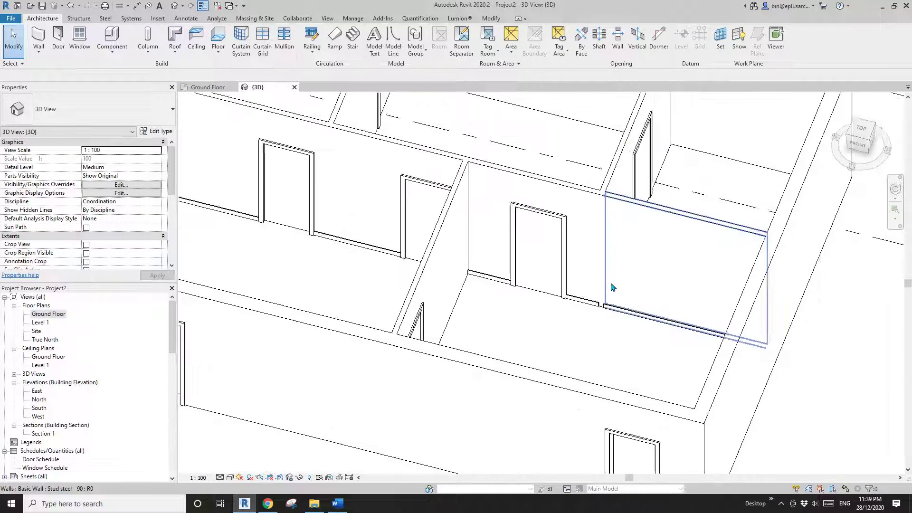
middle_click_drag(611, 287, 603, 360, "shift")
scroll(600, 362, "up", 5)
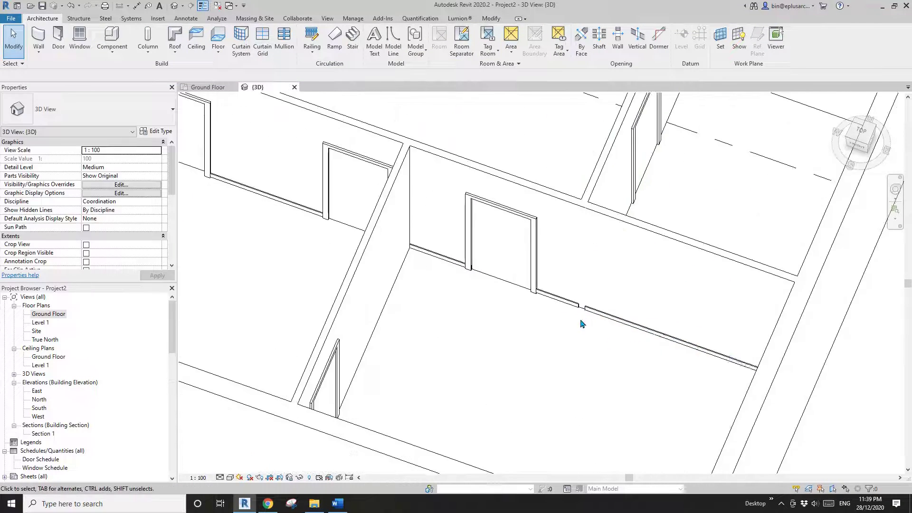
left_click(605, 314)
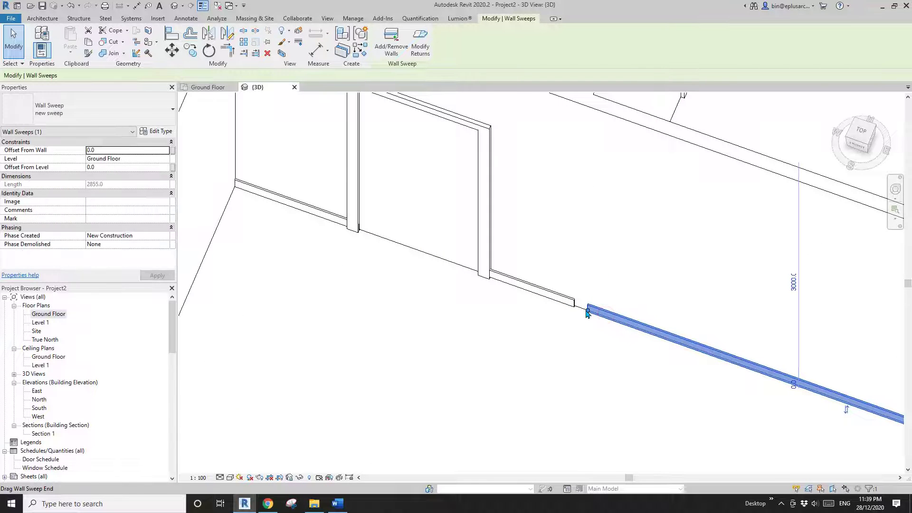
left_click(555, 303)
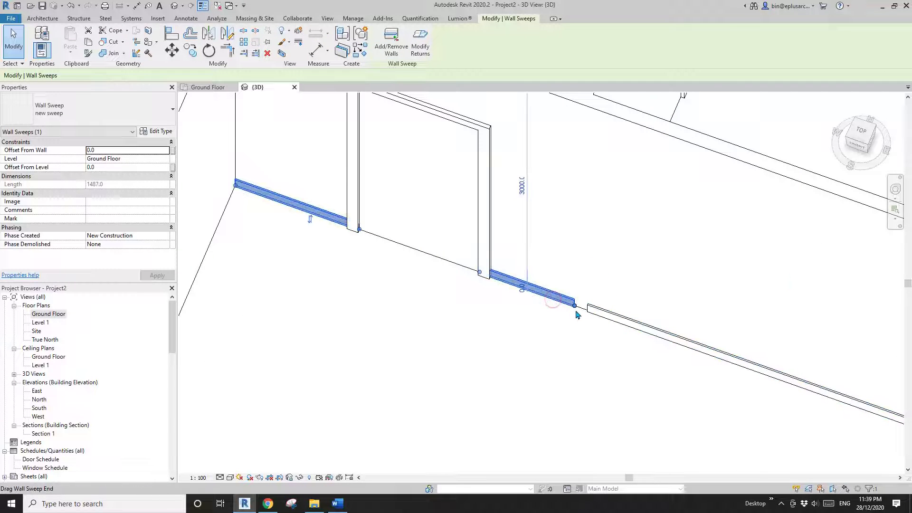
scroll(567, 309, "down", 4)
key("Escape")
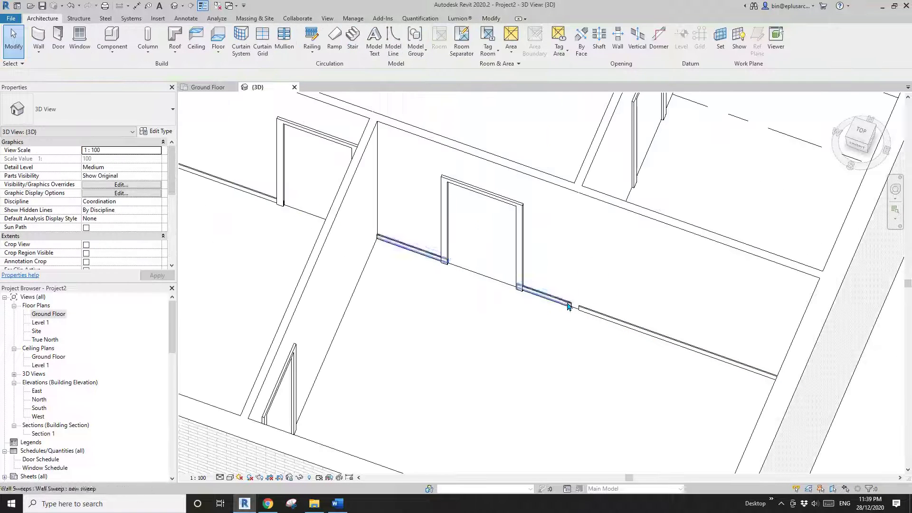
Change the wall join configuration at the gap in the end room so that its two sweeps meet.
left_click(491, 19)
left_click(135, 54)
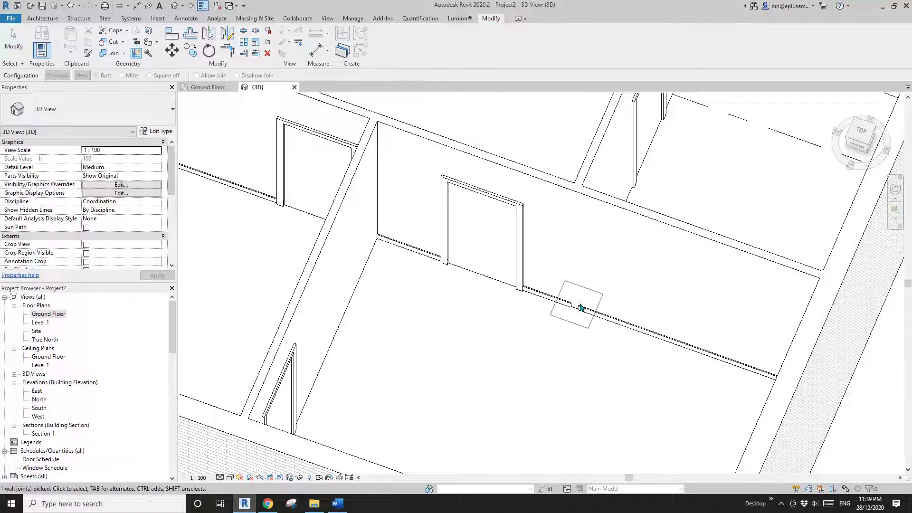
key("Escape")
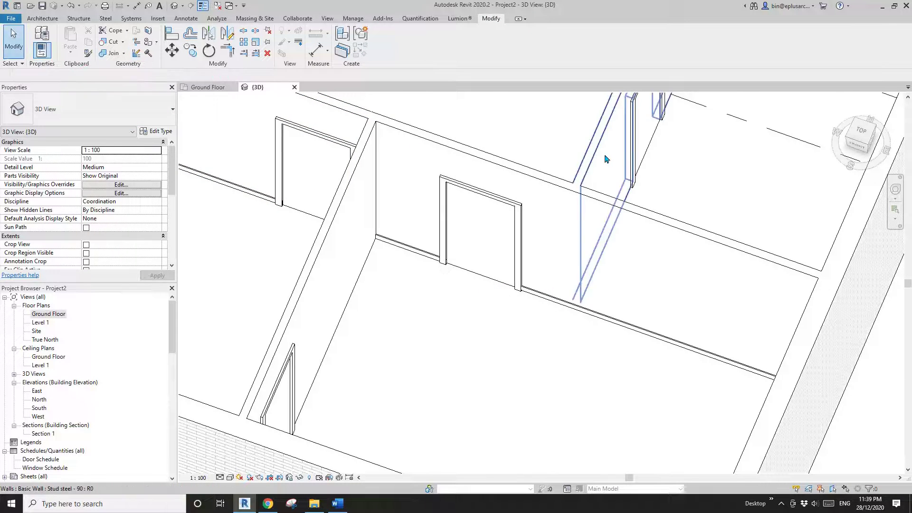
Place a wall sweep at the base of the small end room's stud partition on the building's back side.
scroll(611, 163, "down", 4)
middle_click_drag(612, 163, 450, 265, "shift")
scroll(478, 287, "up", 3)
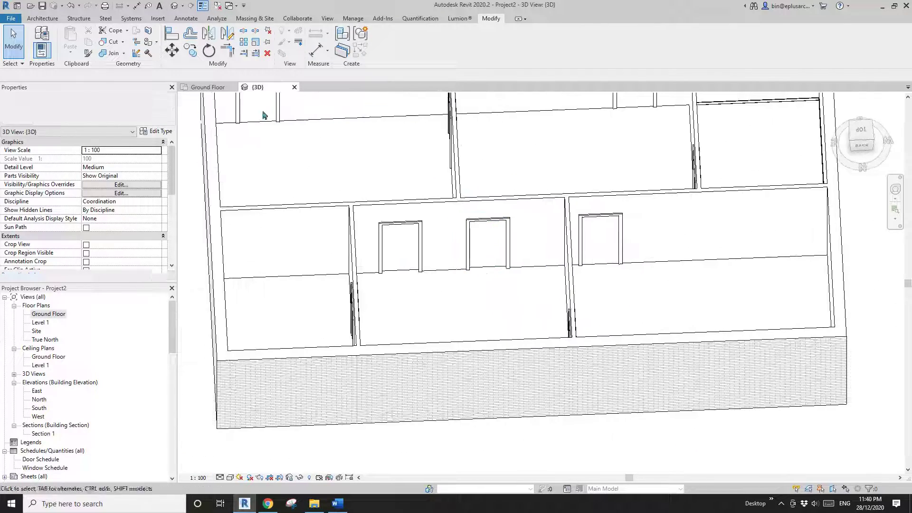
left_click(51, 19)
left_click(39, 53)
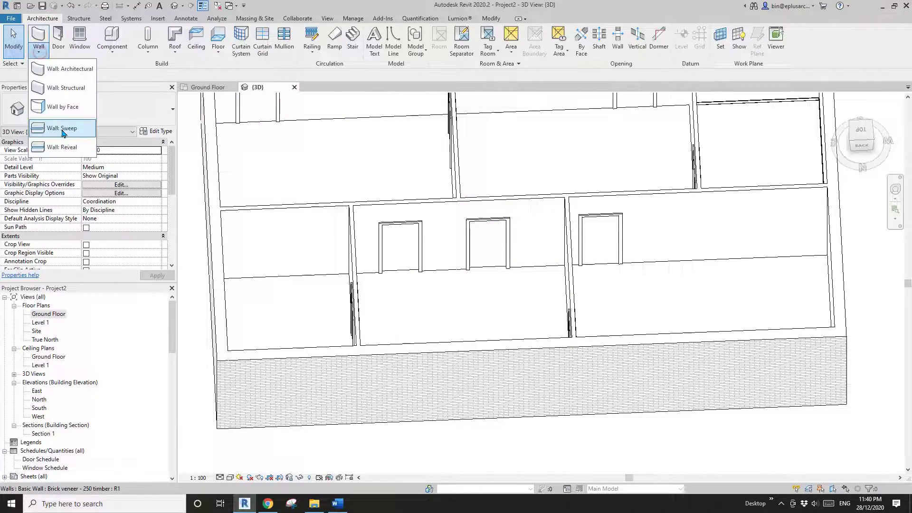
left_click(52, 116)
left_click(305, 277)
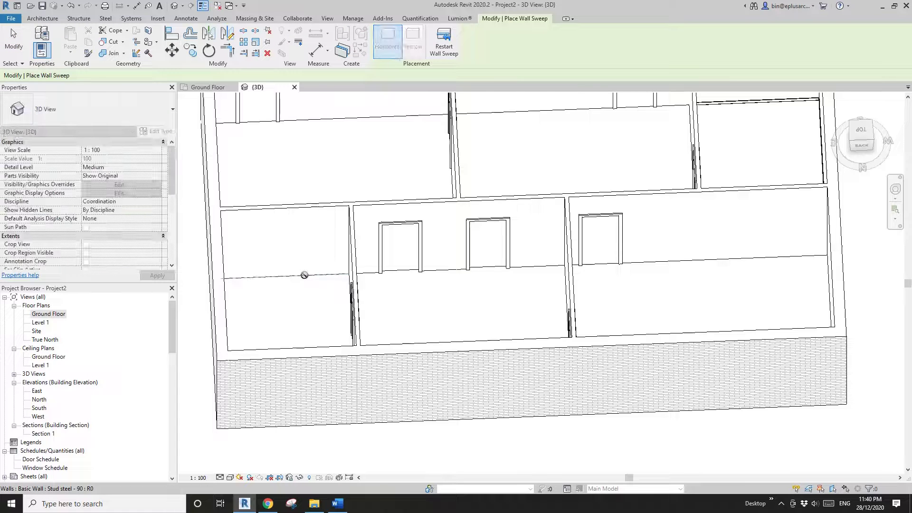
Place separate wall sweeps at the base of both wall segments in the back middle room with two doors.
left_click(450, 55)
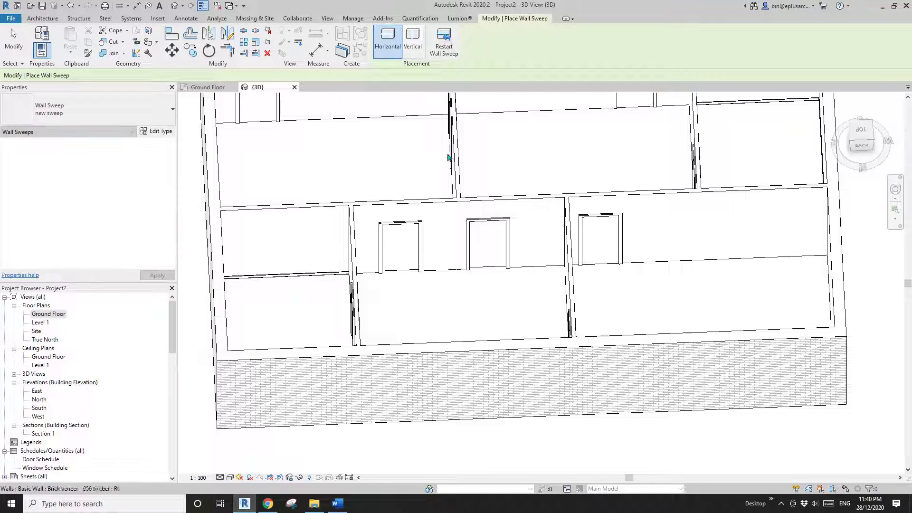
left_click(446, 273)
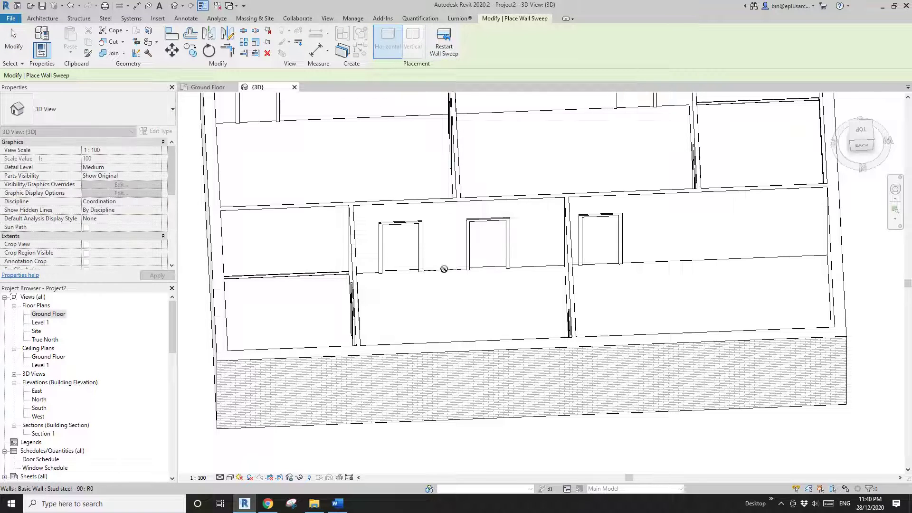
left_click(445, 44)
left_click(533, 268)
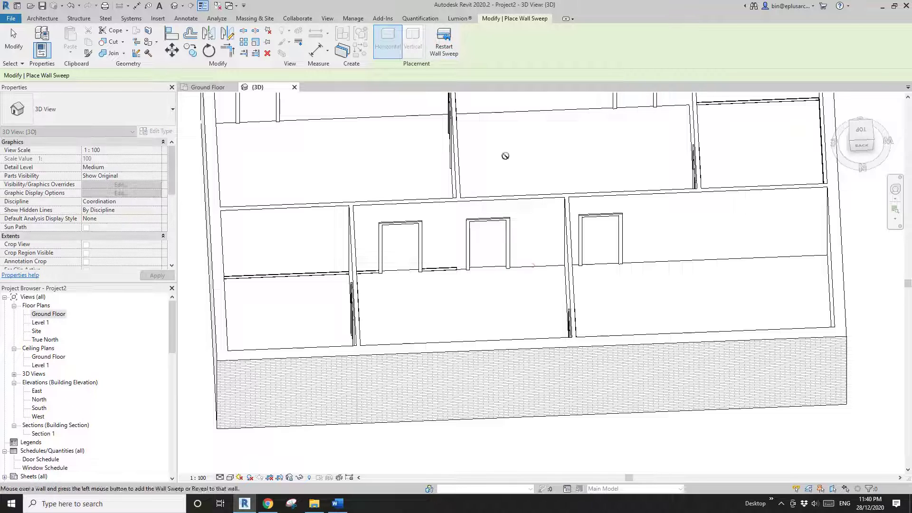
Place separate wall sweeps at the base of the door wall and the adjoining plain wall in the large back room.
left_click(451, 43)
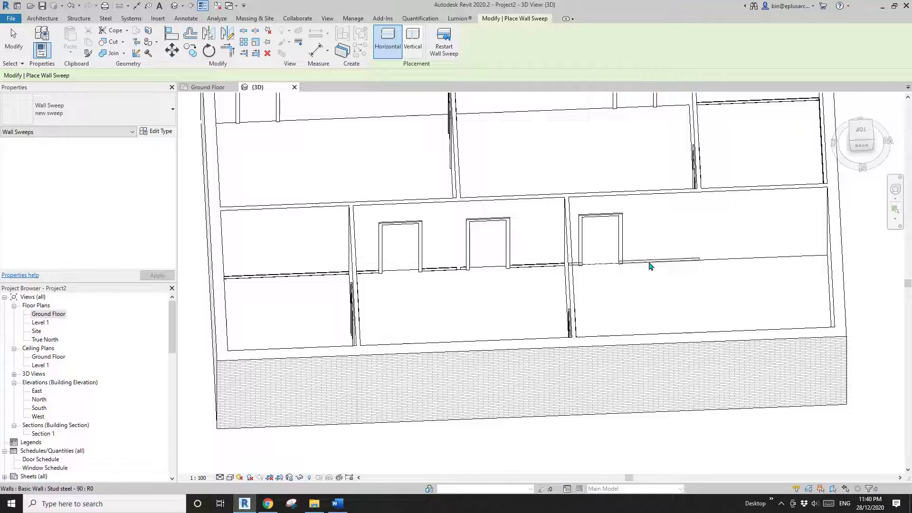
left_click(651, 266)
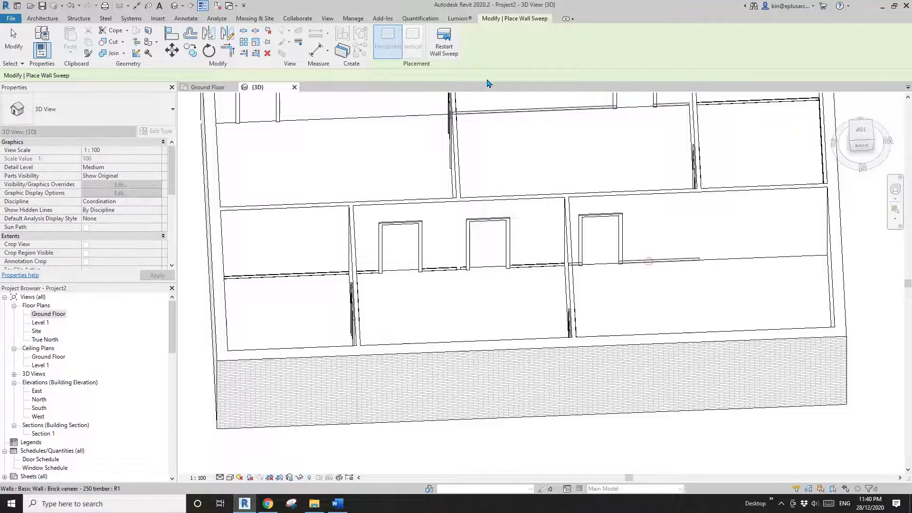
left_click(737, 261)
key("Escape")
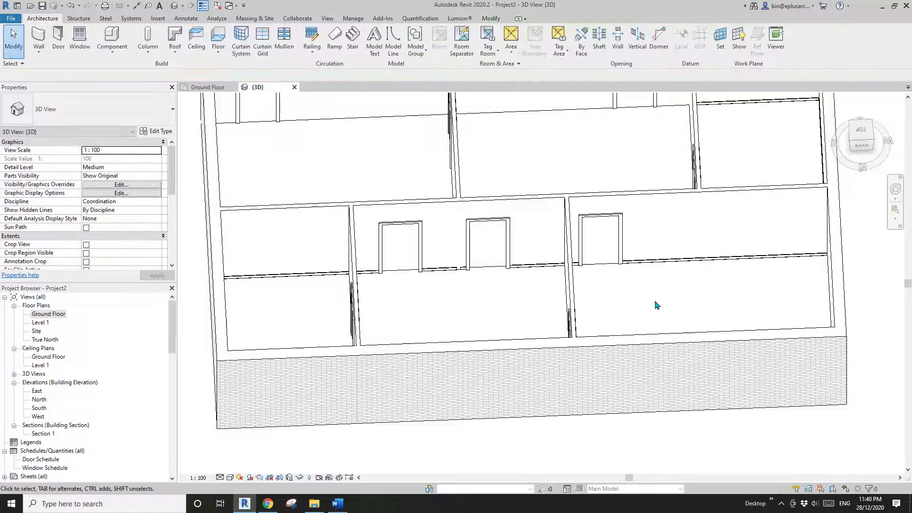
Switch the wall join between the back middle room's two doors to its next configuration, closing the gap between the sweeps.
scroll(475, 280, "up", 5)
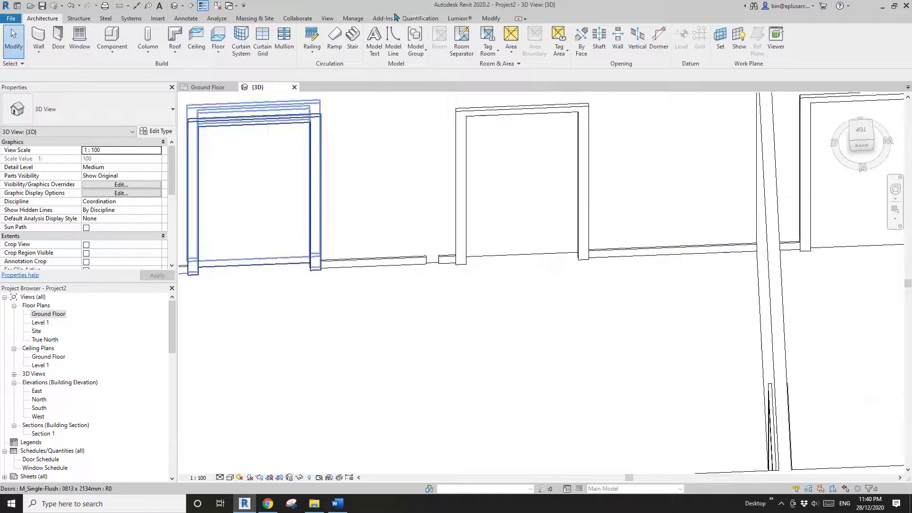
left_click(491, 18)
left_click(137, 53)
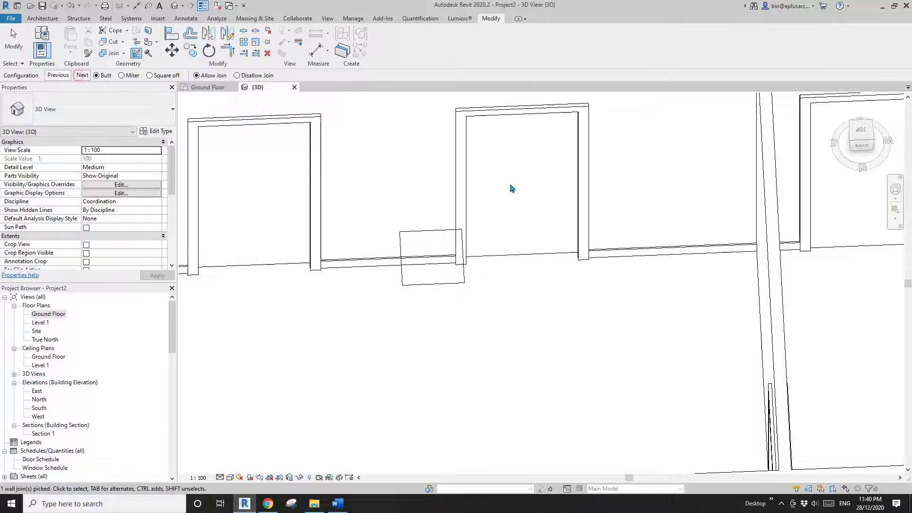
key("Escape")
middle_click_drag(514, 227, 526, 181, "shift")
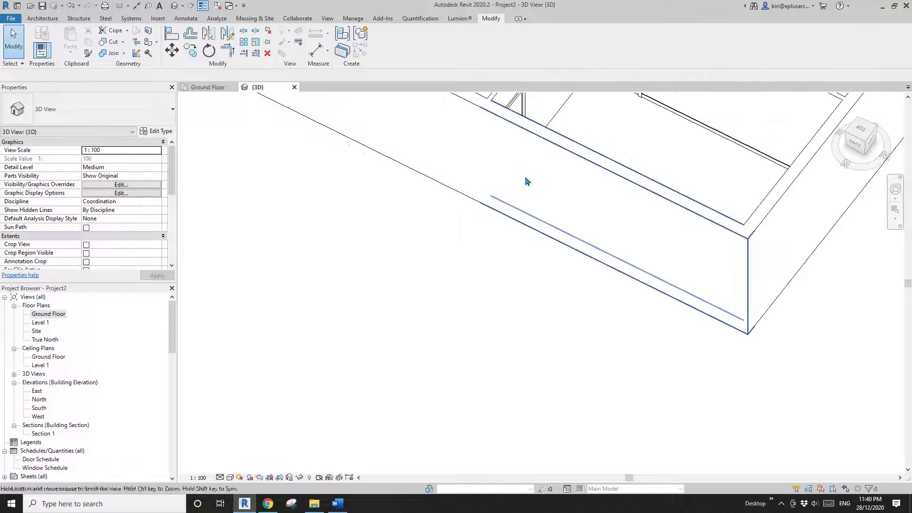
scroll(526, 180, "down", 5)
scroll(606, 215, "up", 2)
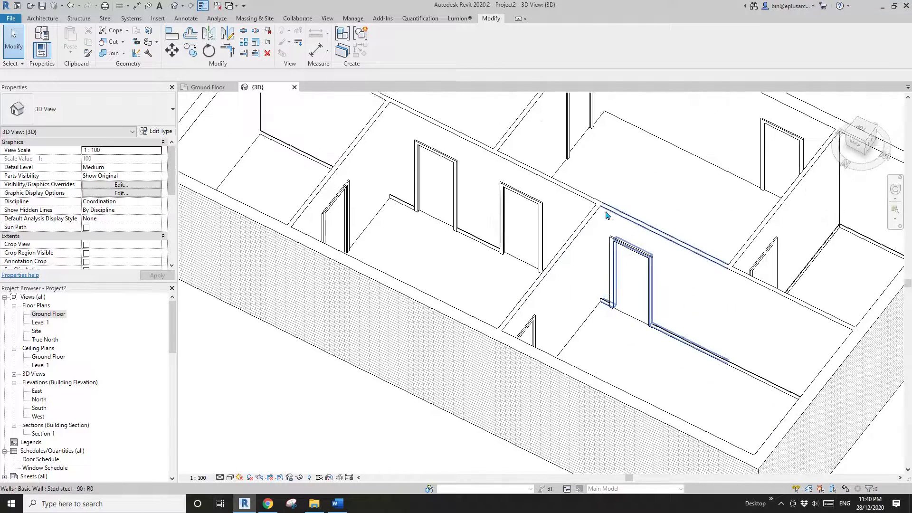
Switch the wall joins at the large back room's door corner and the back middle room's matching corner to their next configuration.
left_click(149, 55)
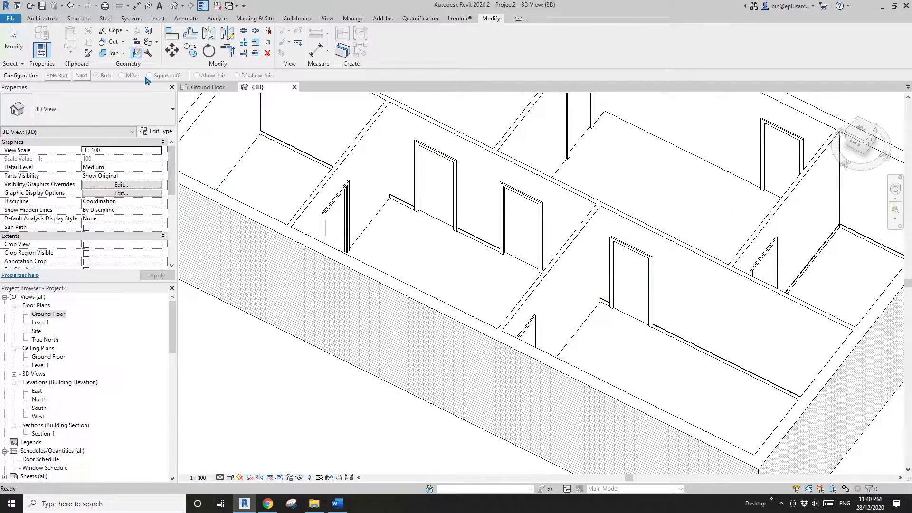
left_click(599, 300)
left_click(83, 76)
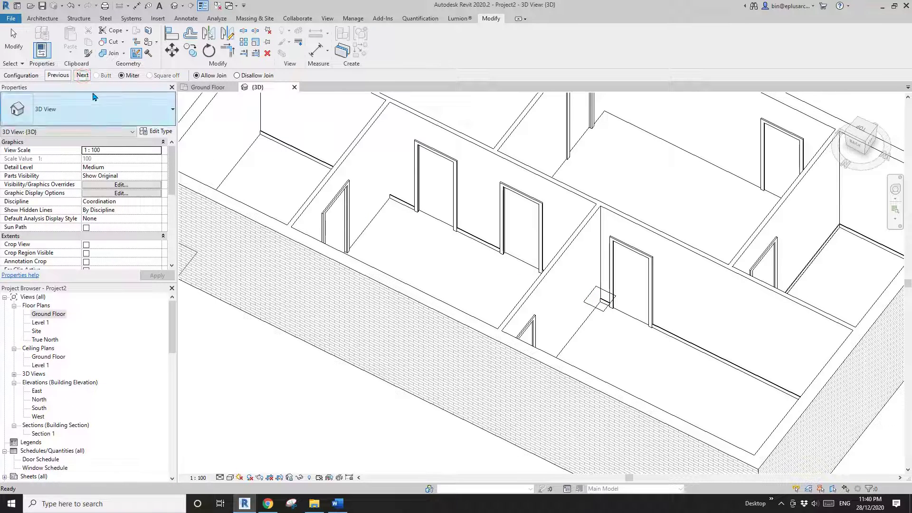
key("Escape")
key("Escape")
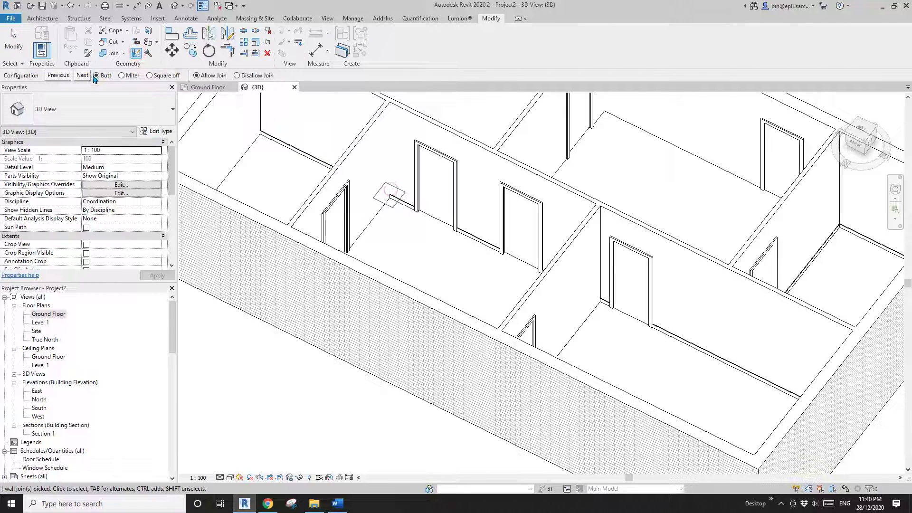
middle_click_drag(361, 148, 366, 157)
key("Escape")
scroll(487, 181, "down", 1)
middle_click_drag(487, 180, 499, 219)
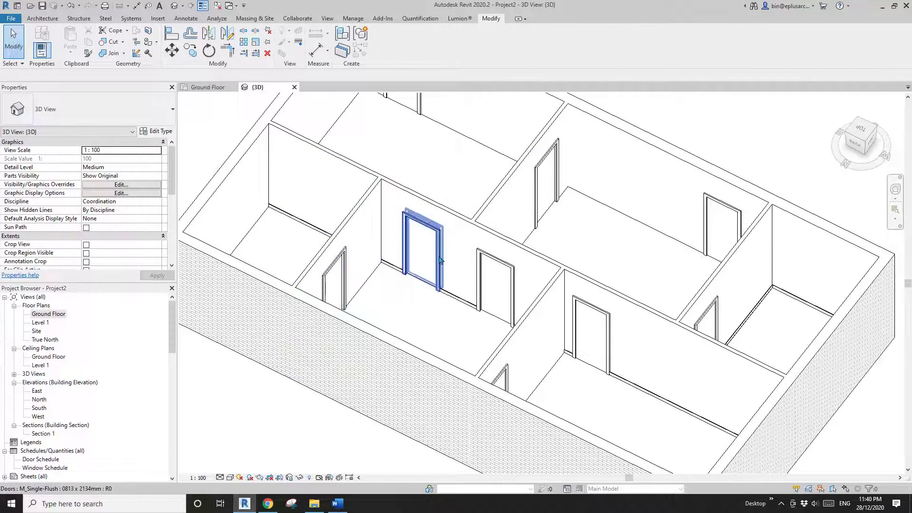
Switch the wall join at the front middle room's exterior corner beside the door to its next configuration.
middle_click_drag(719, 241, 437, 233)
left_click(534, 233)
key("Escape")
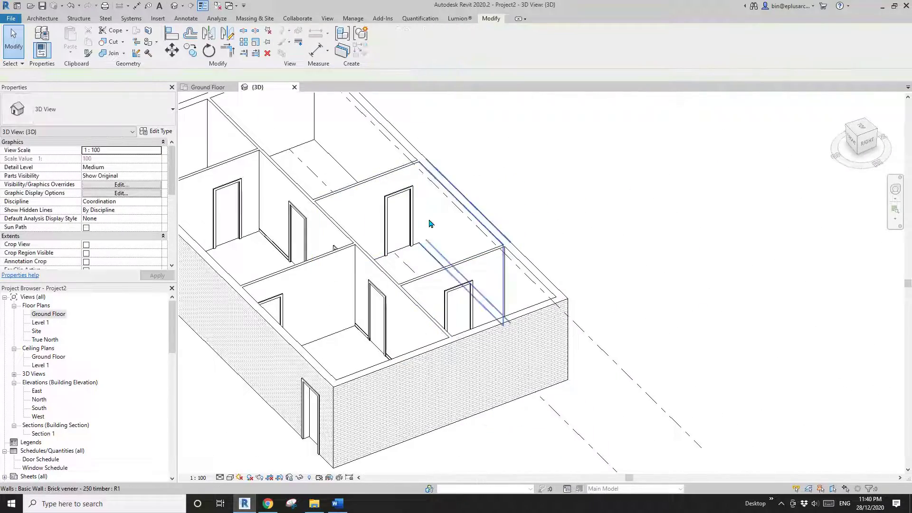
scroll(428, 223, "up", 5)
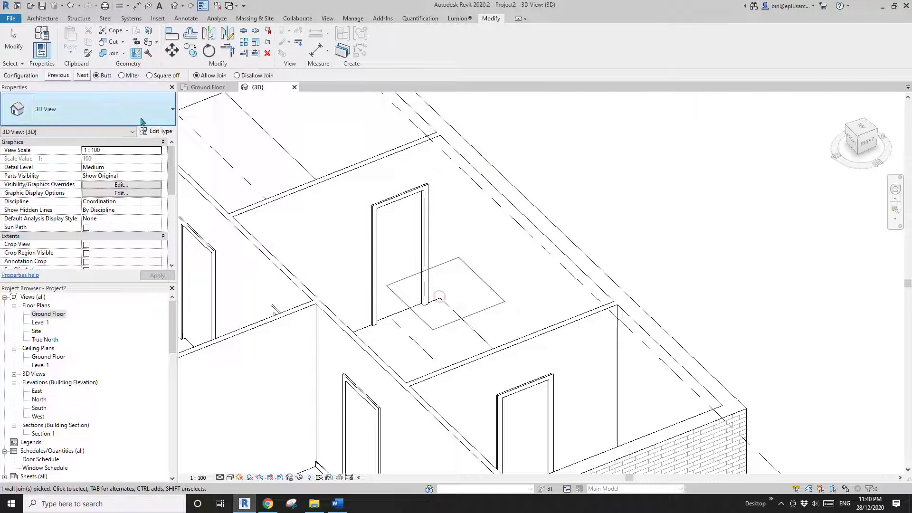
key("Escape")
Place a horizontal wall sweep of the new sweep type on the front middle room's brick veneer exterior wall.
scroll(494, 238, "down", 5)
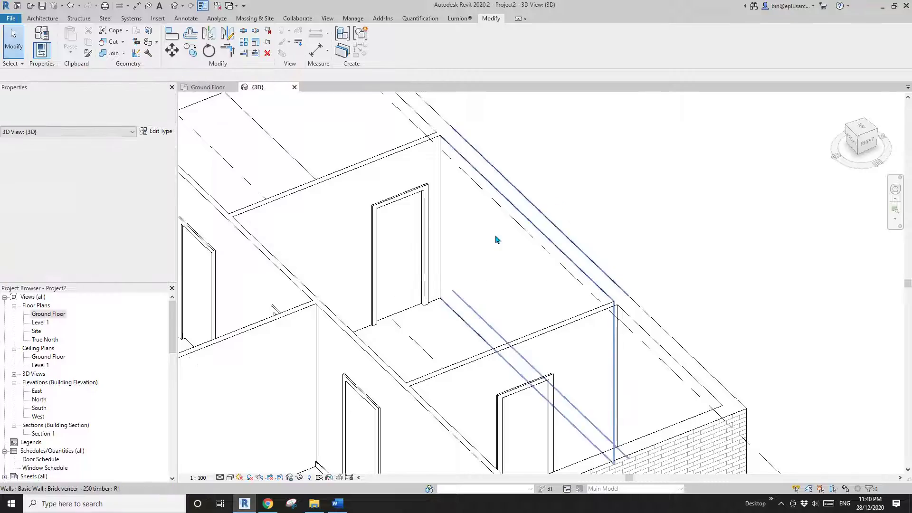
middle_click_drag(452, 285, 371, 163, "shift")
scroll(412, 237, "up", 6)
mouse_move(456, 259)
middle_mouse_down()
mouse_move(413, 226)
mouse_move(468, 260)
mouse_move(452, 243)
middle_mouse_up()
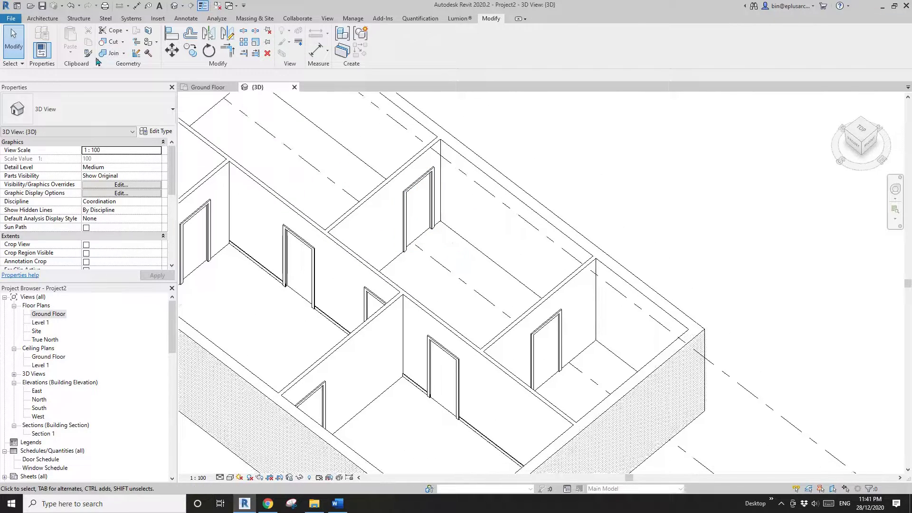
left_click(42, 18)
left_click(42, 49)
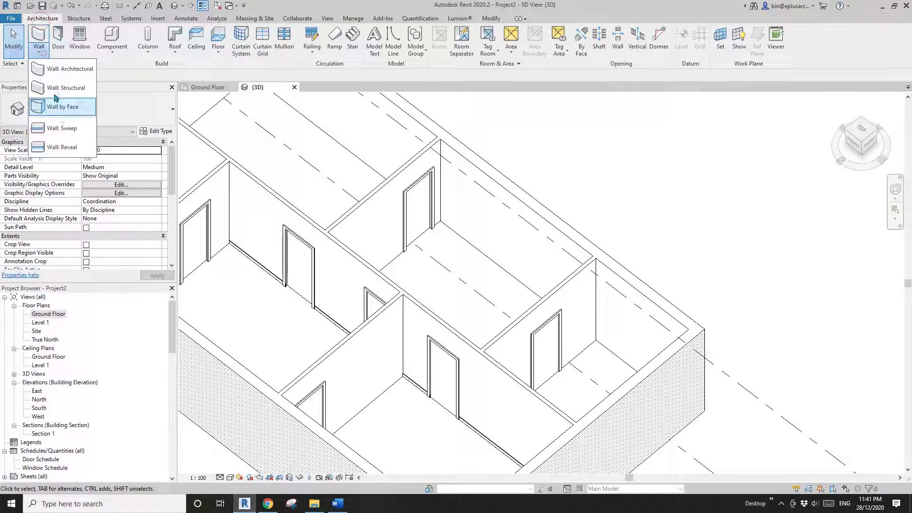
left_click(55, 129)
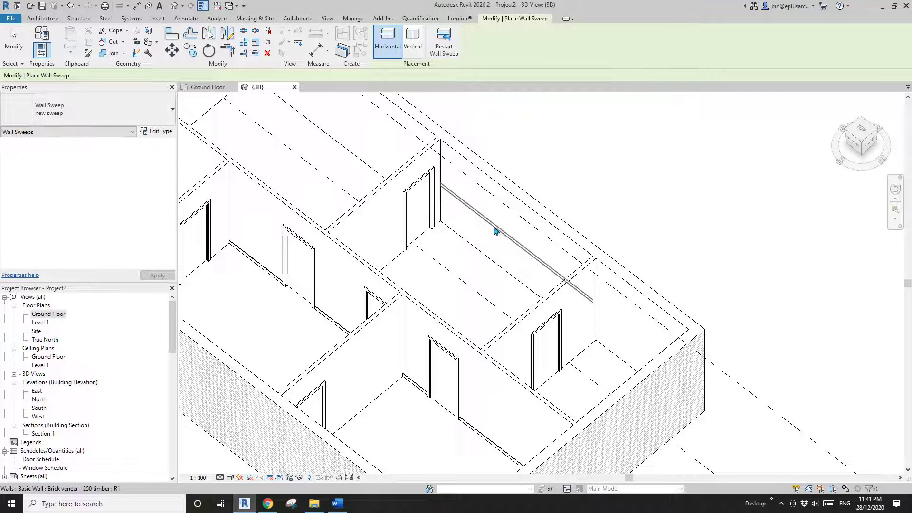
scroll(496, 227, "up", 1)
middle_click_drag(497, 226, 502, 217, "shift")
left_click(504, 225)
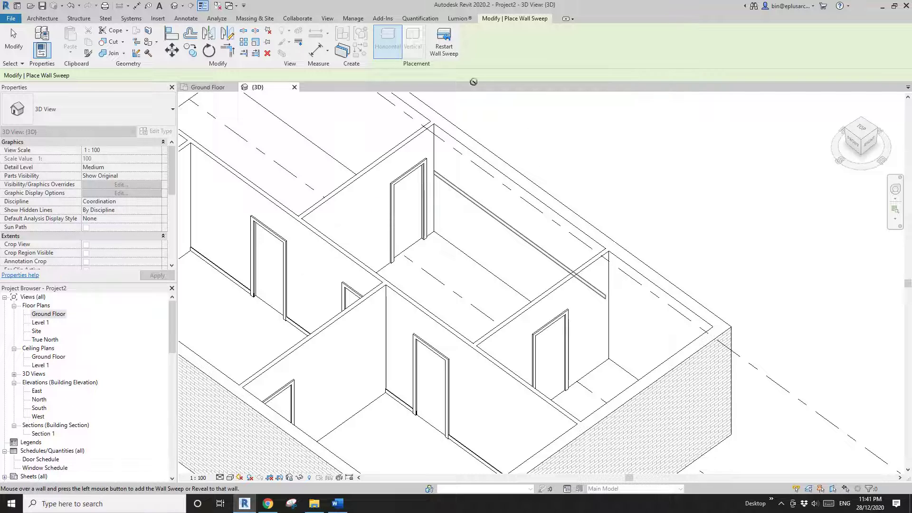
left_click(445, 47)
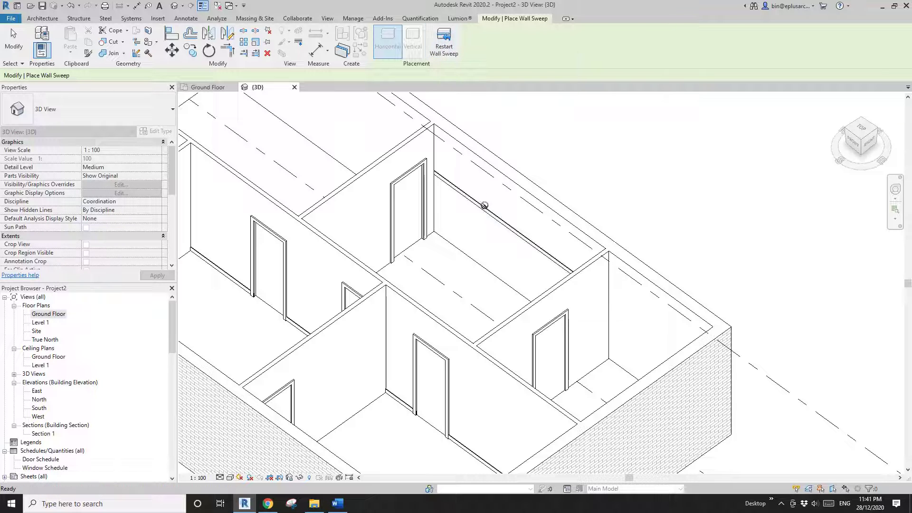
Set the exterior wall sweep's height above the Ground Floor level to 0.
left_click(490, 214)
left_click(515, 266)
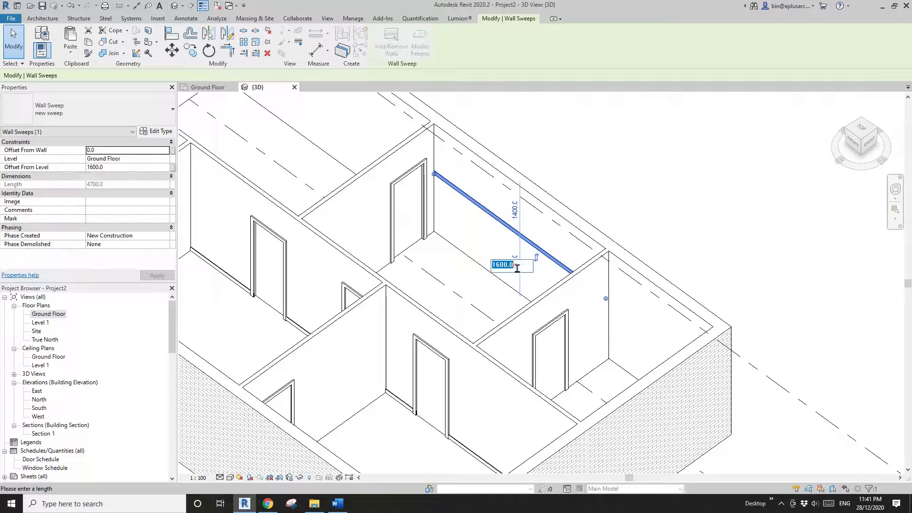
type("0")
key("Return")
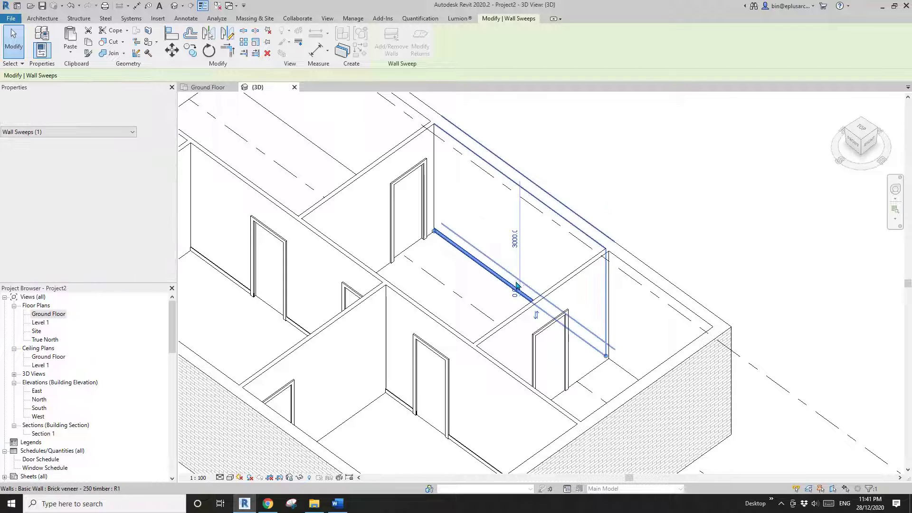
Place separate wall sweeps at the base of the front middle room's two end partitions.
middle_click_drag(504, 284, 474, 286, "shift")
key("Return")
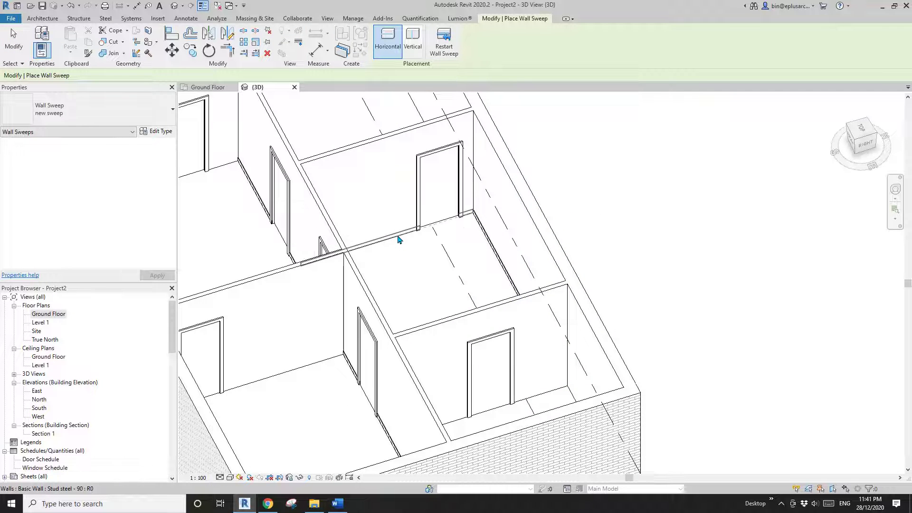
left_click(399, 240)
middle_click_drag(482, 261, 411, 238, "shift")
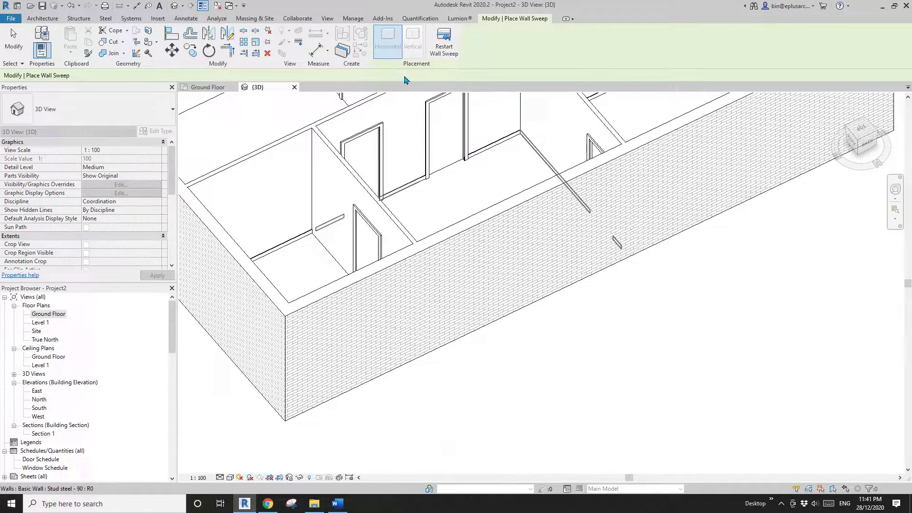
left_click(436, 53)
middle_click_drag(493, 144, 308, 184, "shift")
mouse_move(587, 186)
middle_mouse_down()
mouse_move(599, 210)
mouse_move(604, 197)
mouse_move(594, 193)
middle_mouse_up()
left_click(593, 195)
scroll(594, 193, "down", 2)
key("Escape")
key("Escape")
Examine how the wall sweeps meet at the corners of the front middle room.
middle_click_drag(530, 240, 431, 247, "shift")
scroll(497, 289, "up", 3)
middle_click_drag(497, 289, 539, 307, "shift")
scroll(538, 309, "up", 5)
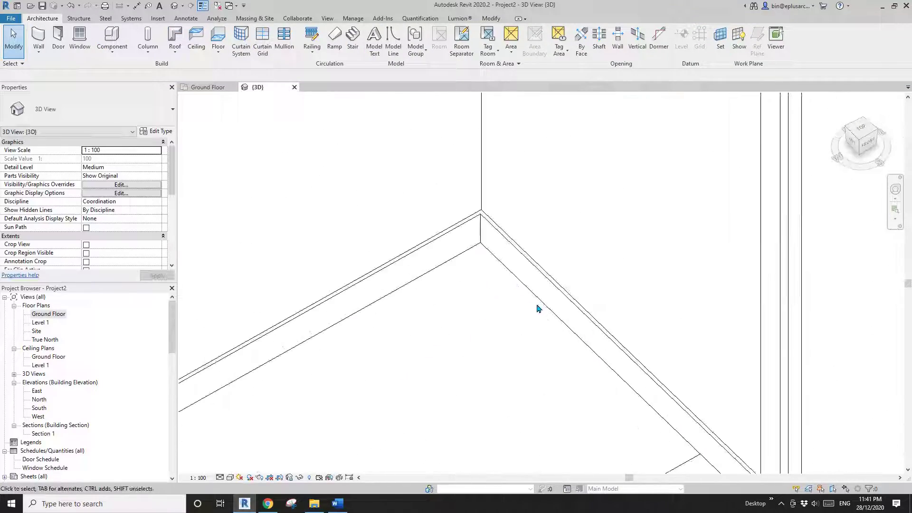
middle_click_drag(492, 238, 468, 214, "shift")
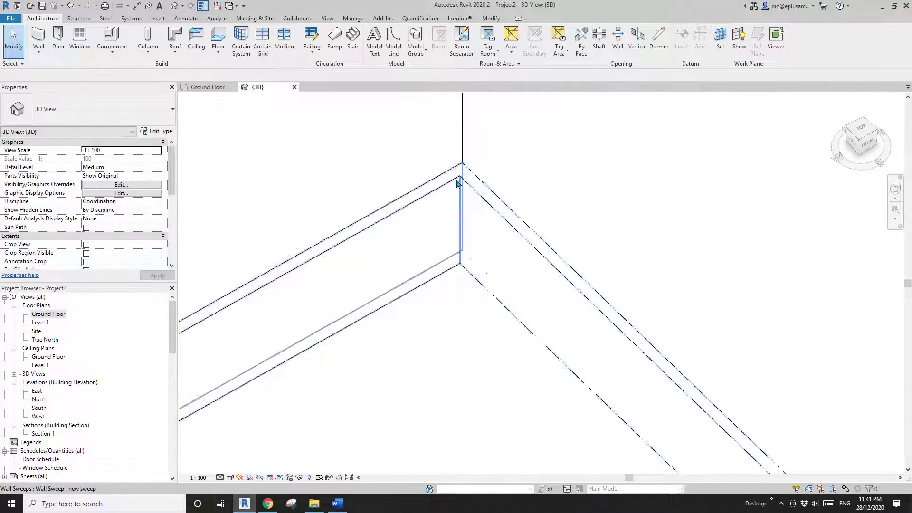
scroll(446, 274, "down", 4)
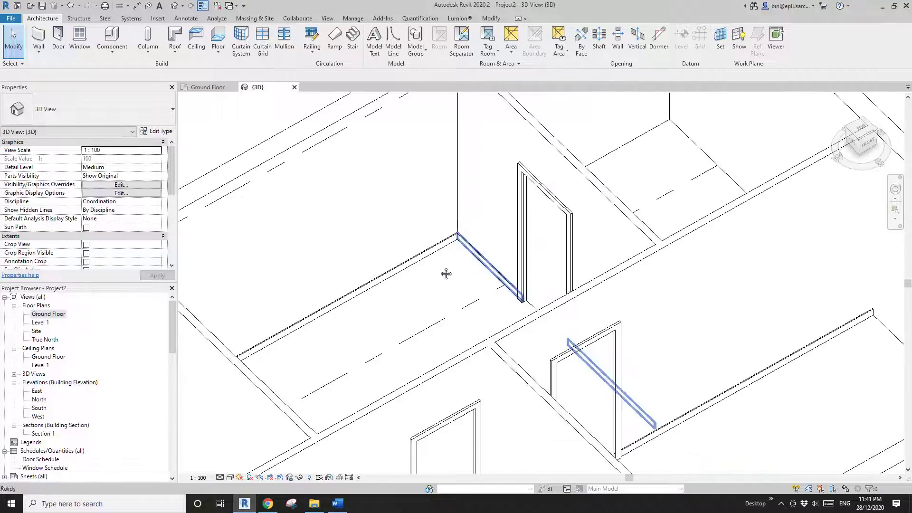
middle_click_drag(446, 274, 544, 206, "shift")
scroll(368, 174, "up", 5)
scroll(358, 149, "up", 2)
scroll(354, 172, "down", 3)
scroll(541, 206, "down", 1)
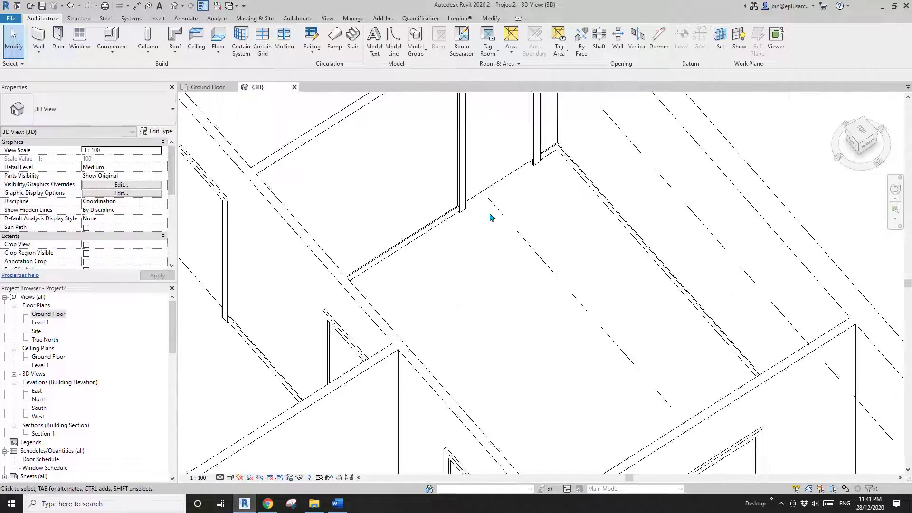
Examine the sweep corner in the back middle room, selecting a wall sweep to inspect how its end meets the adjoining one.
middle_click_drag(491, 216, 350, 205, "shift")
middle_click_drag(513, 154, 508, 312)
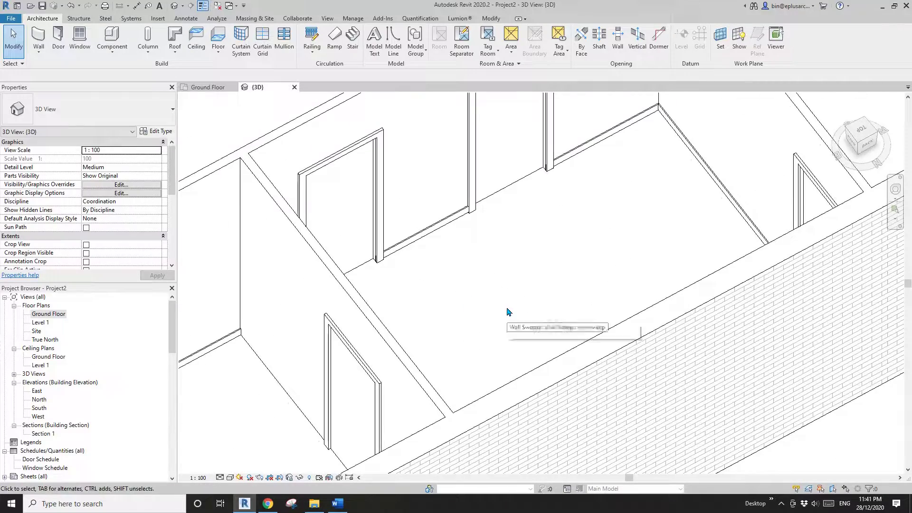
middle_click_drag(669, 104, 622, 218)
scroll(622, 217, "up", 5)
scroll(570, 231, "up", 1)
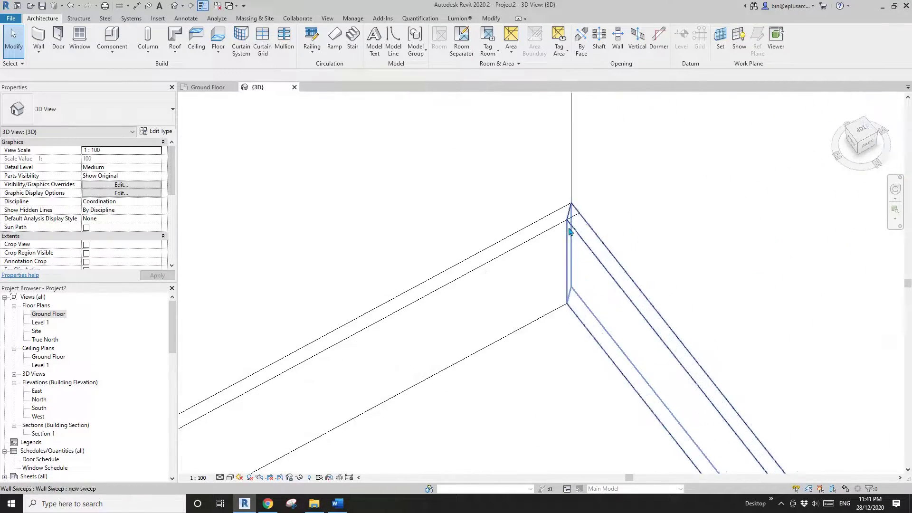
scroll(570, 231, "up", 1)
left_click(545, 260)
middle_click_drag(578, 274, 576, 262)
key("Escape")
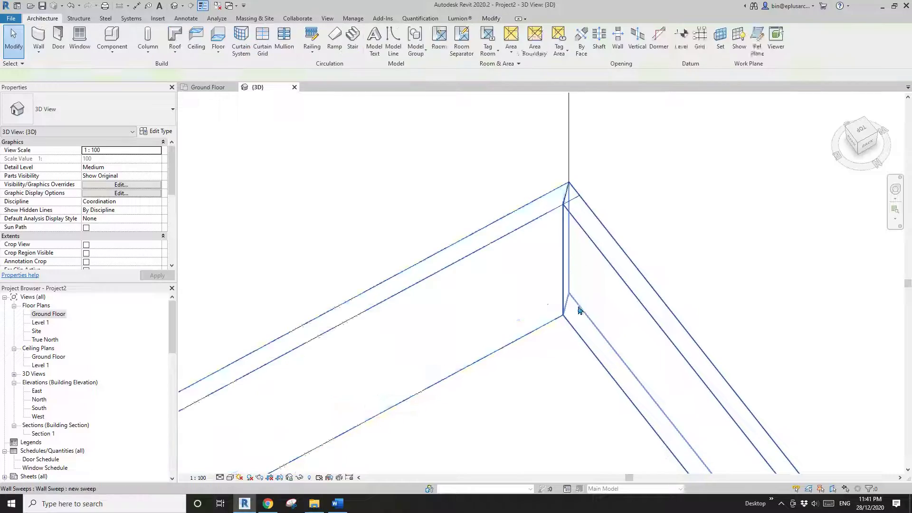
left_click(537, 304)
key("Escape")
left_click(553, 291)
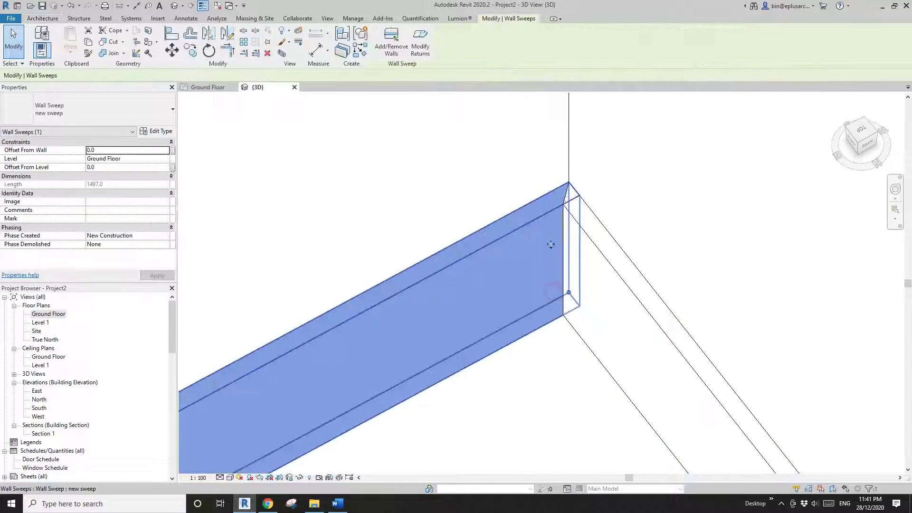
scroll(551, 244, "down", 10)
key("Escape")
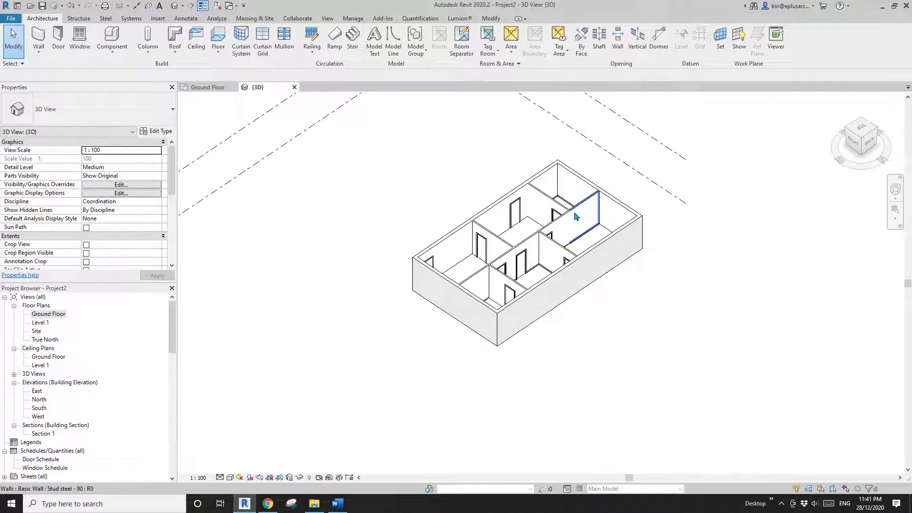
scroll(575, 216, "up", 5)
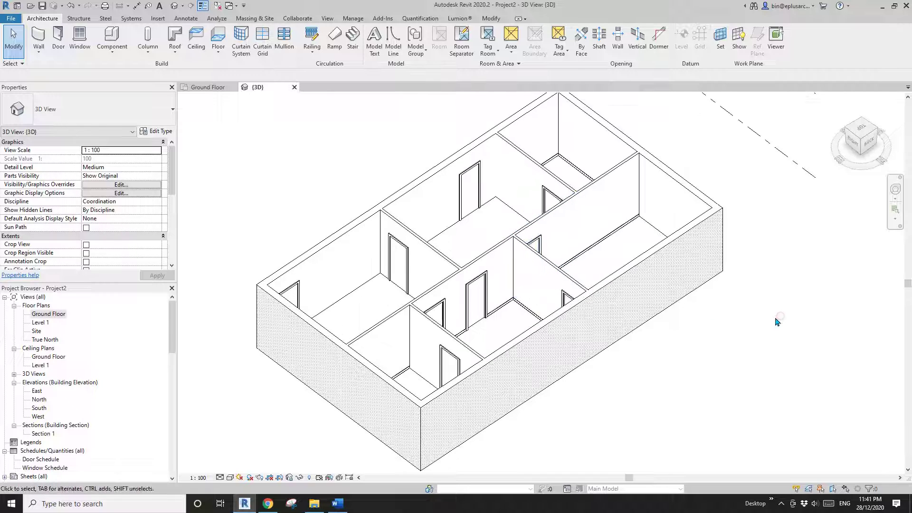